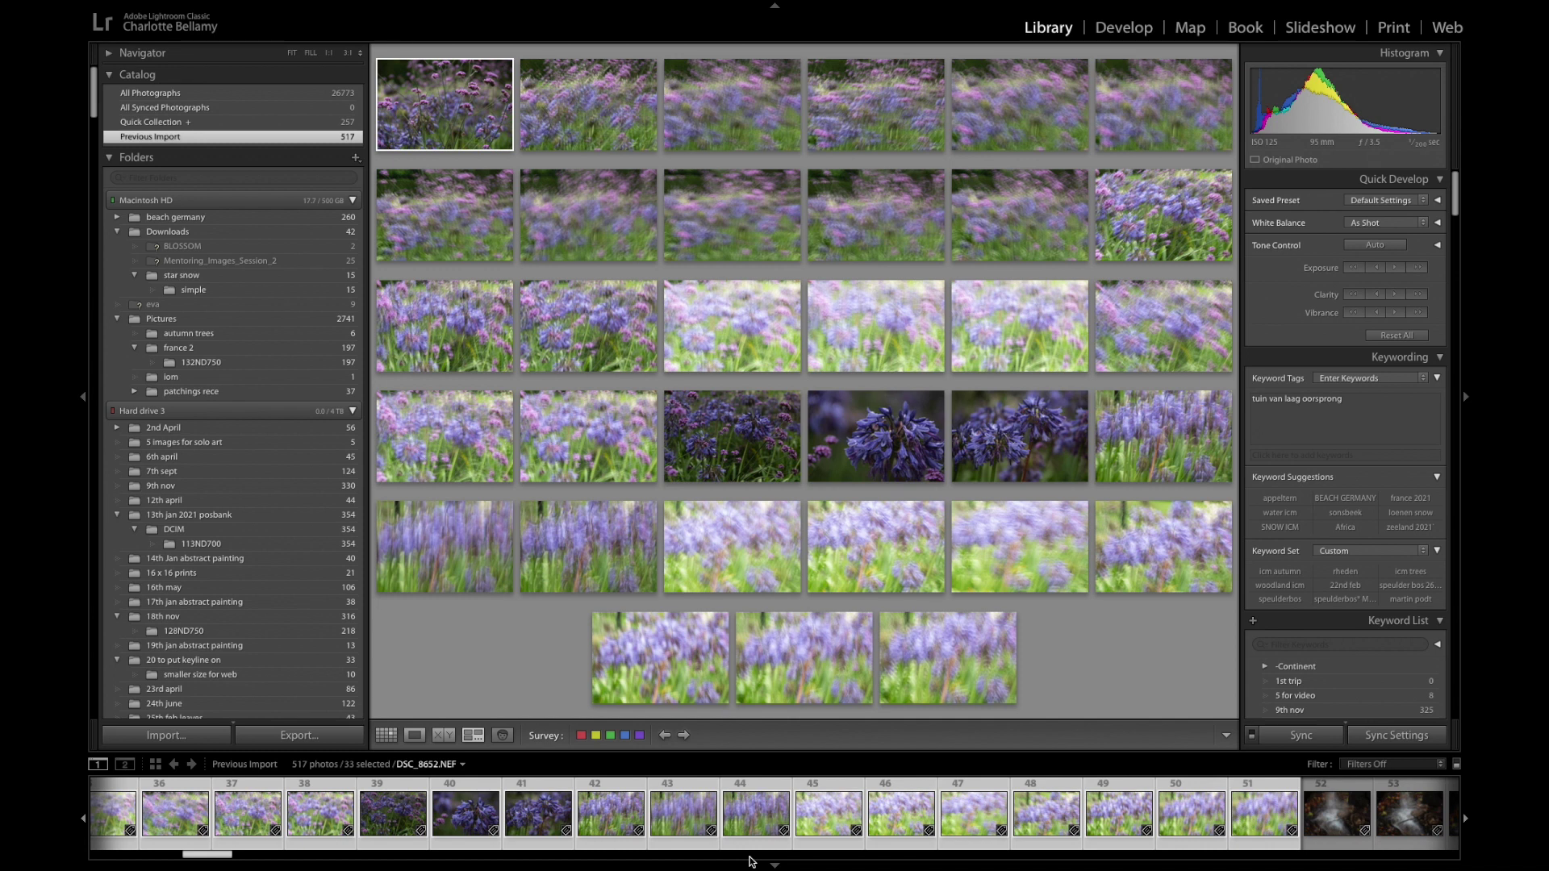
Open the selected flower photos in single-photo view from the first one and rate frames 19, 21 and 23 one star
double_click(428, 112)
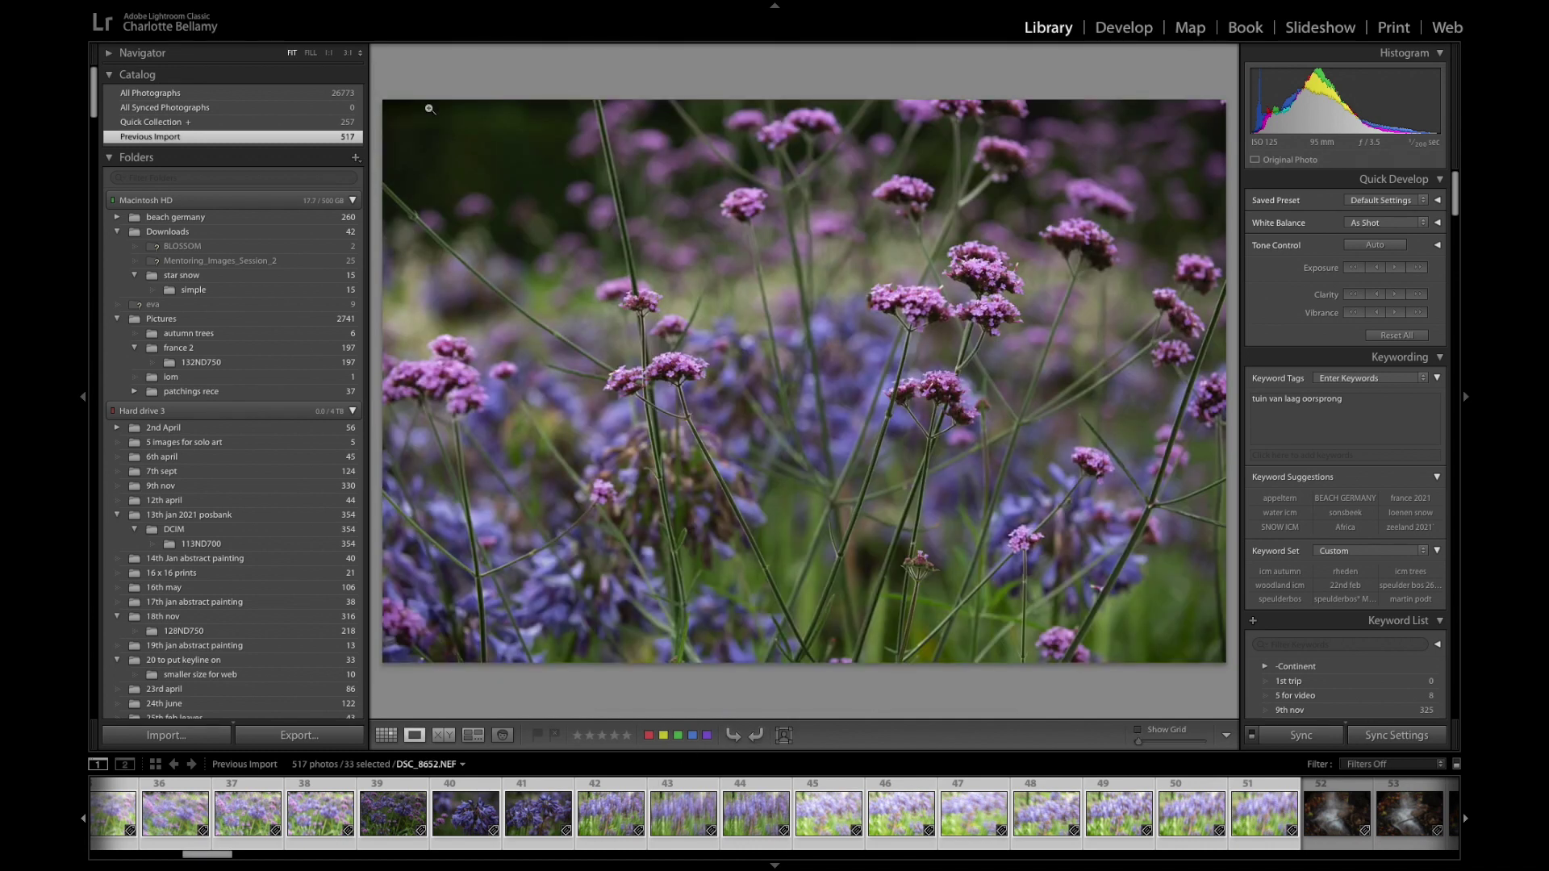
key(Right)
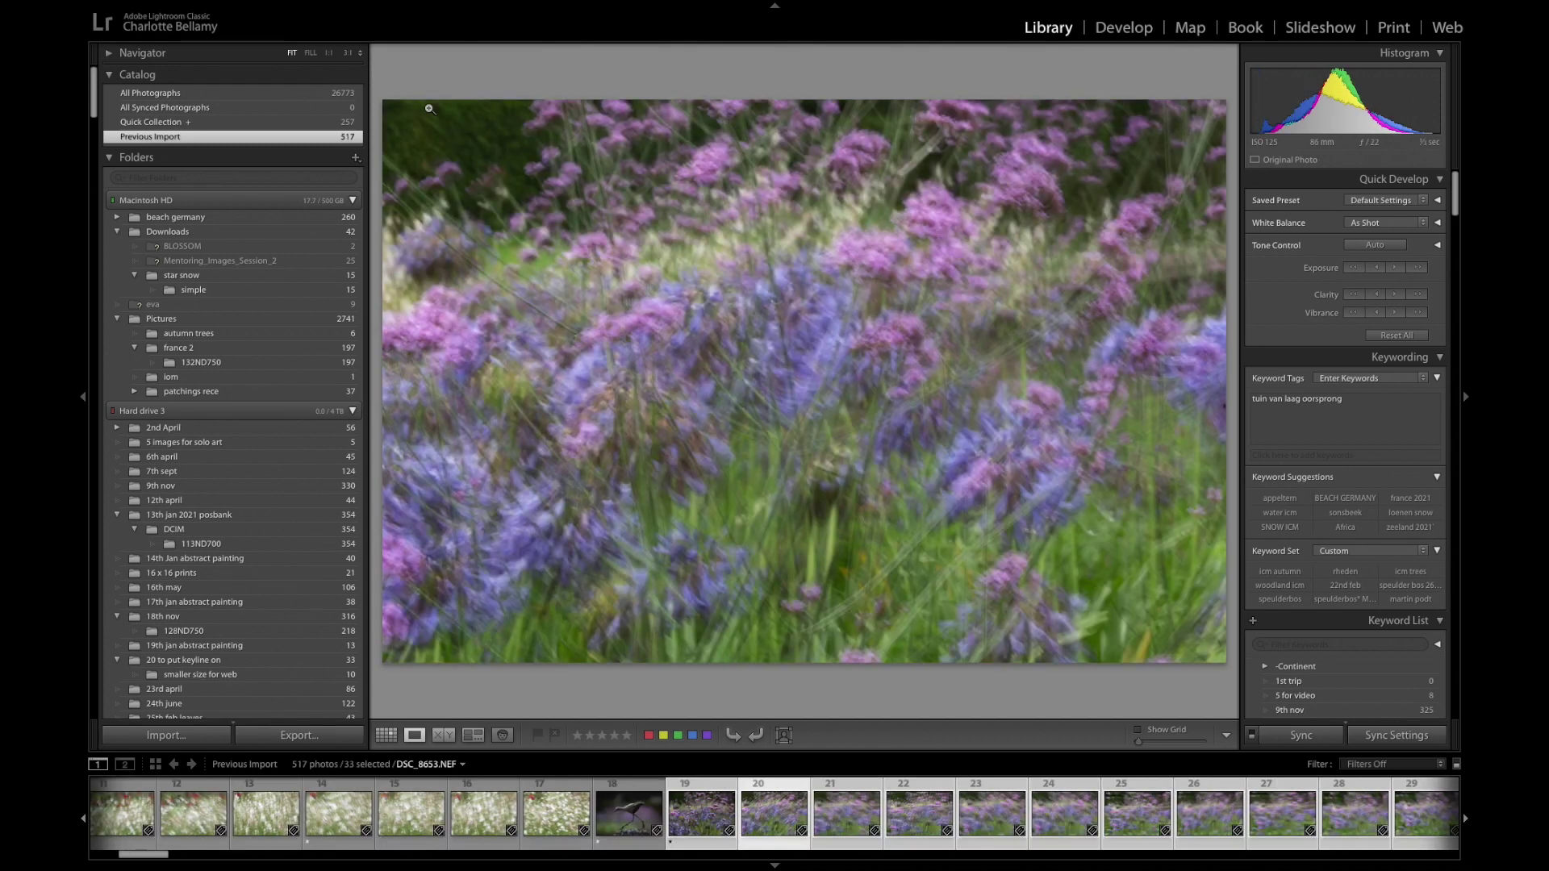
key(Right)
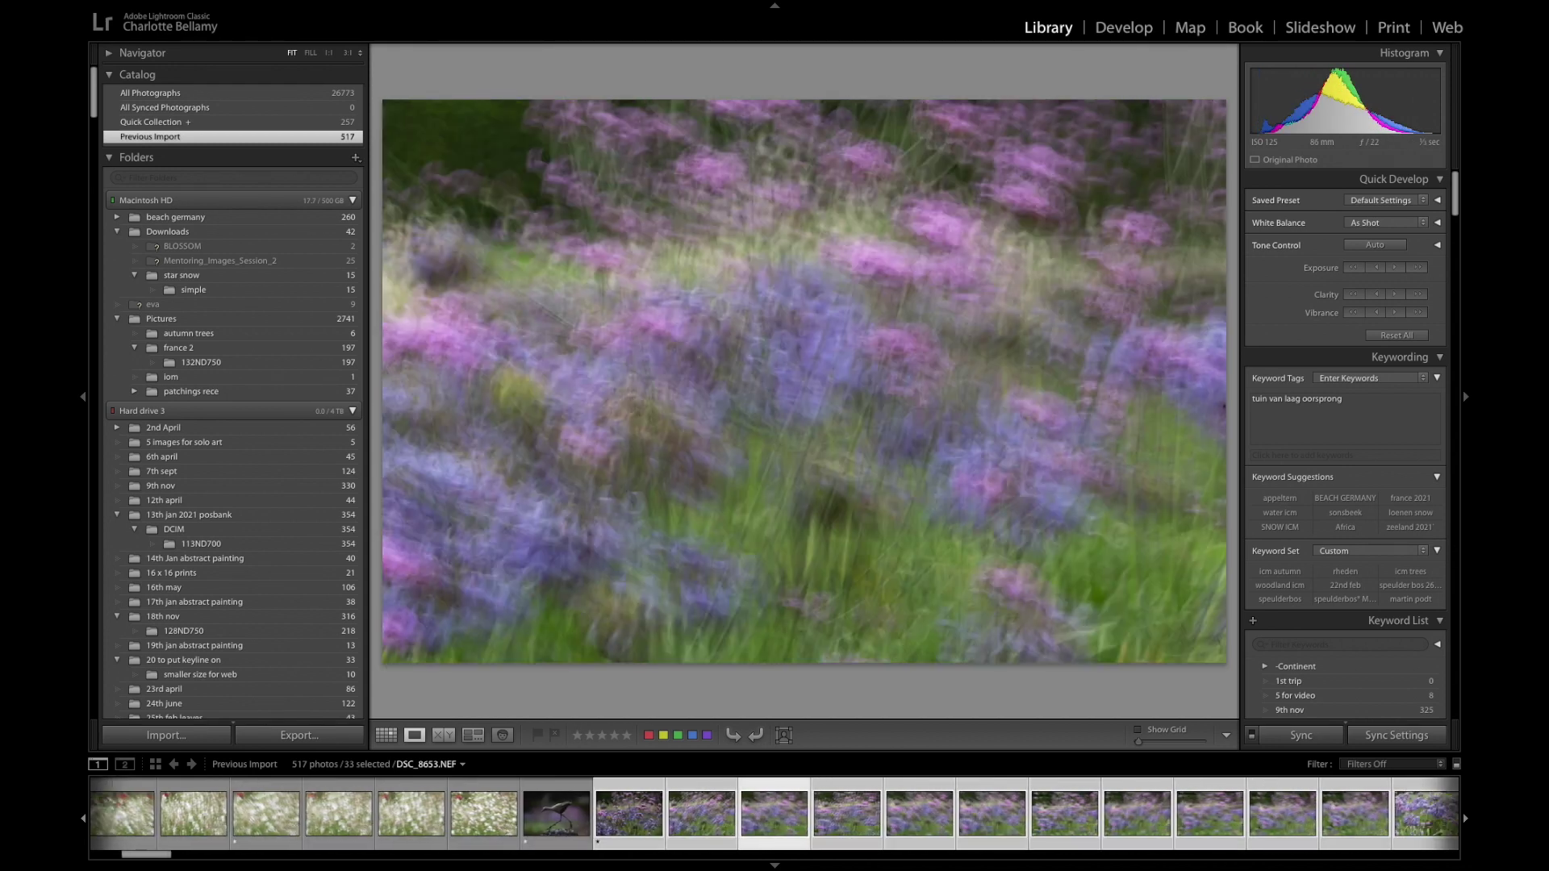
key(Right)
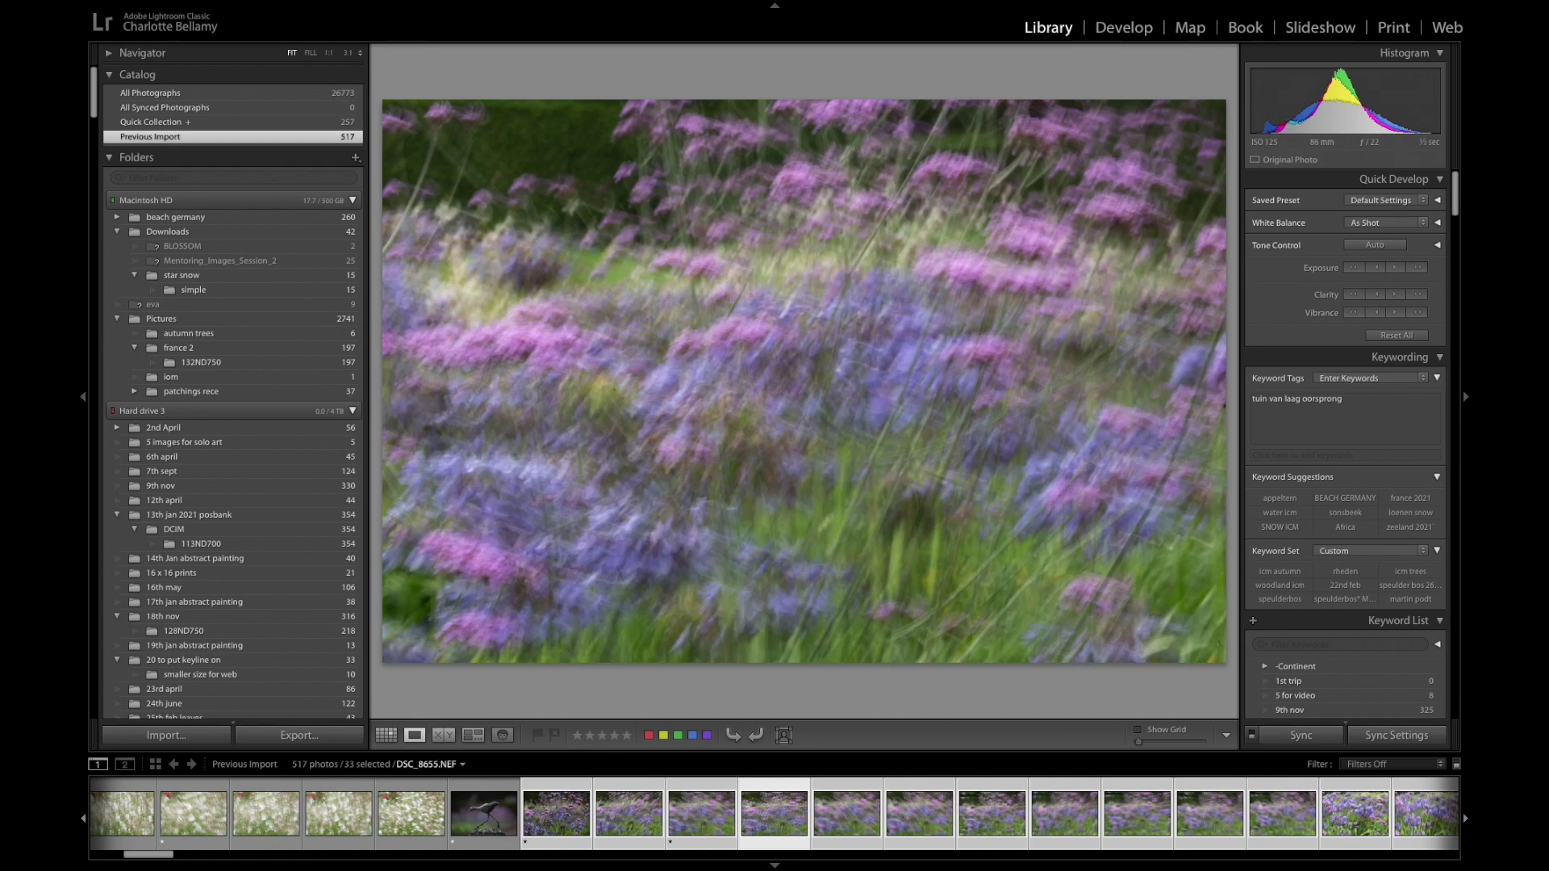
key(Right)
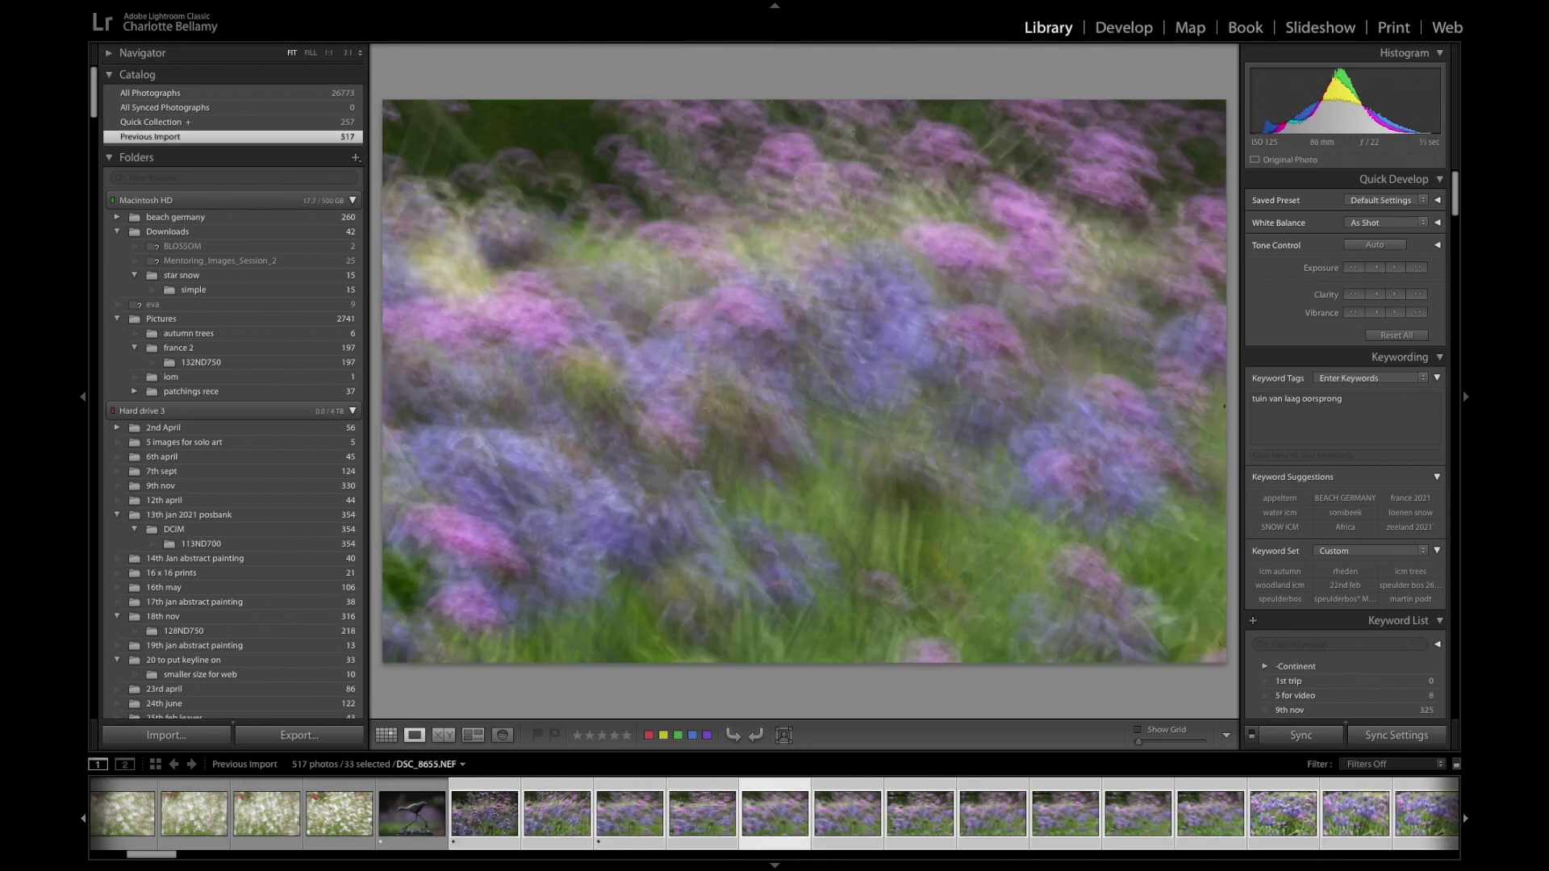
key(Right)
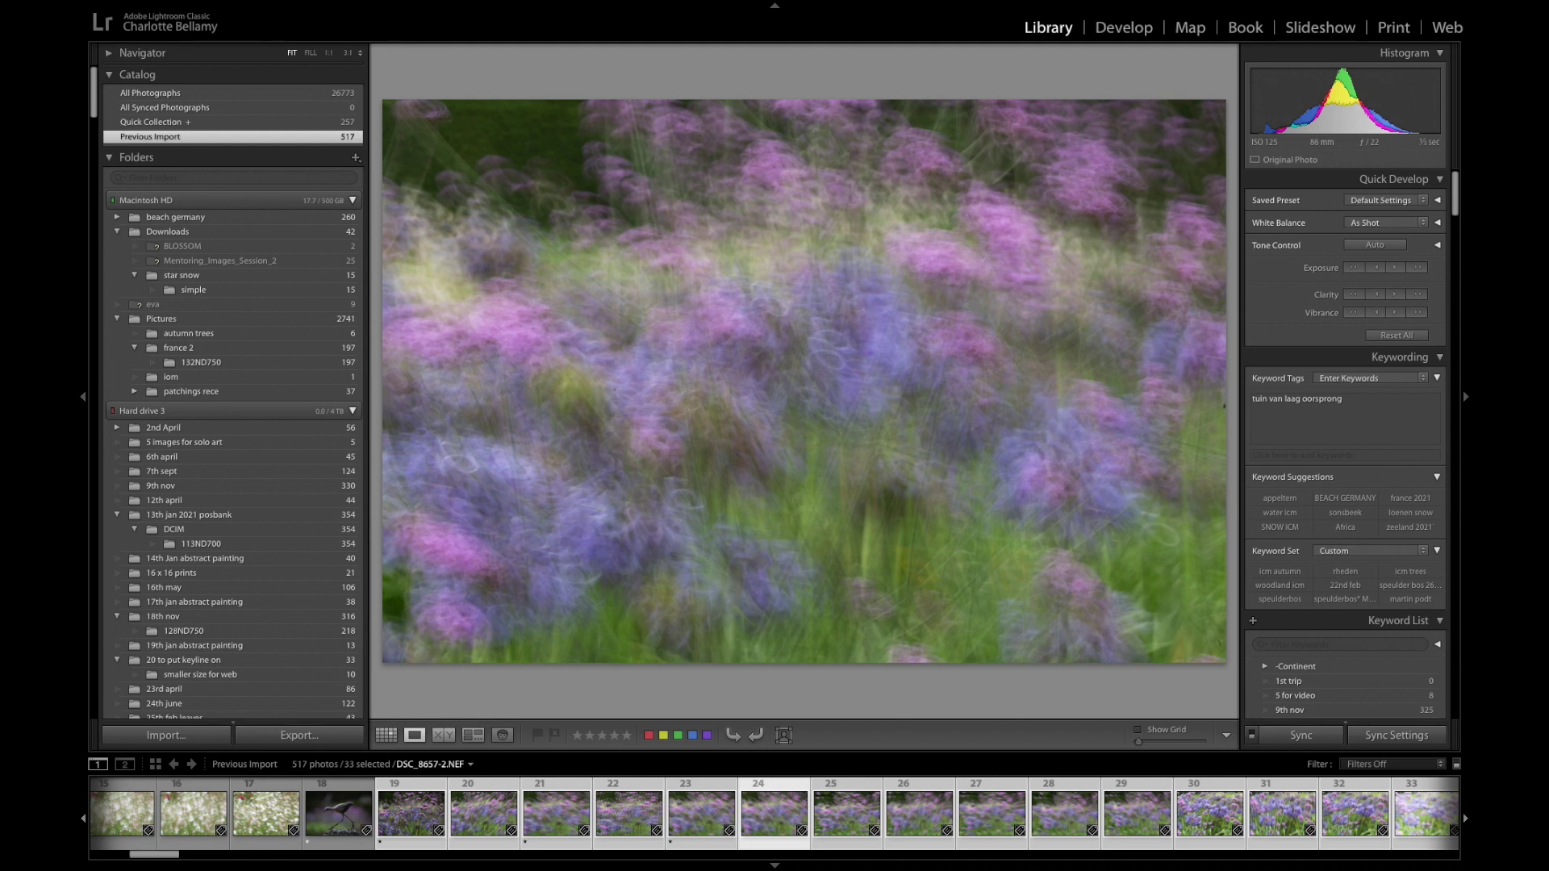
Review frames 25 to 29 one by one and give DSC_8661.NEF a one-star rating
key(Right)
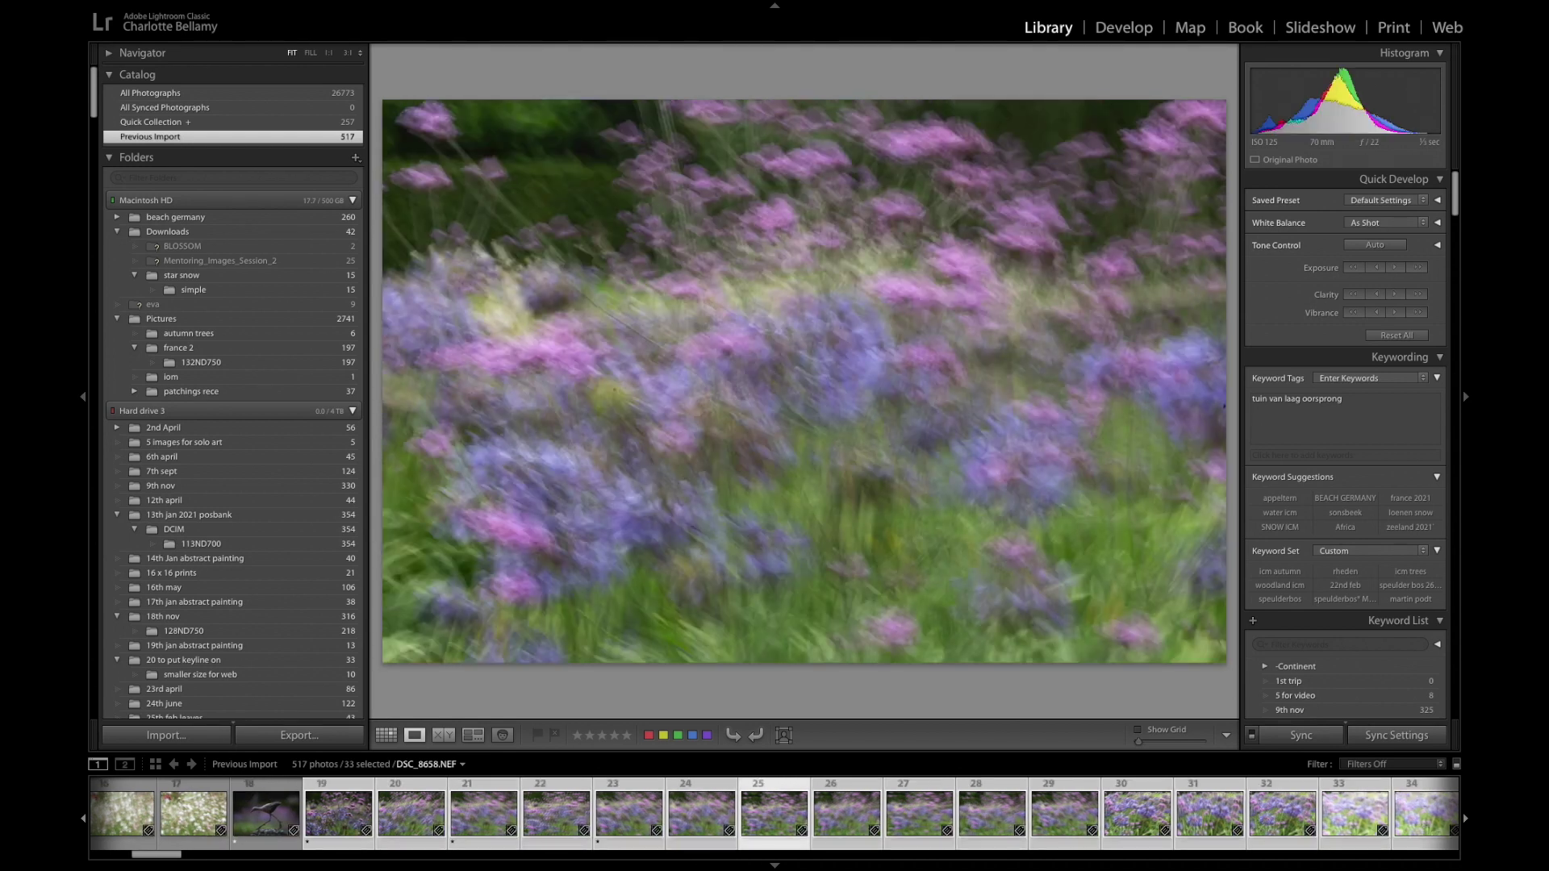
key(Right)
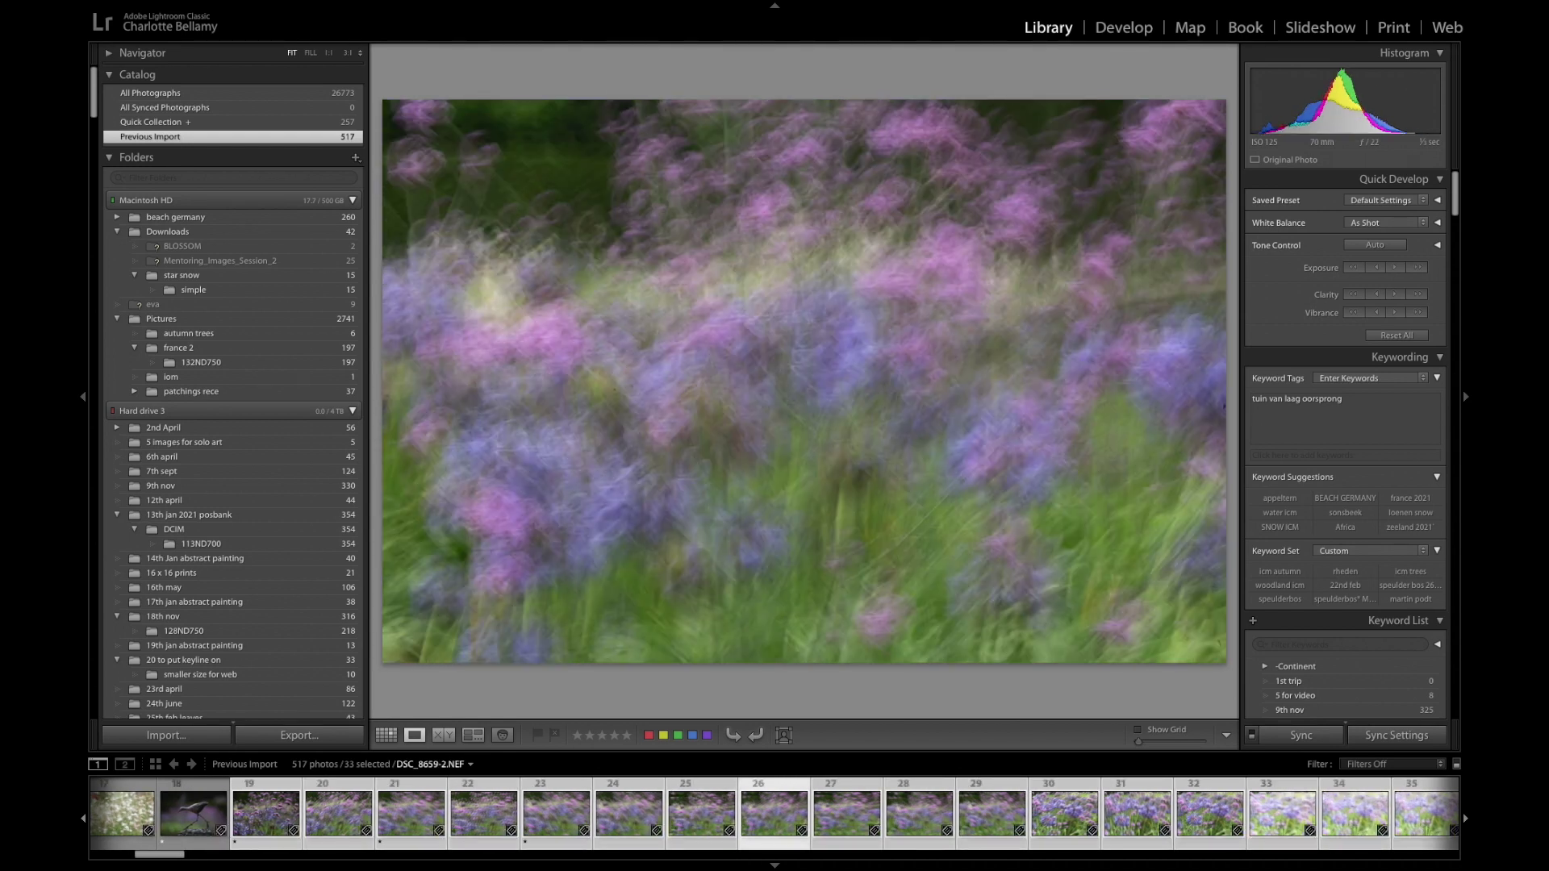
key(Right)
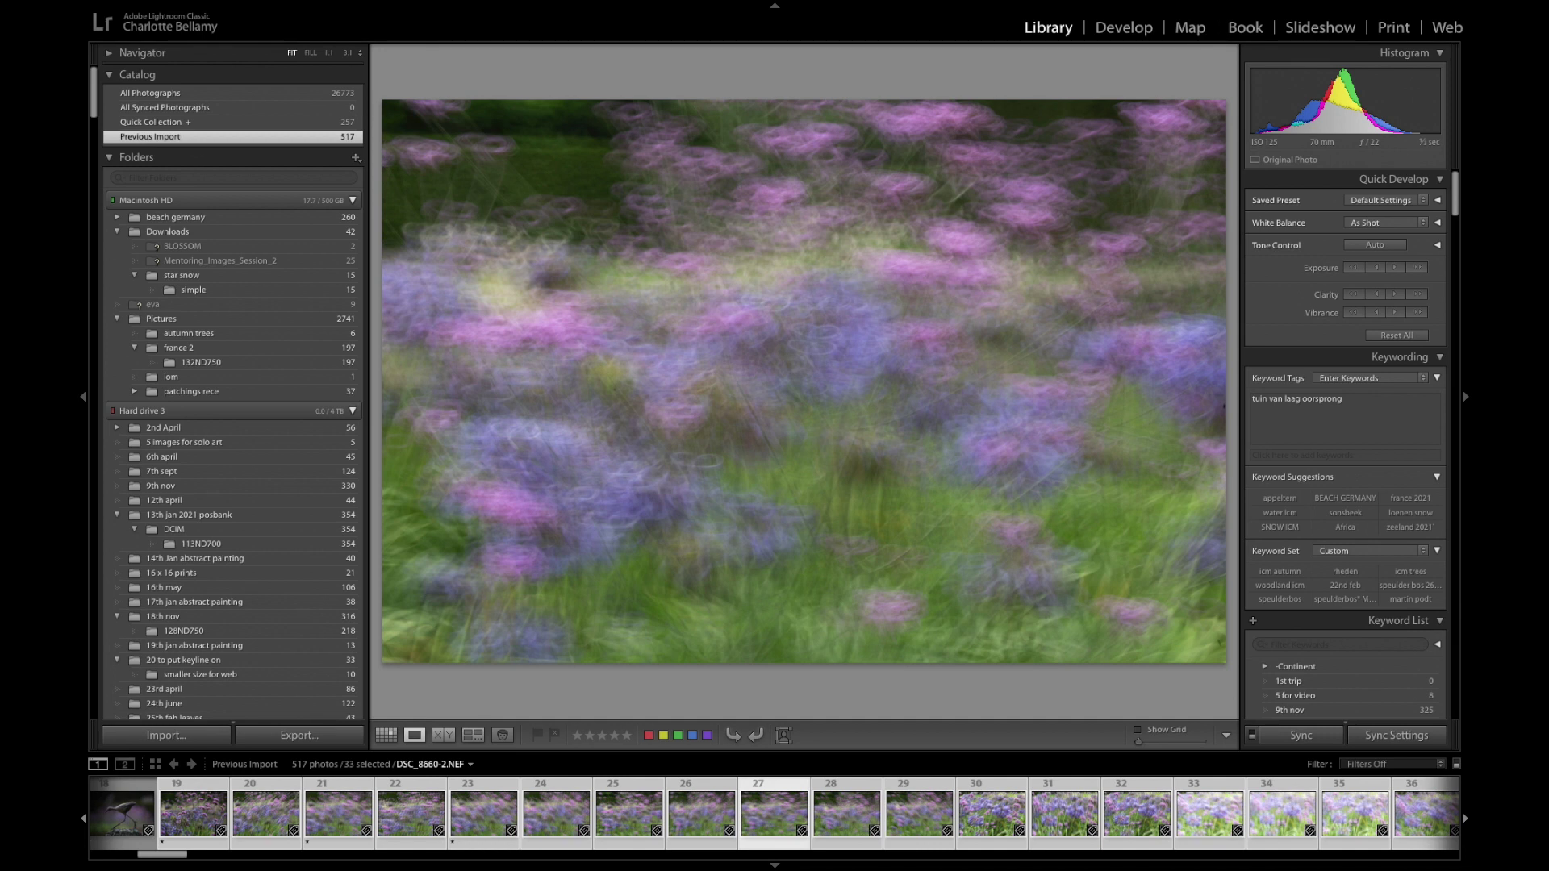
key(Right)
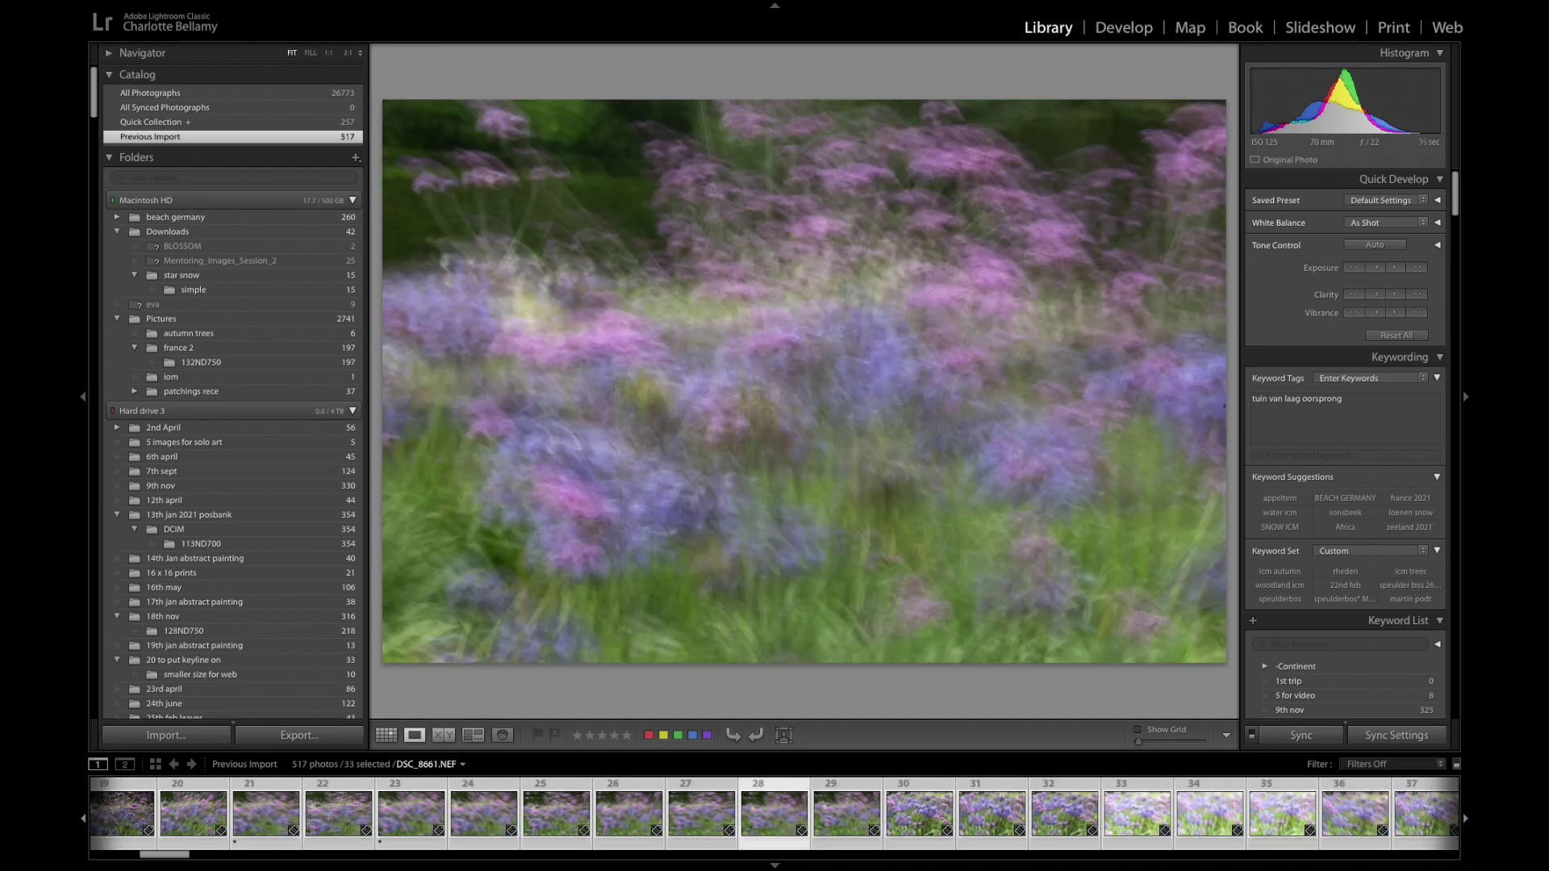
key(Right)
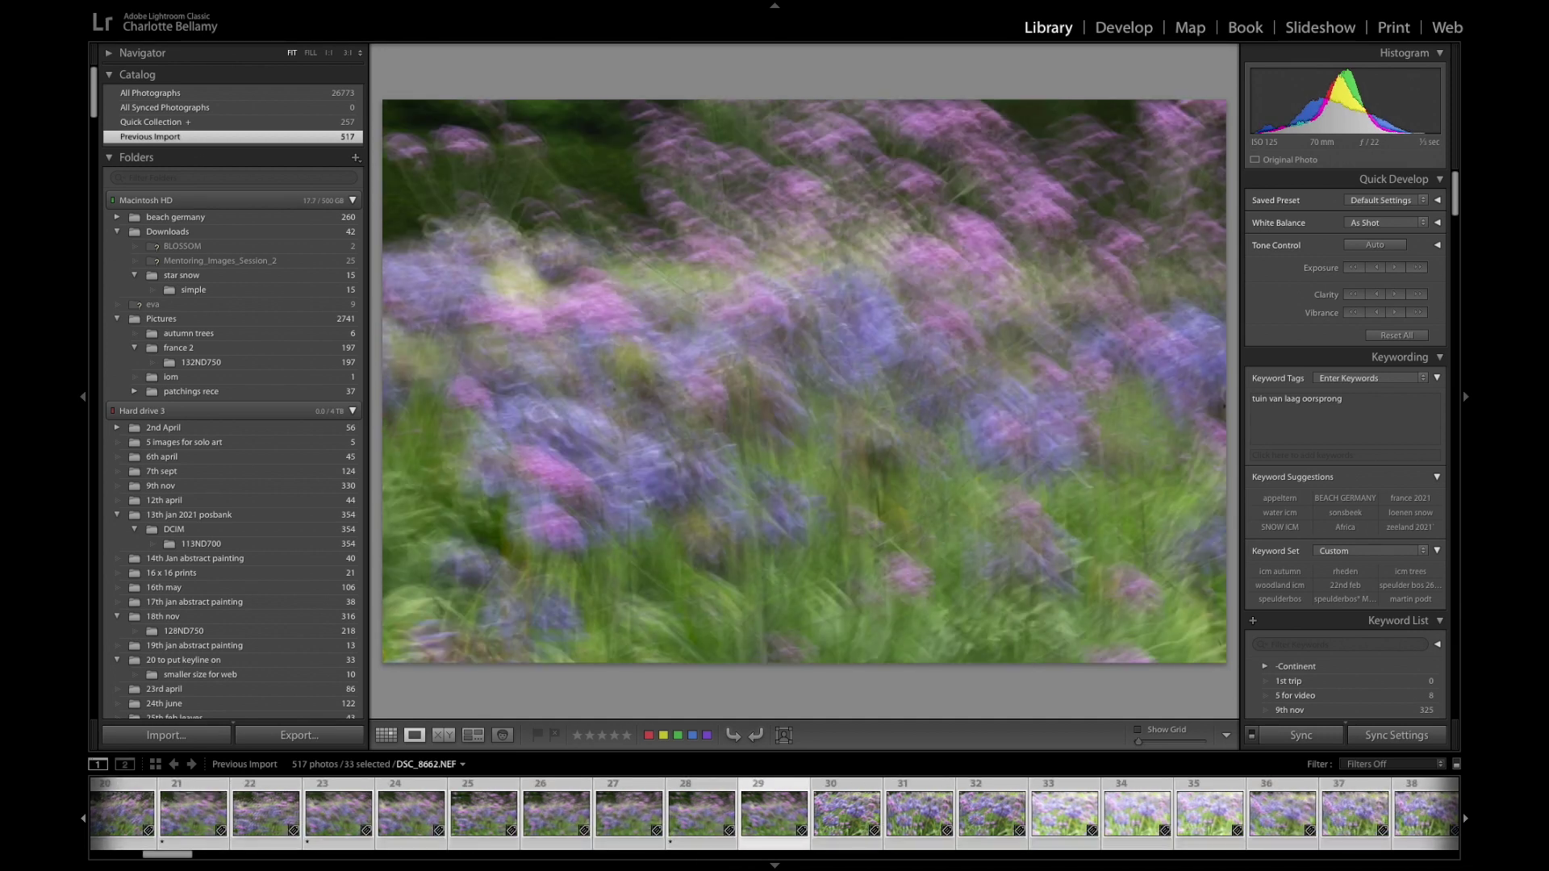
Compare DSC_8663.NEF, DSC_8664-2.NEF and DSC_8665.NEF with their neighbouring frames and rate DSC_8665.NEF one star
key(Right)
key(Left)
key(Right)
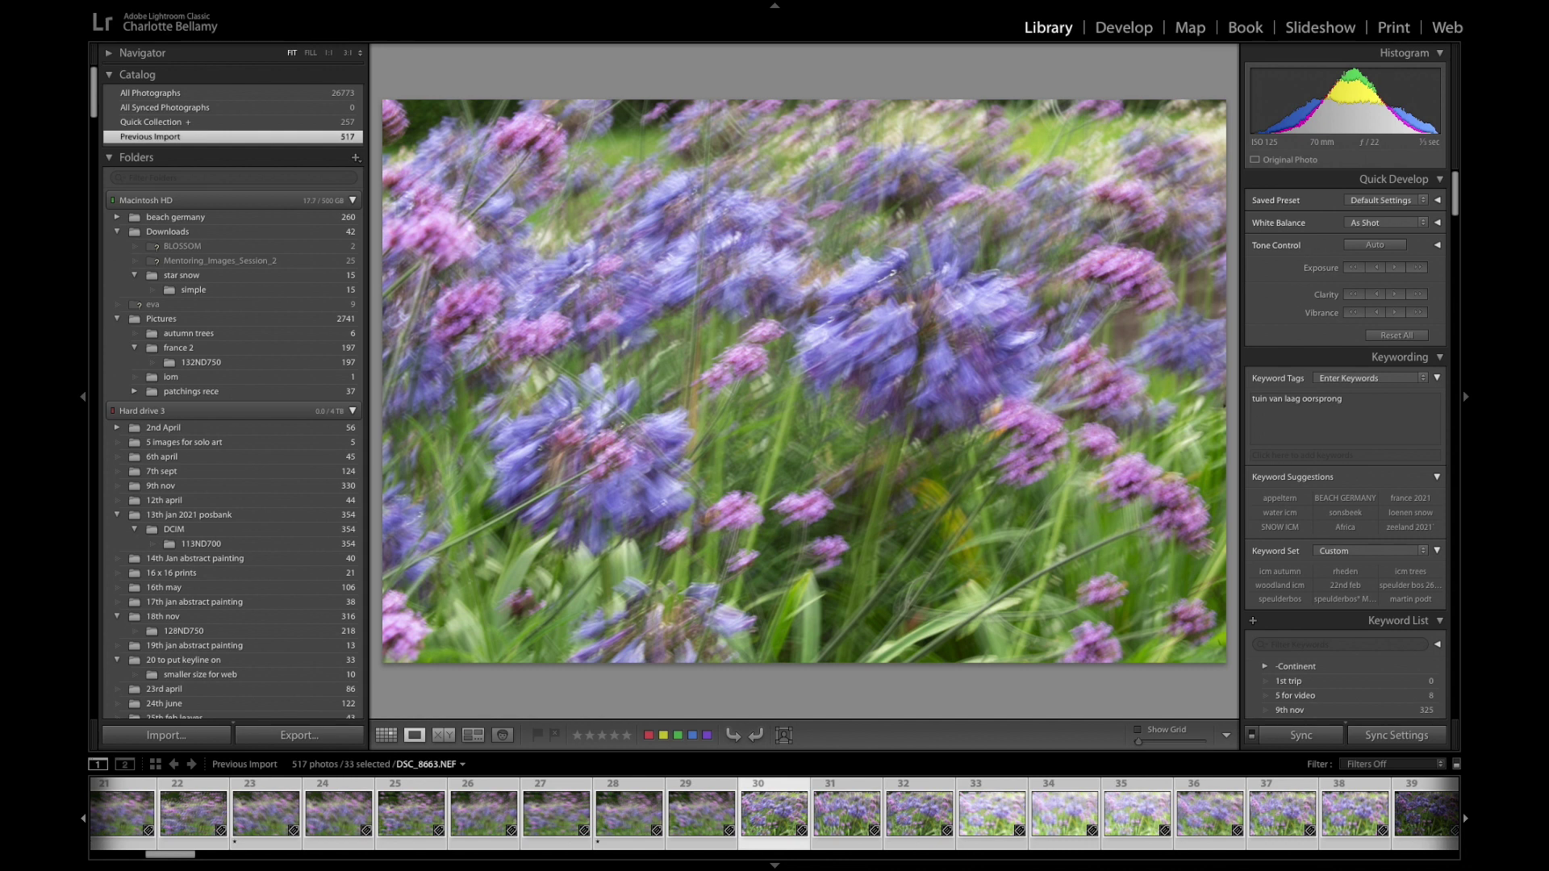
key(Right)
key(Right)
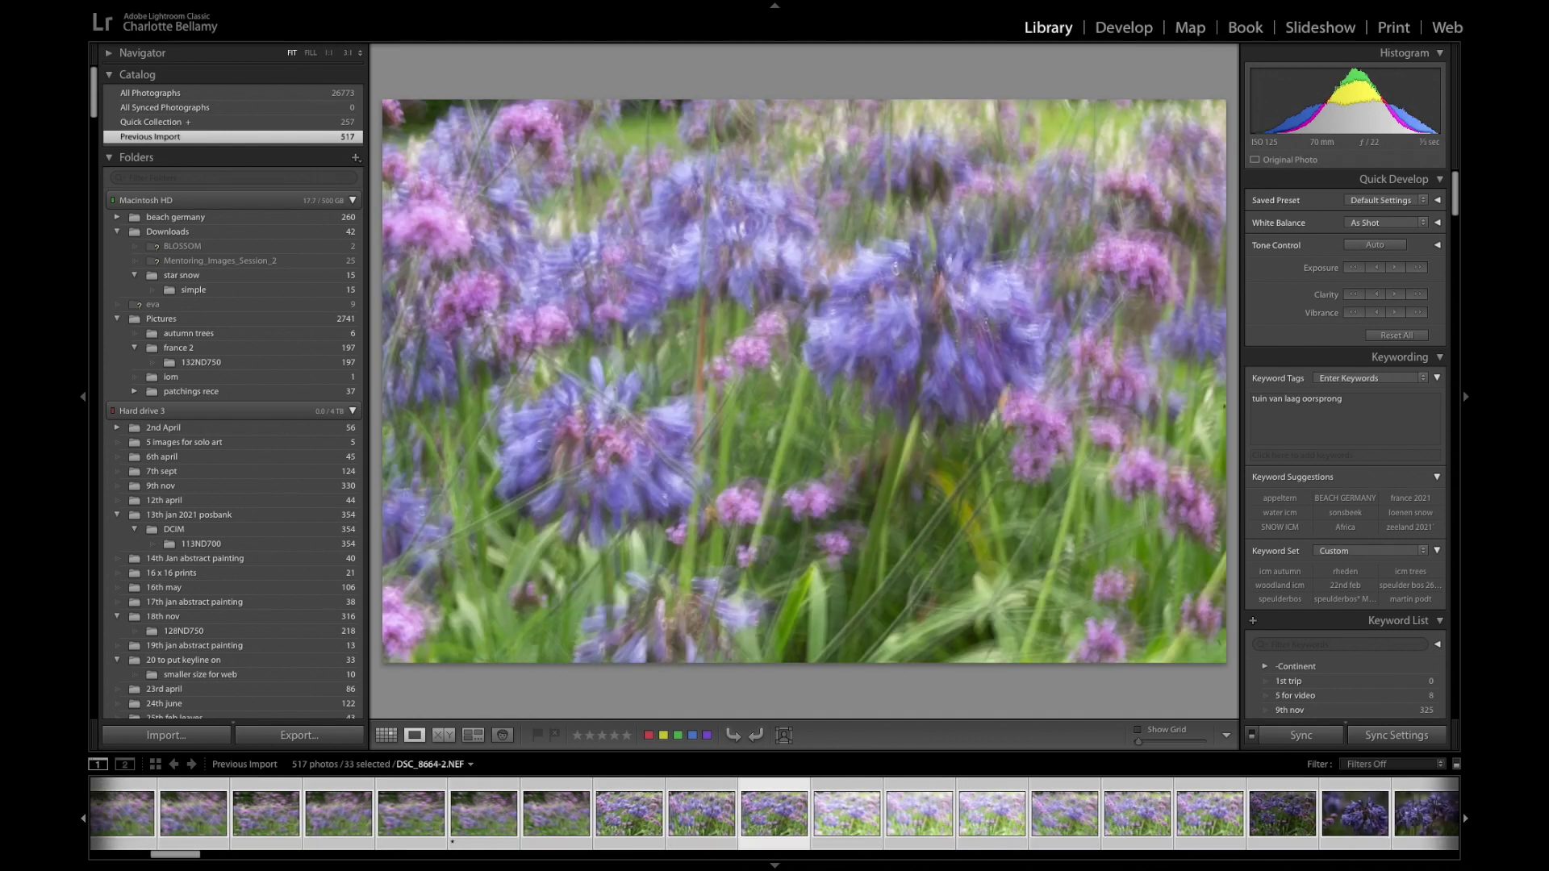
key(Left)
key(Right)
key(Left)
key(Right)
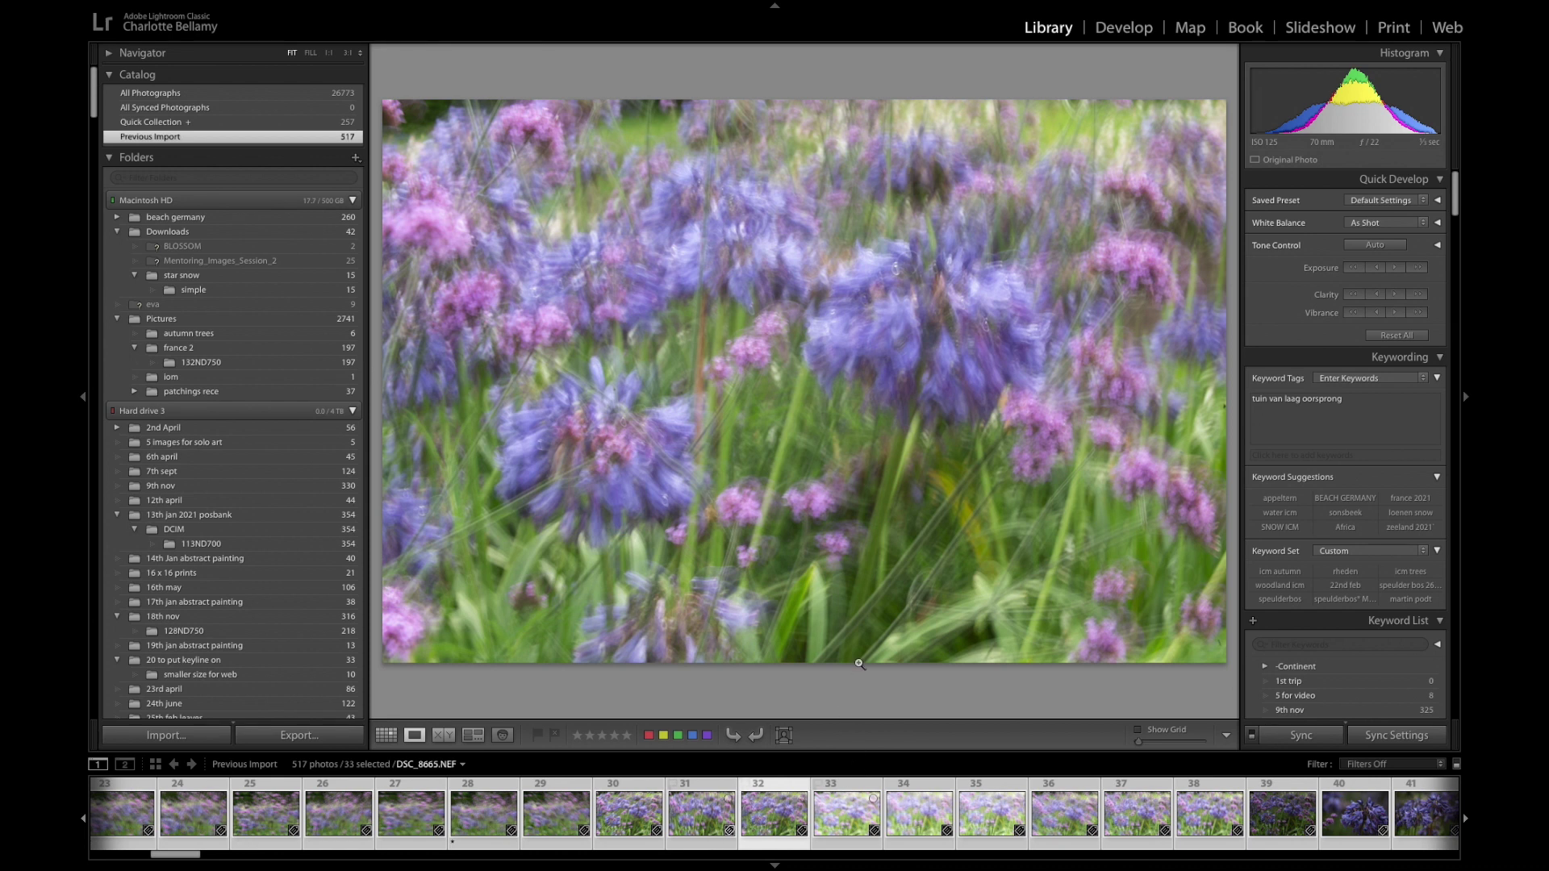
key(1)
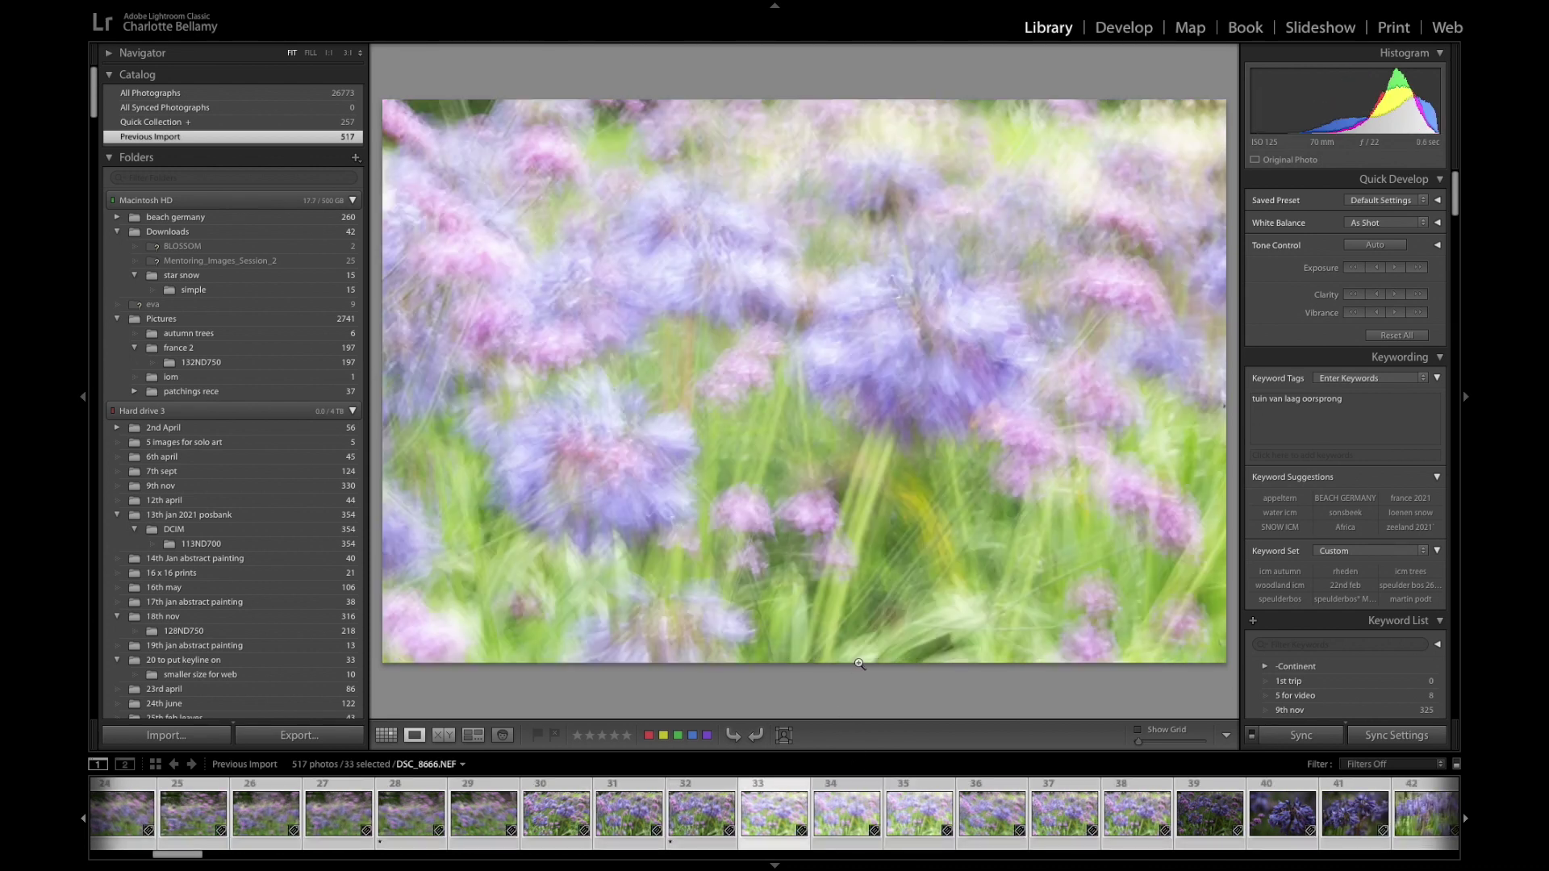
Compare the bright frame DSC_8666.NEF with the frames around it and rate DSC_8667-2.NEF one star
key(Left)
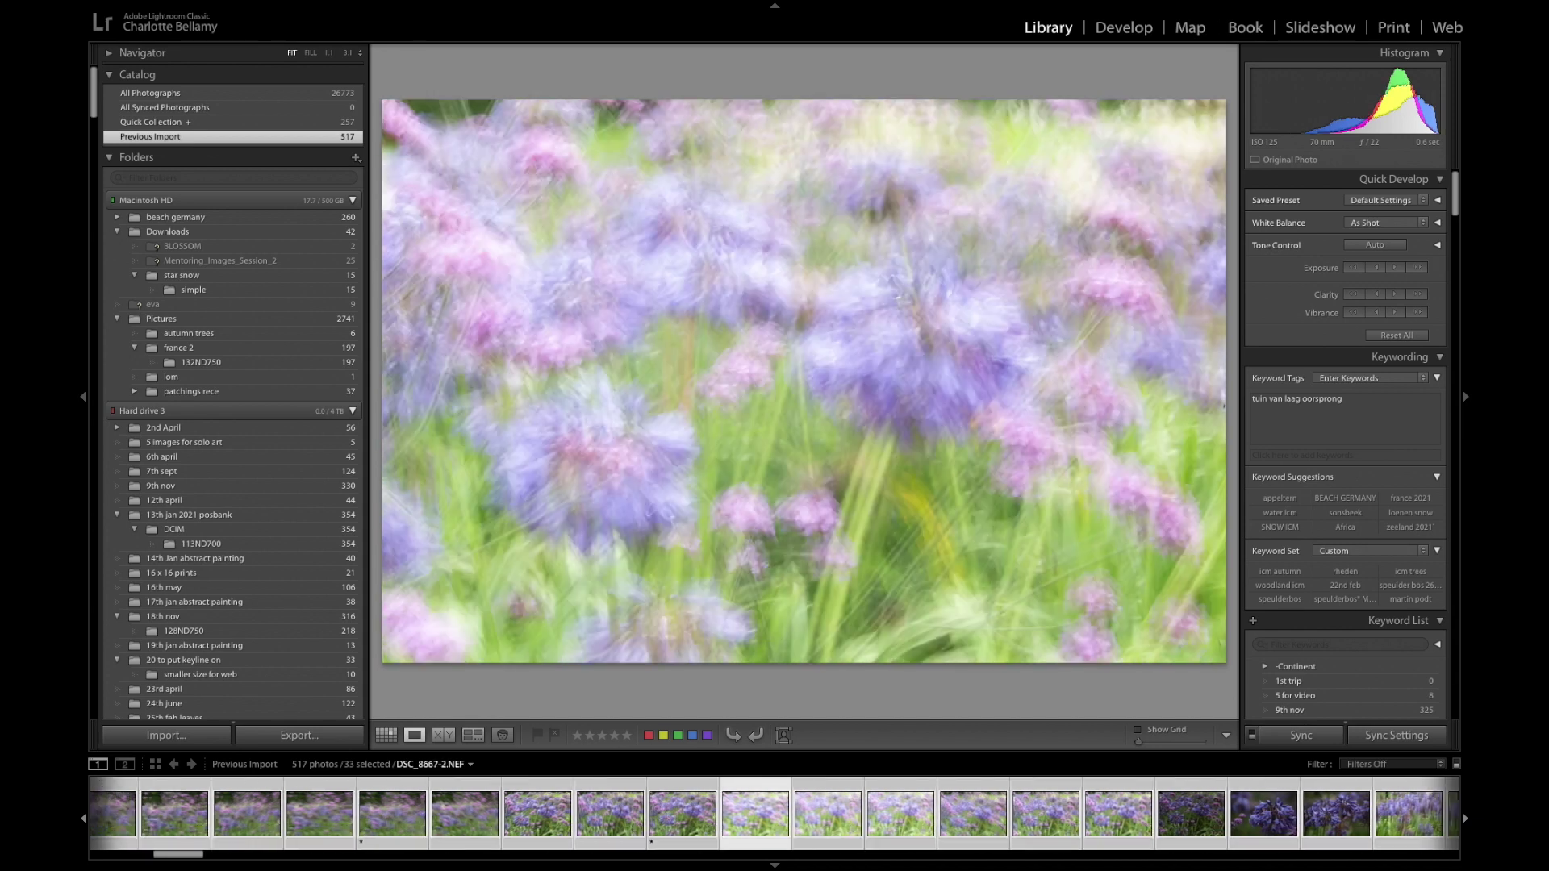
key(Right)
key(Right)
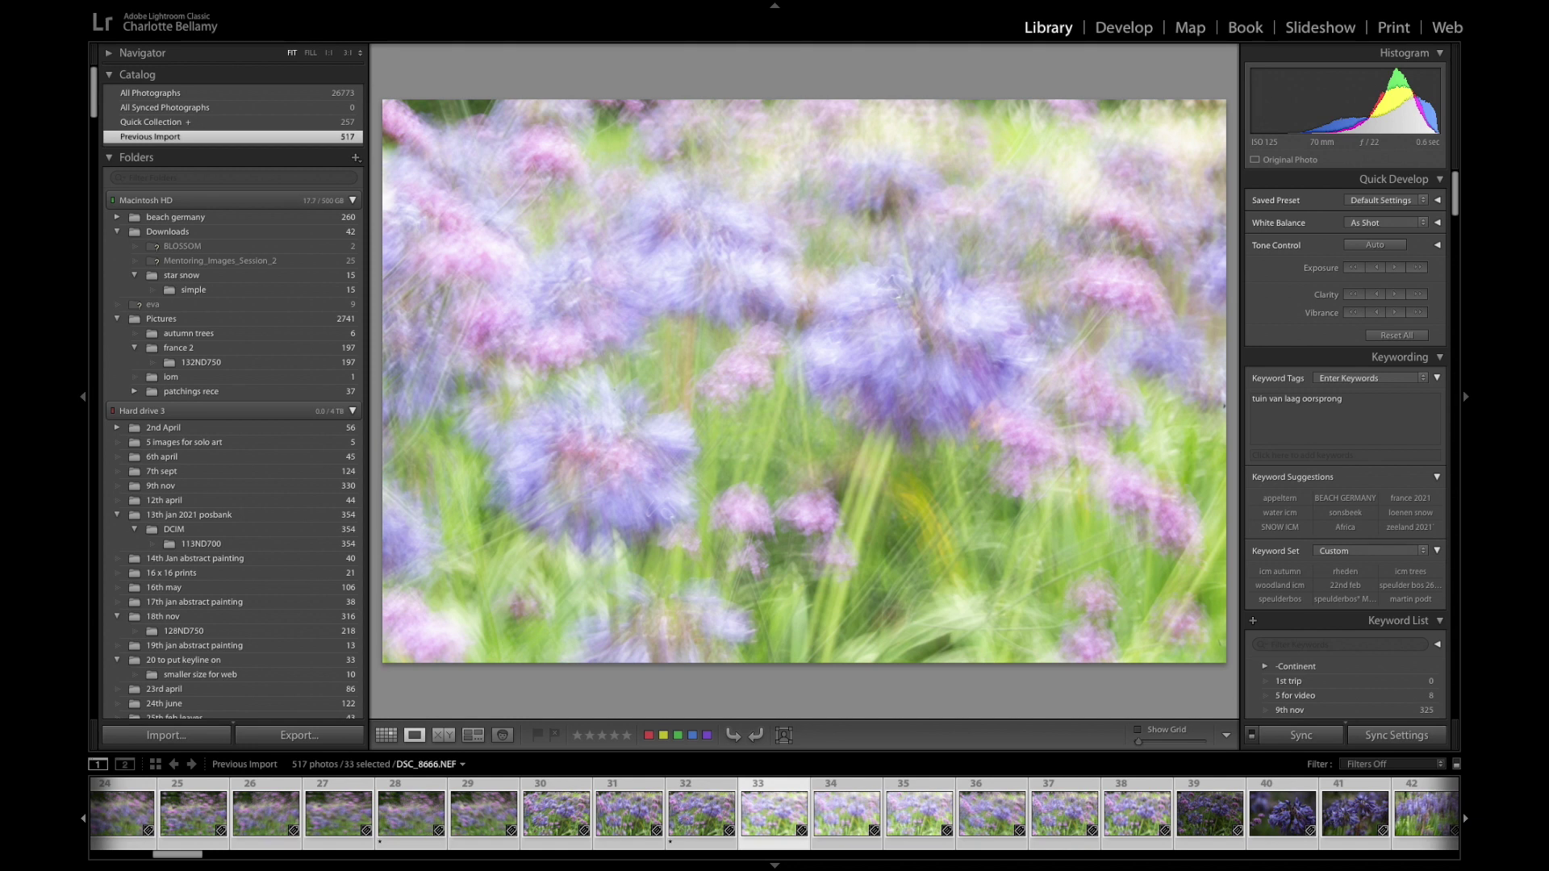
key(Left)
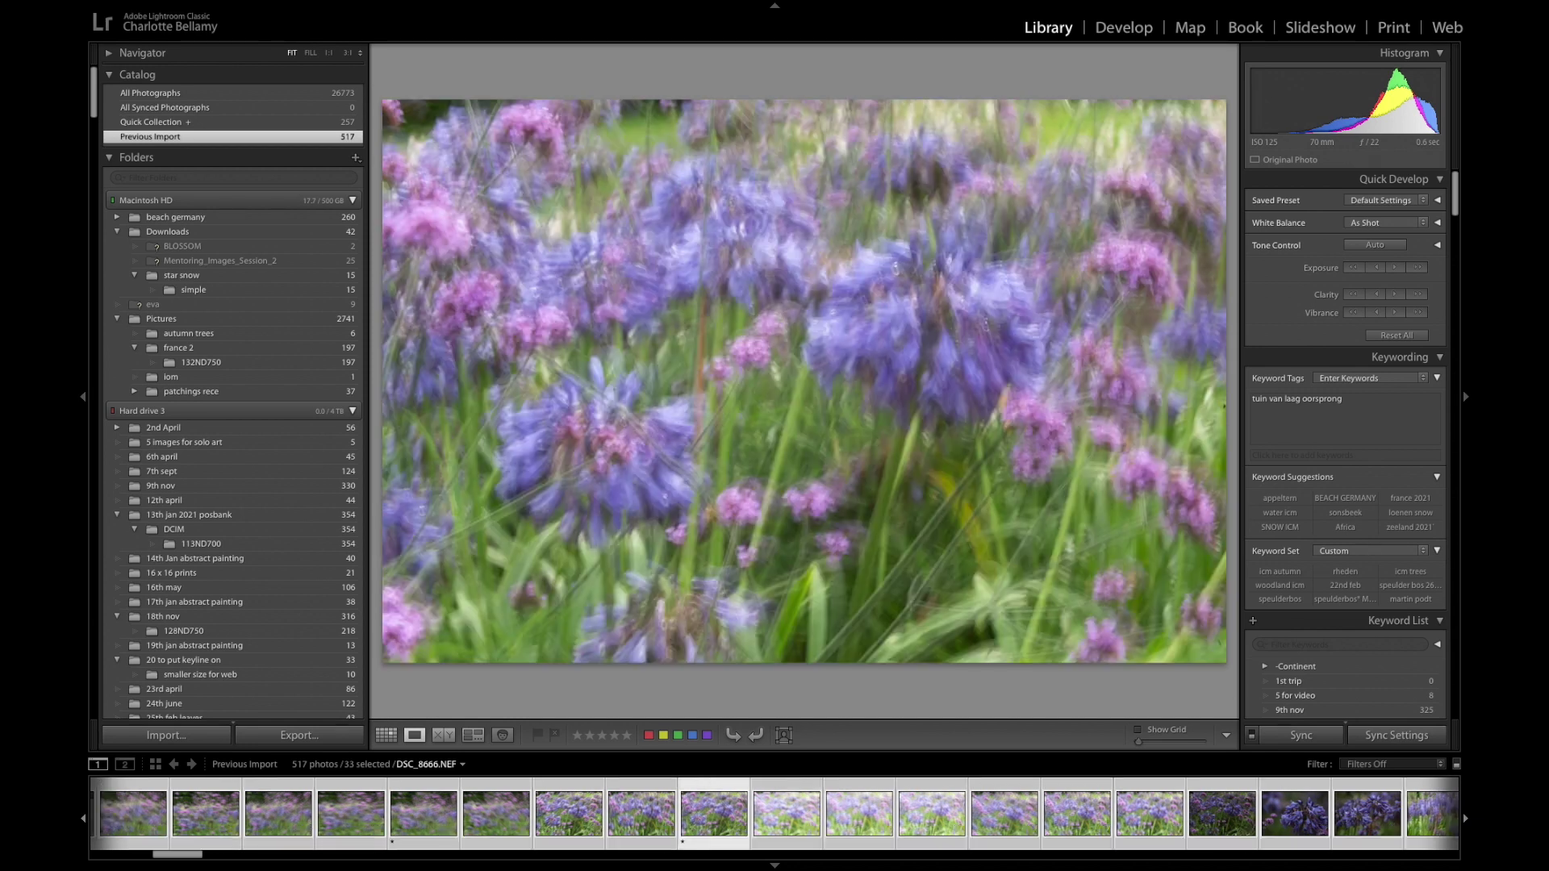
key(Right)
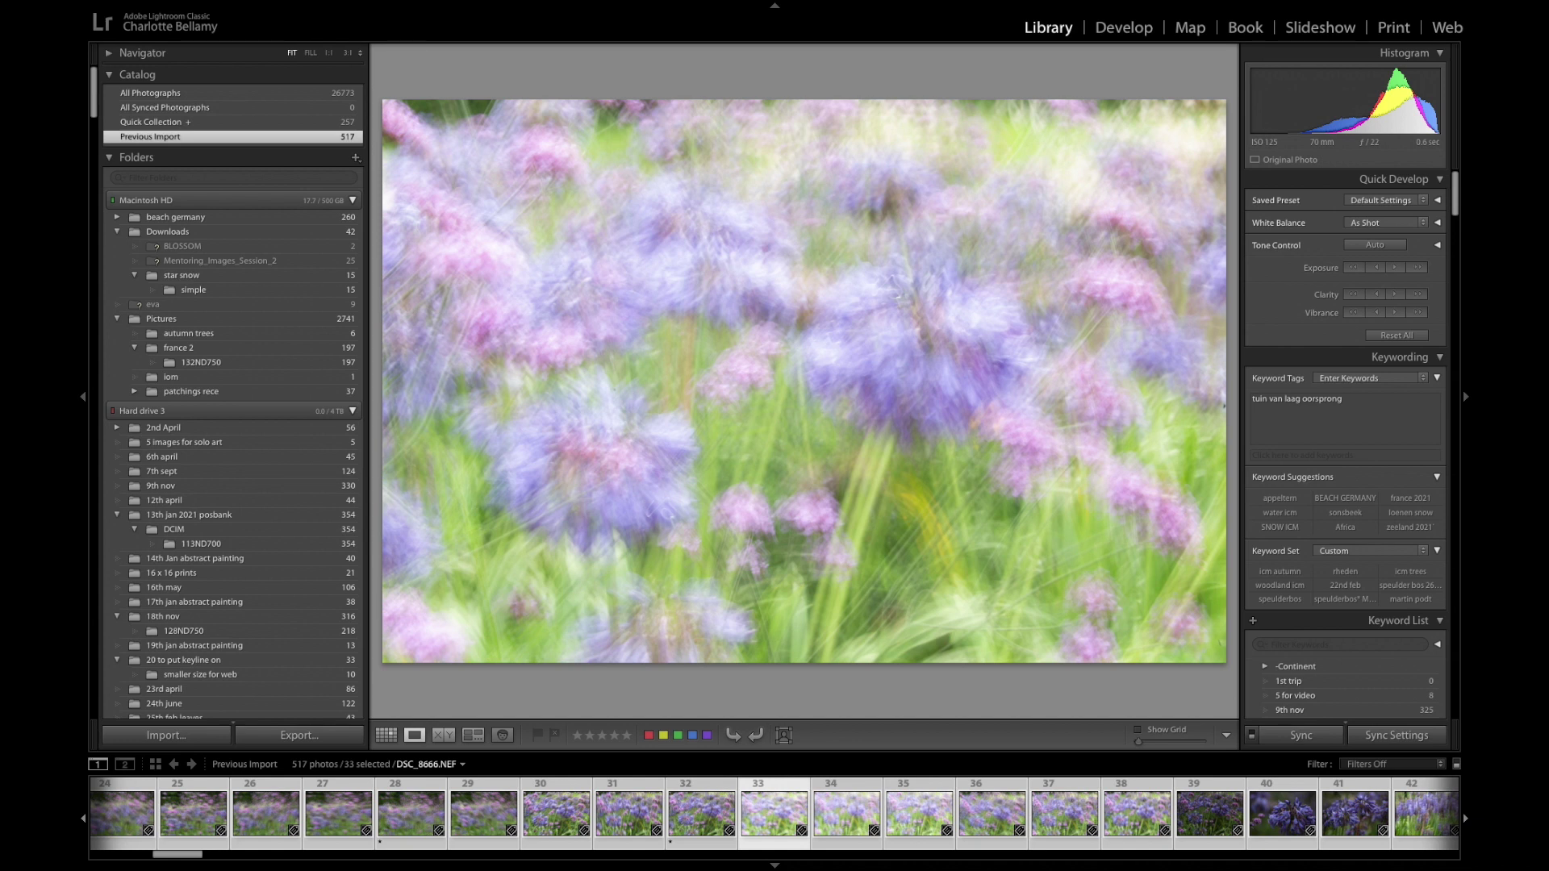
key(Right)
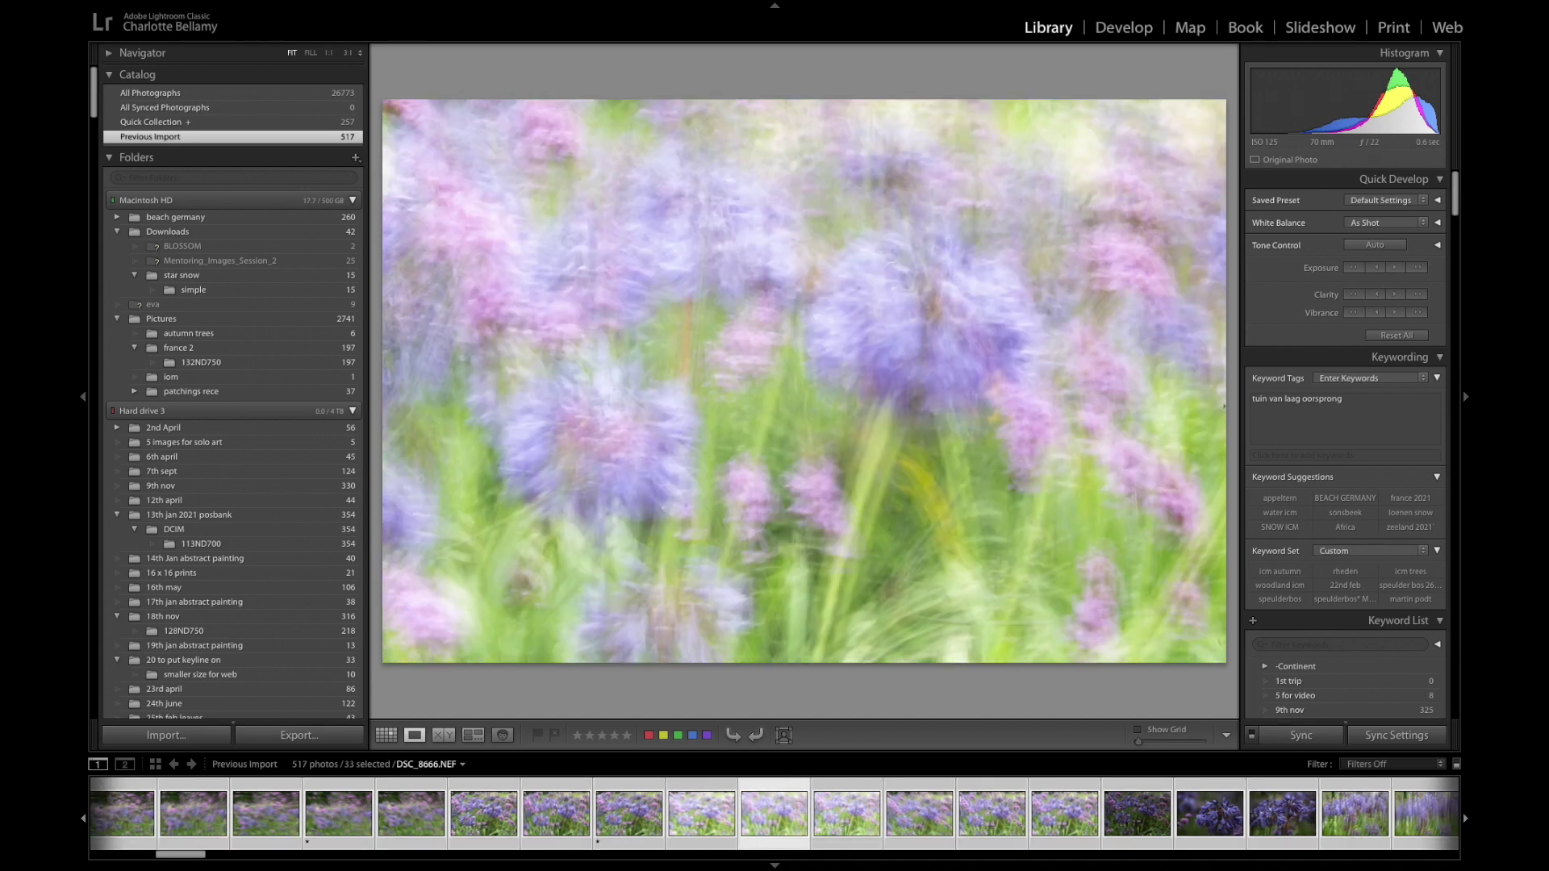
key(Left)
key(Right)
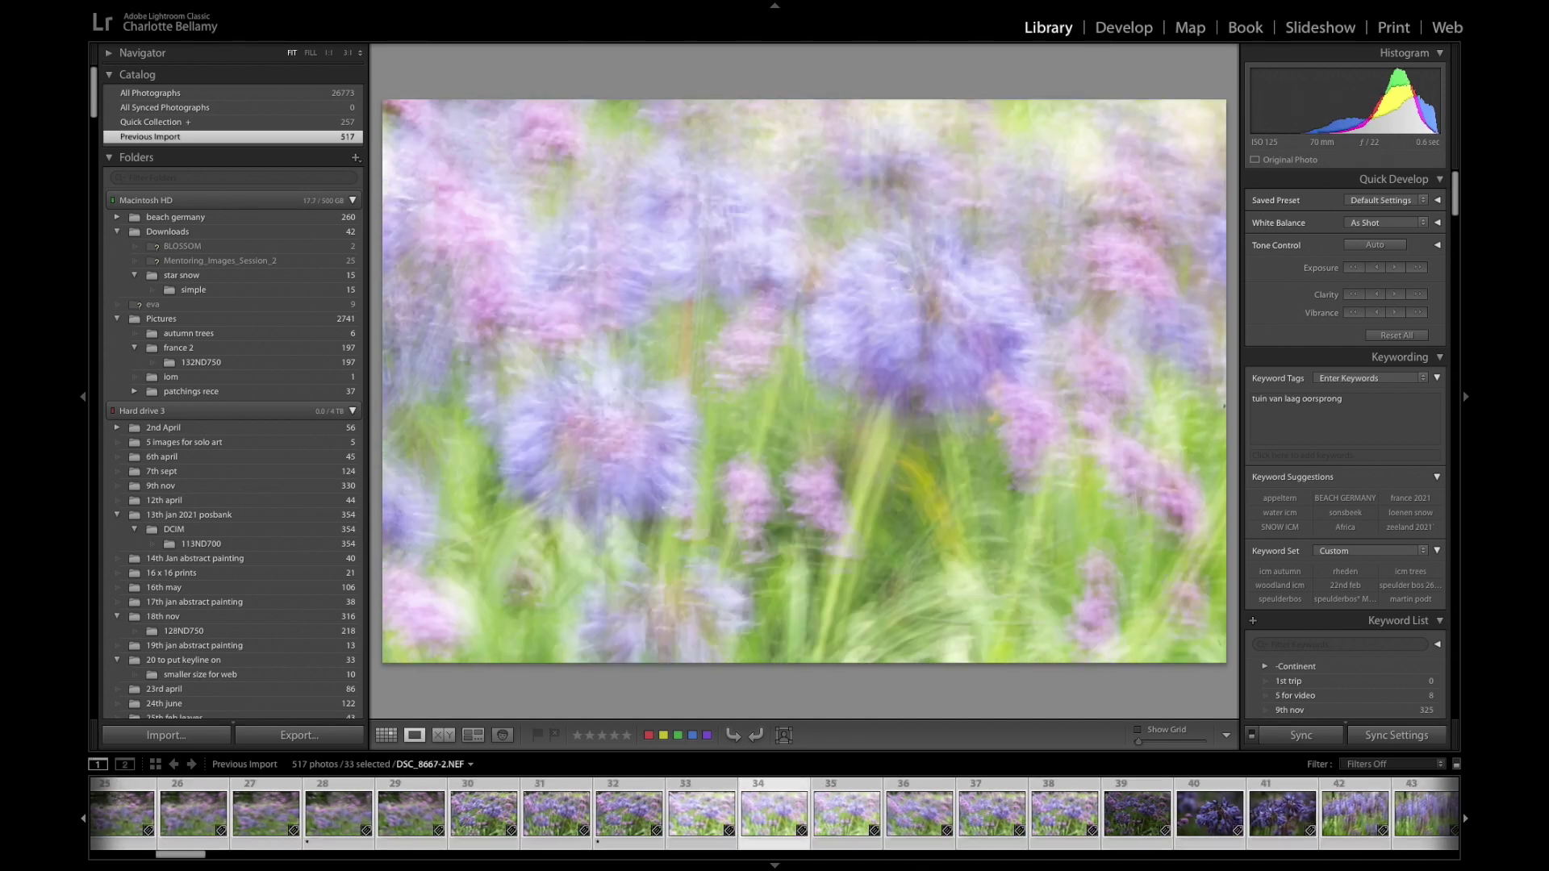
key(1)
Review the following frames and give one star to DSC_8671.NEF, the dark frame 39 after it, and DSC_8674-2.NEF
key(Right)
key(Right)
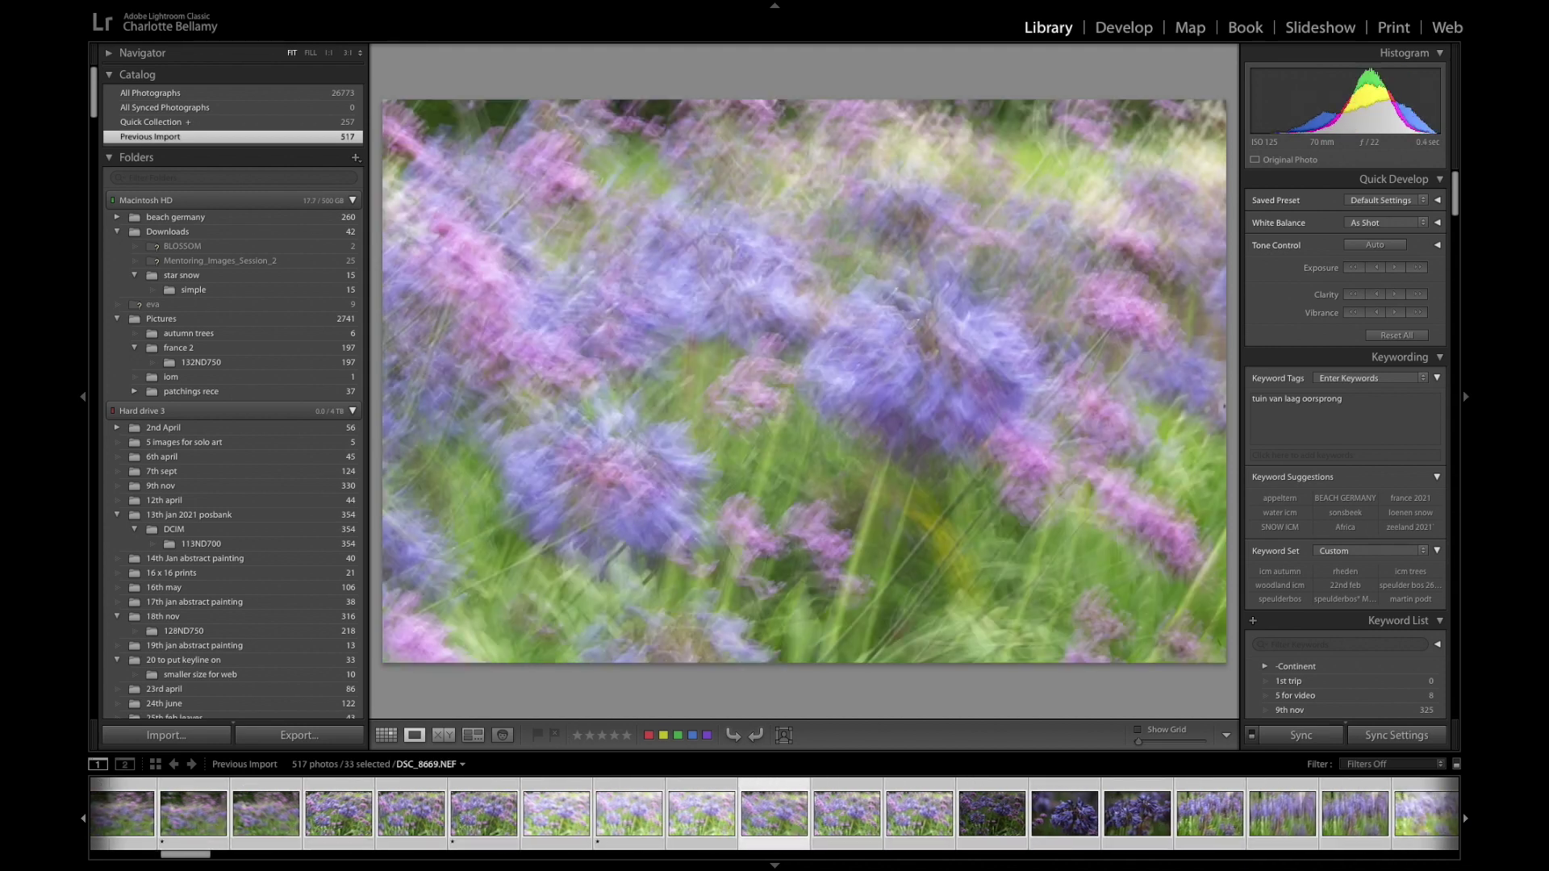
key(Right)
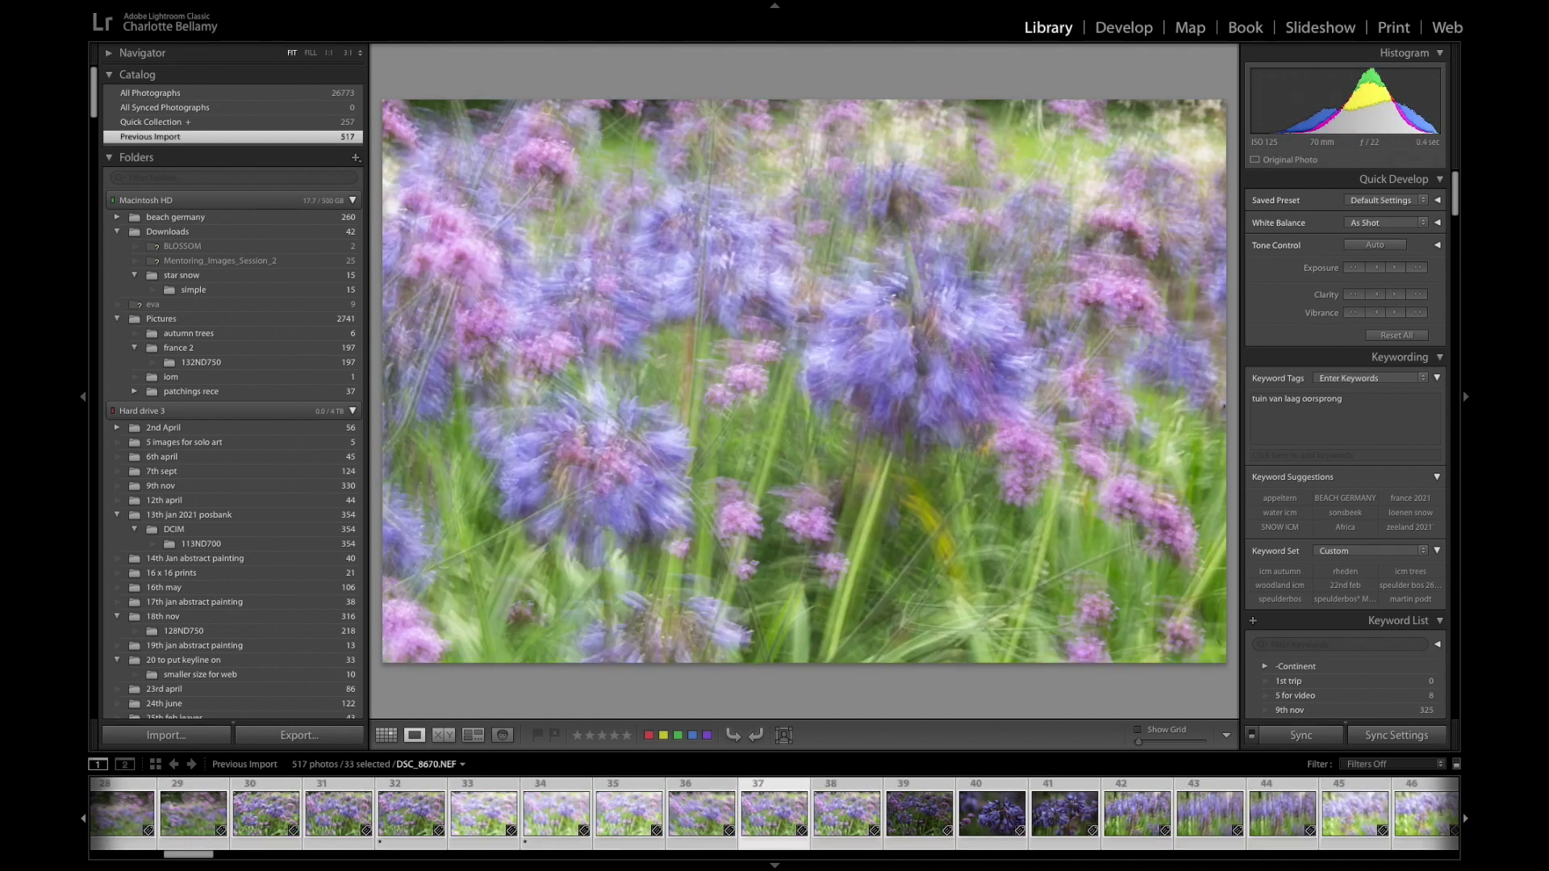
key(Right)
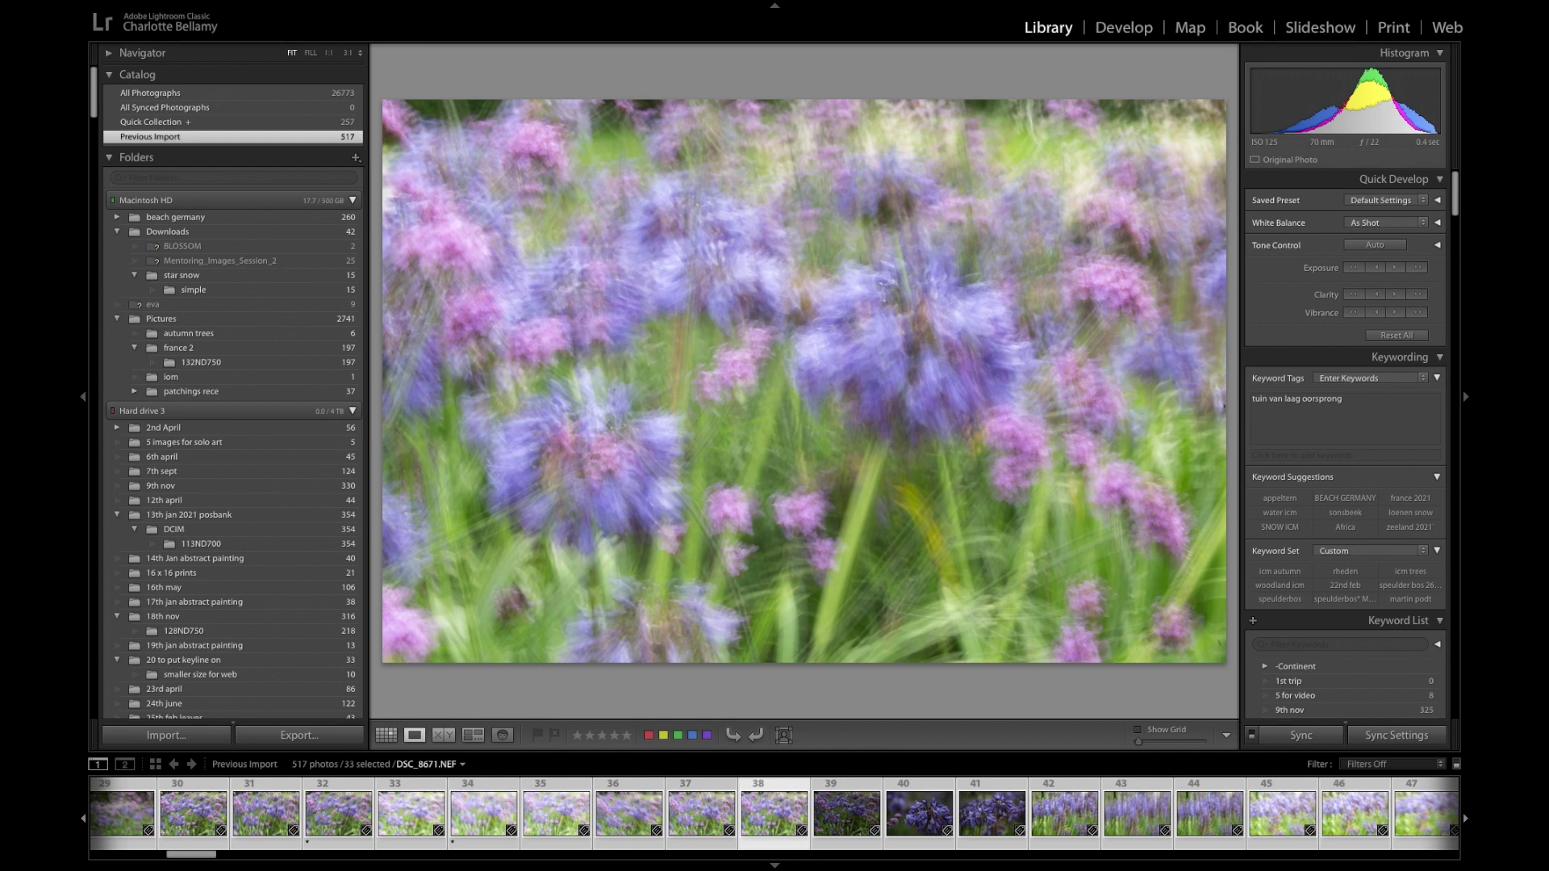
key(1)
key(1)
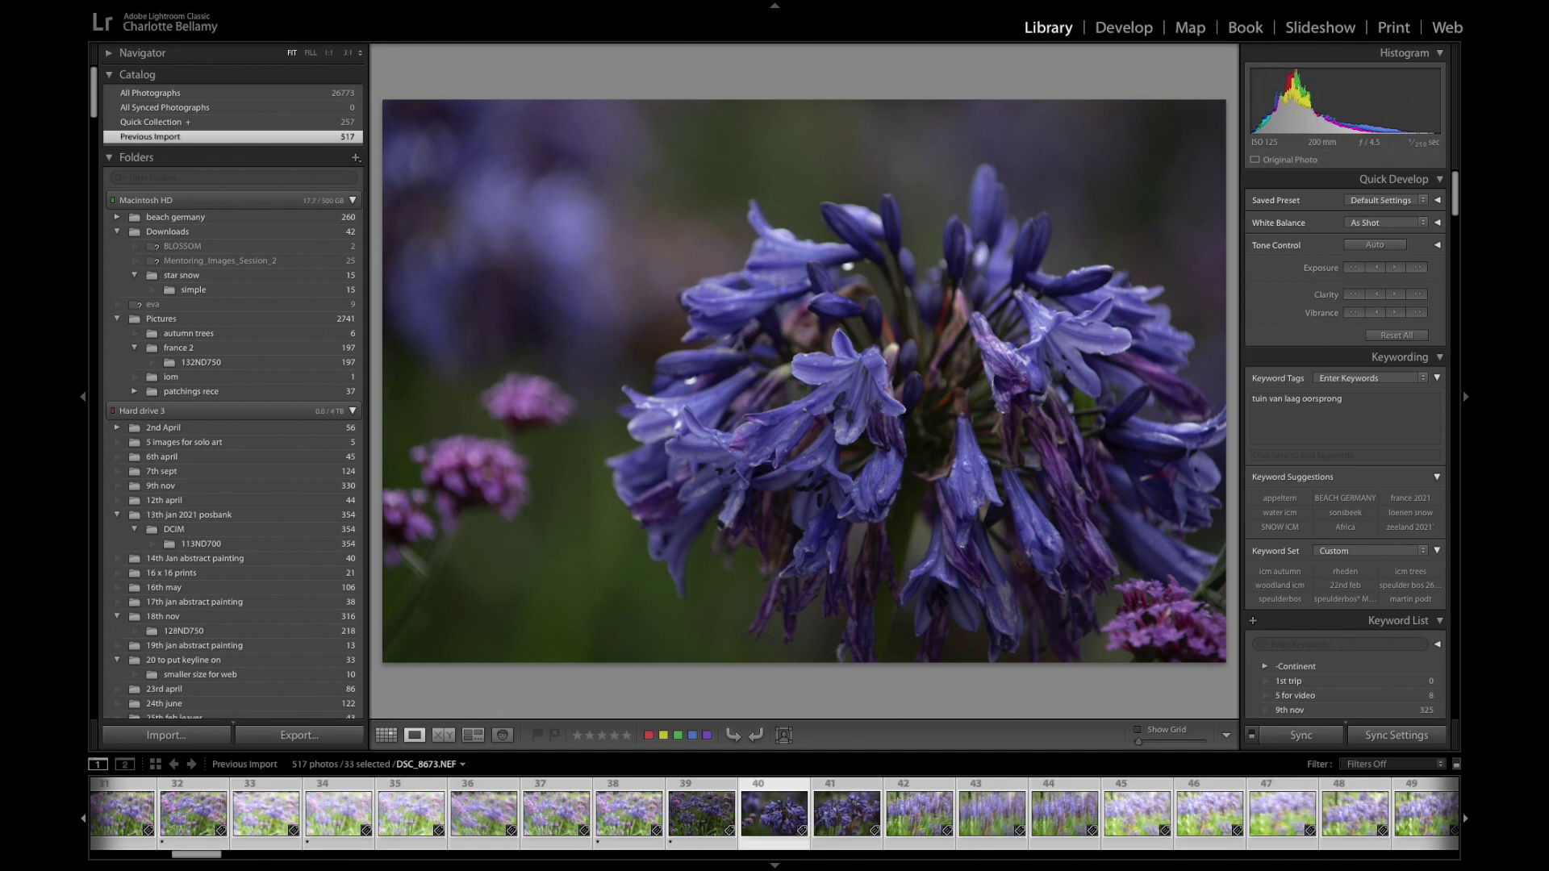
key(Right)
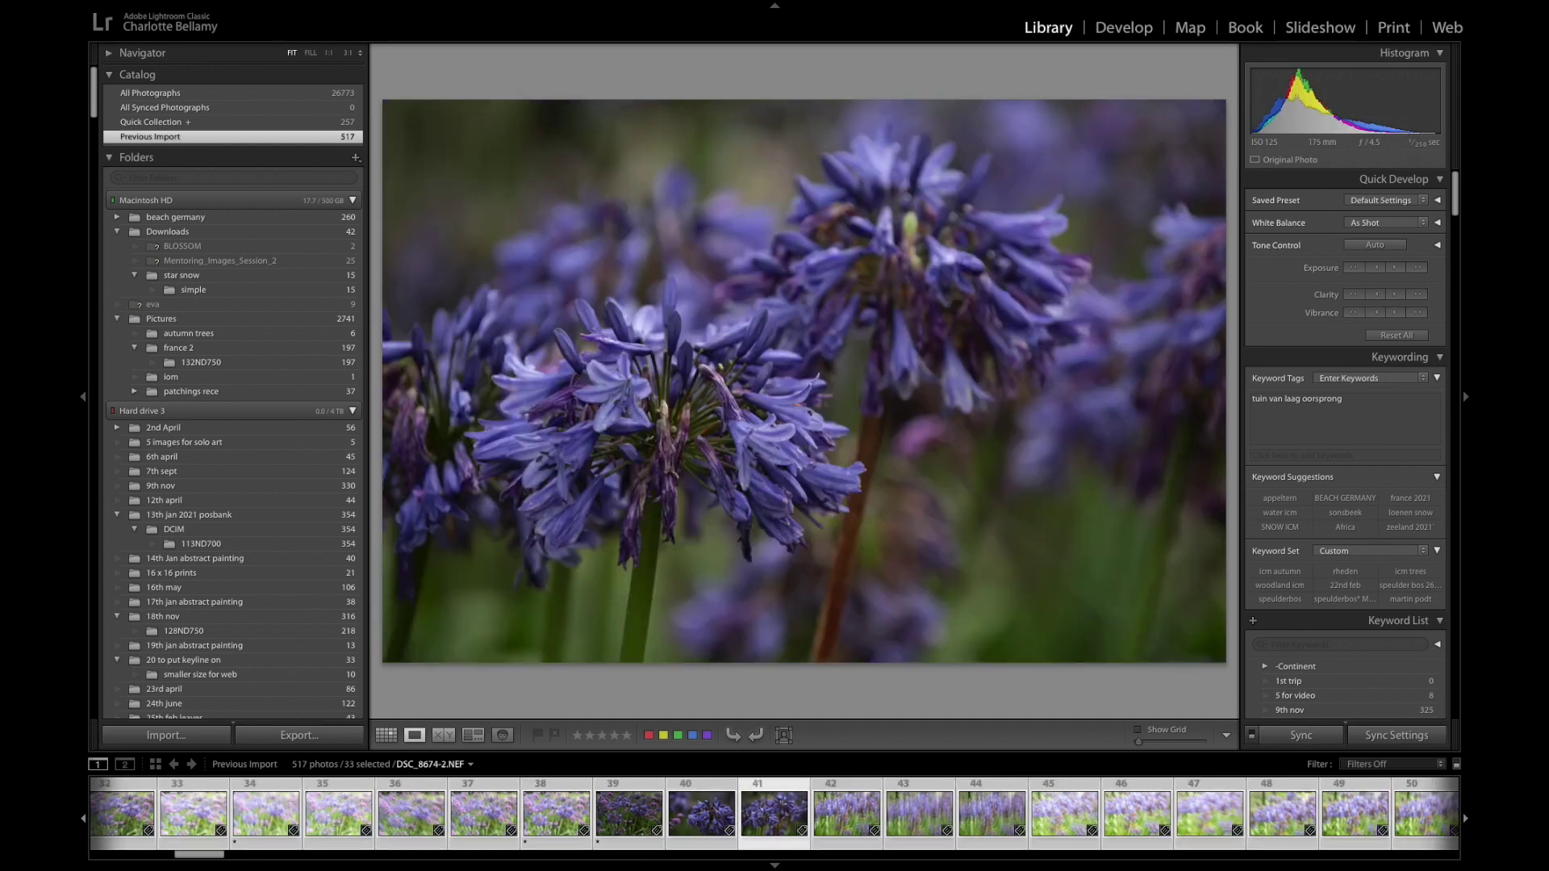
key(1)
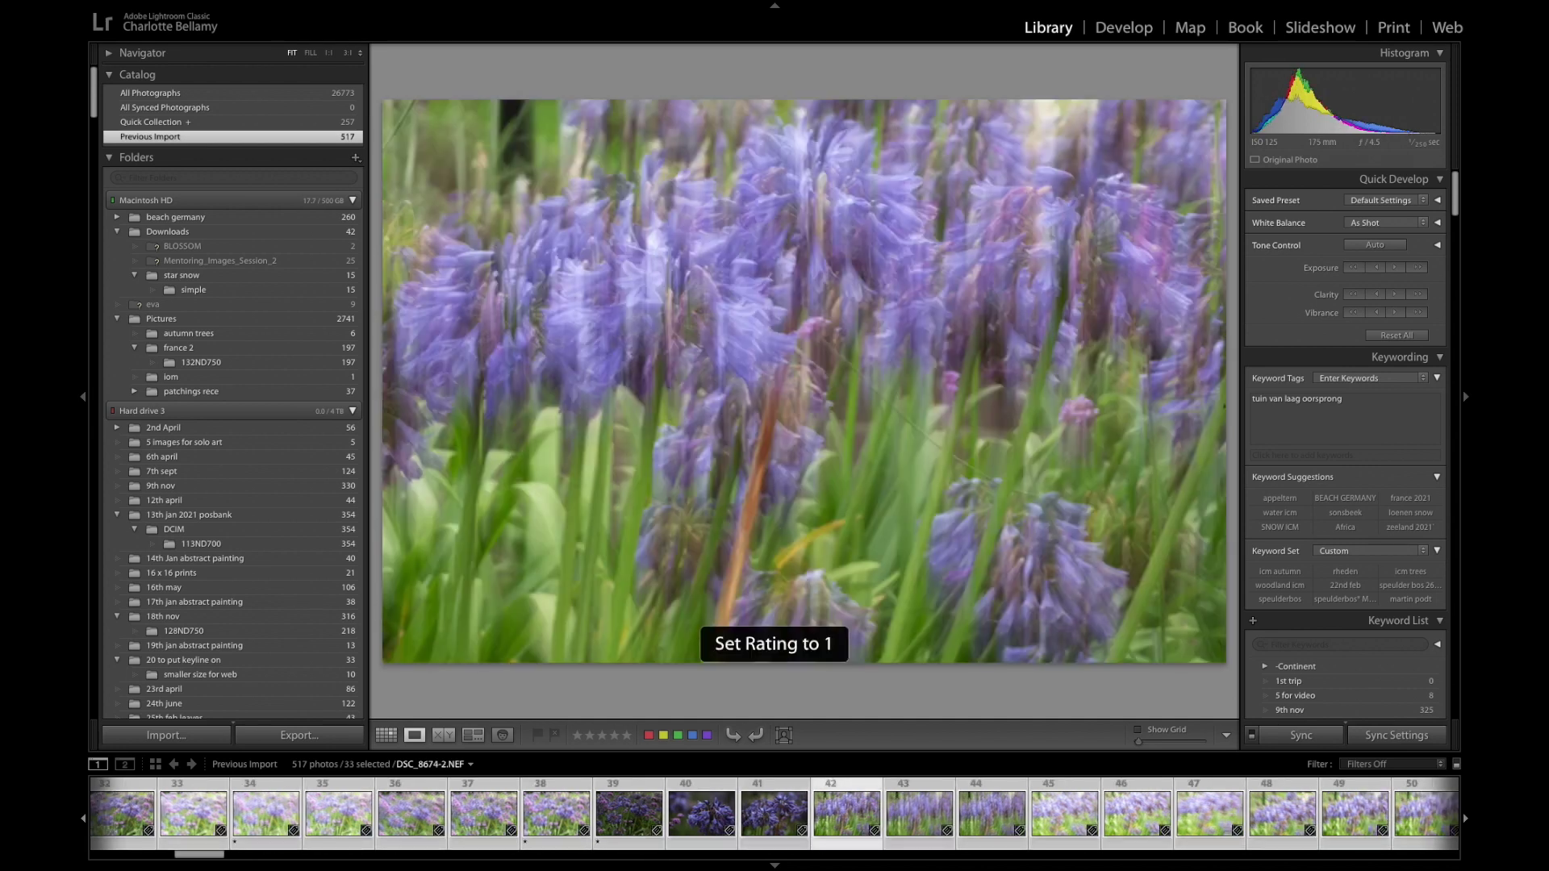
Compare the blurred frames DSC_8676.NEF and DSC_8677.NEF, and rate DSC_8678-2.NEF one star
key(Right)
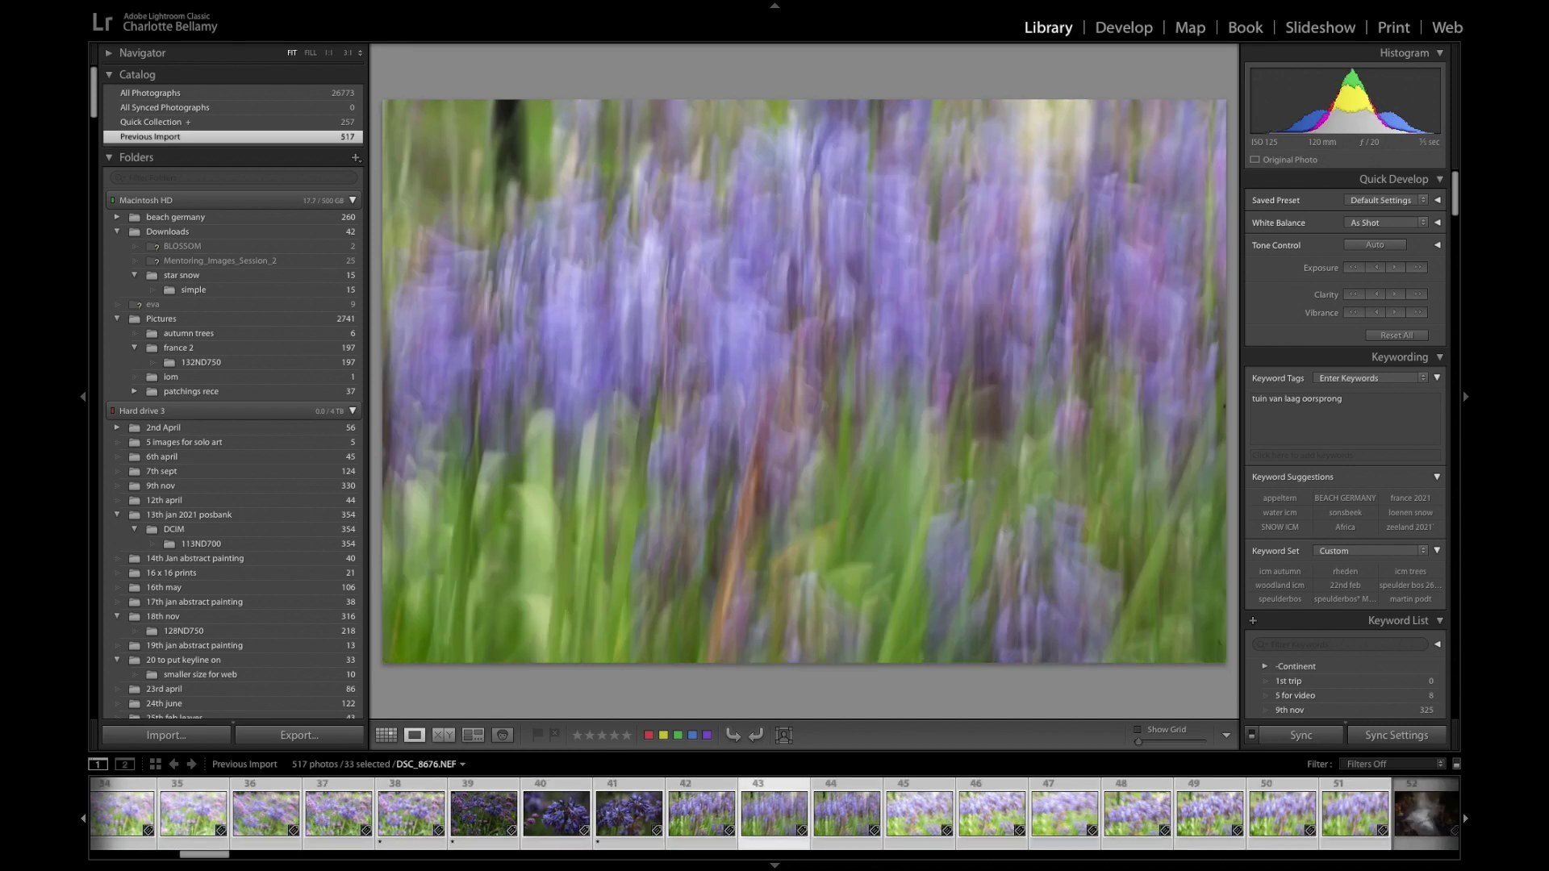
key(Right)
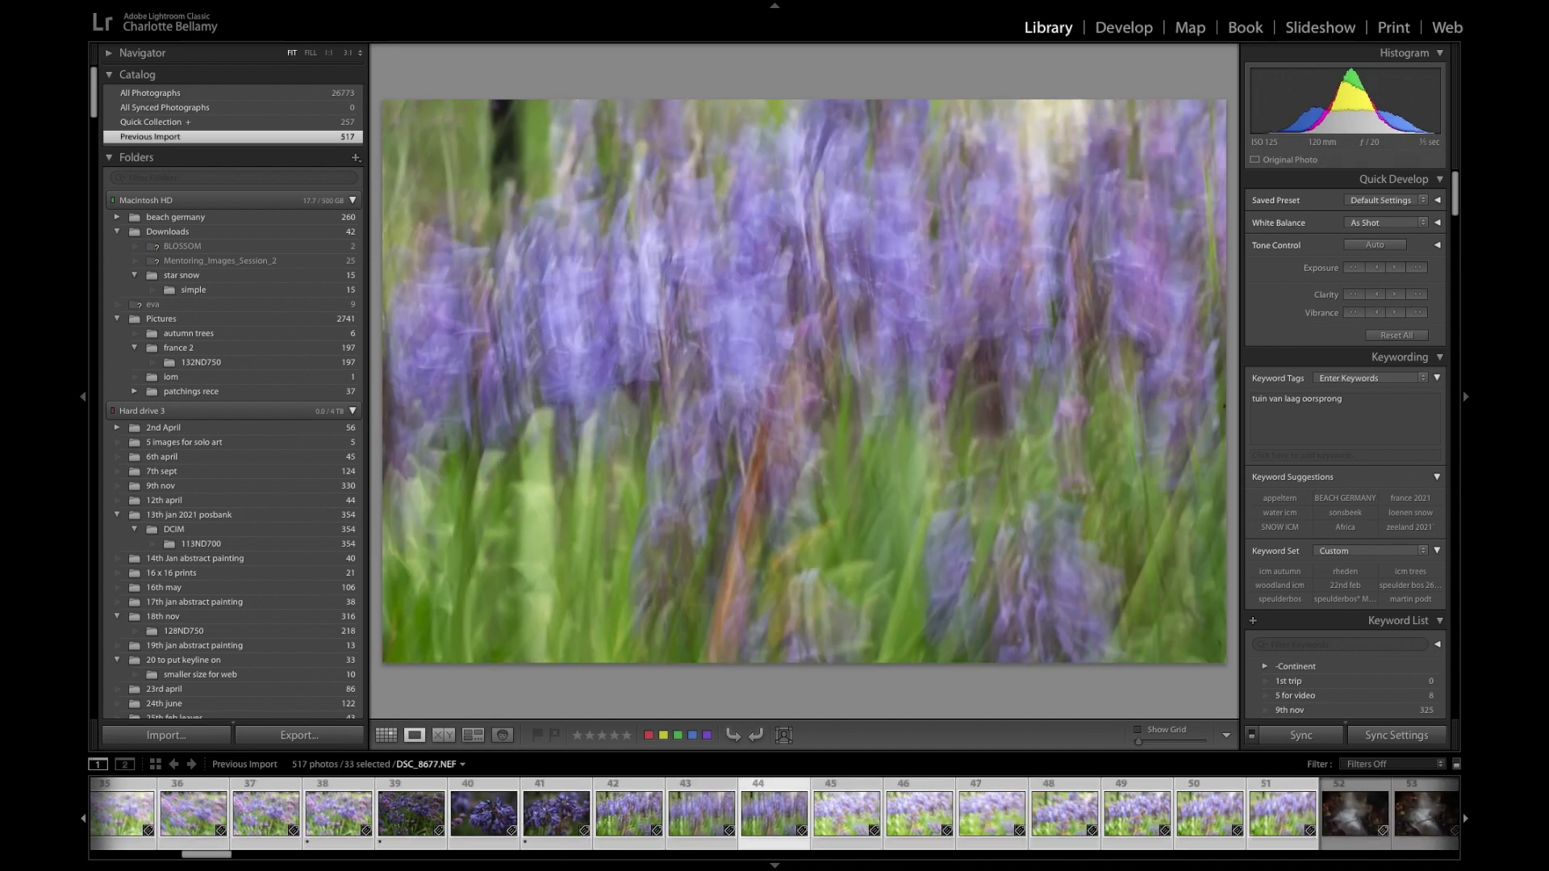
key(Left)
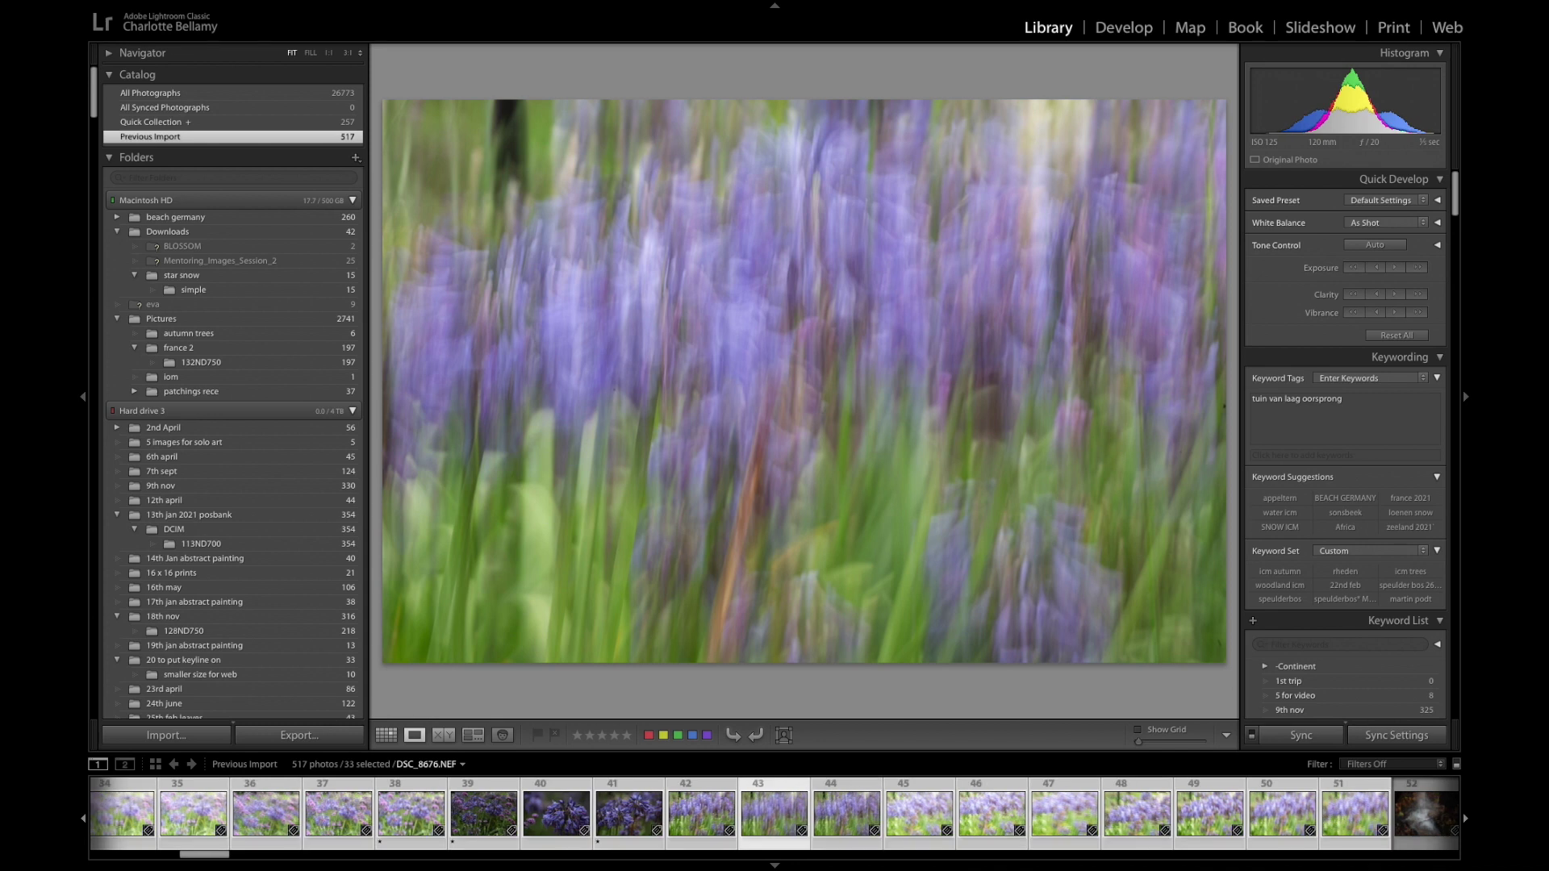
key(Right)
key(Right)
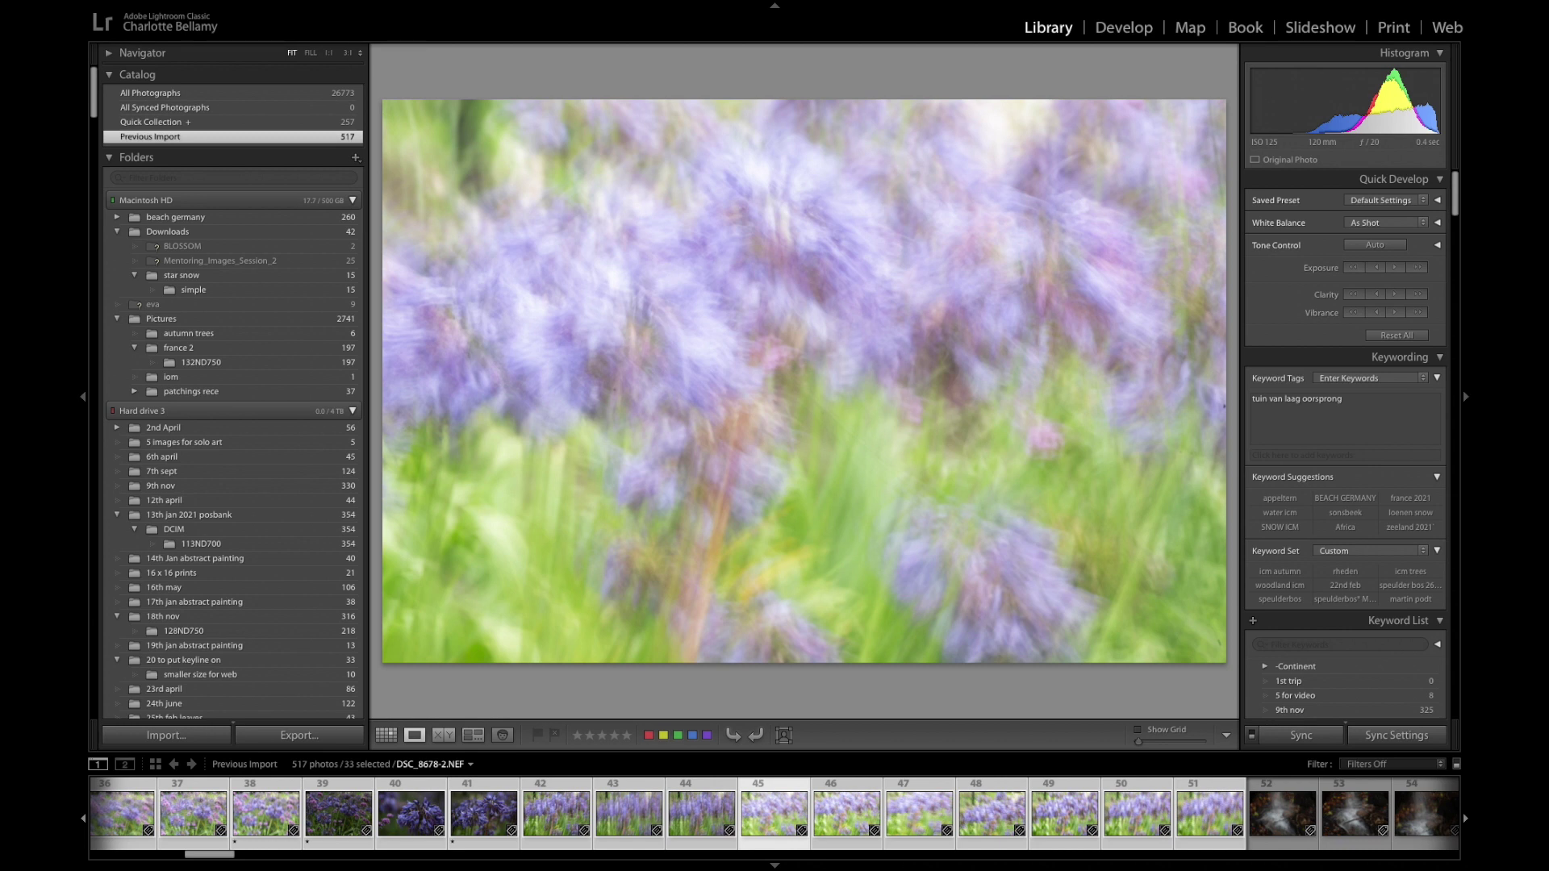
key(1)
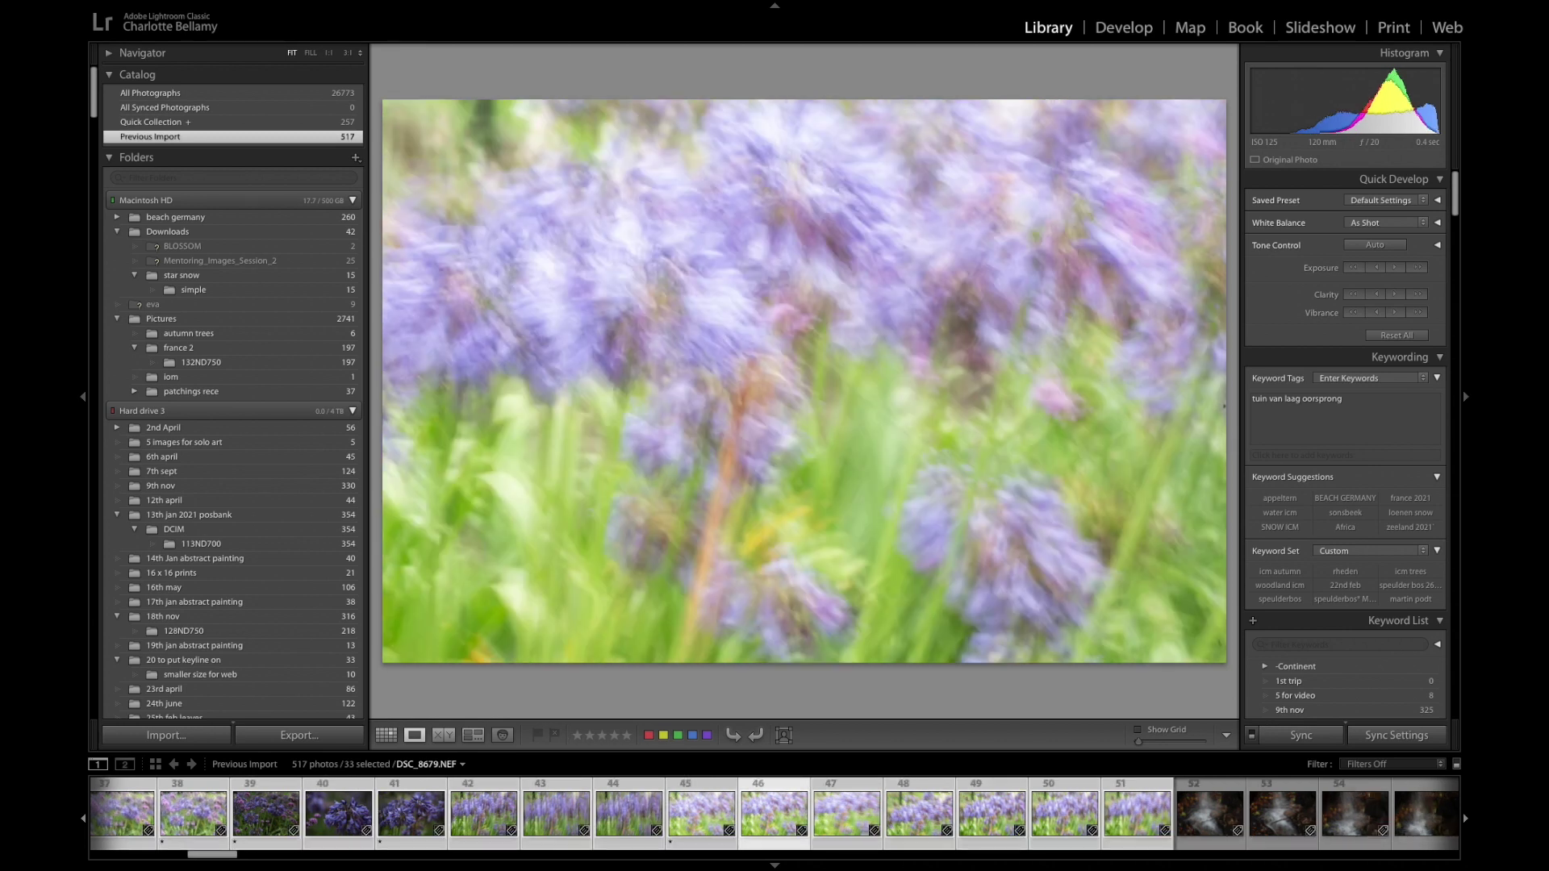
Compare the blurred frames DSC_8678-2.NEF to DSC_8682.NEF one after another and rate DSC_8683.NEF one star
key(Left)
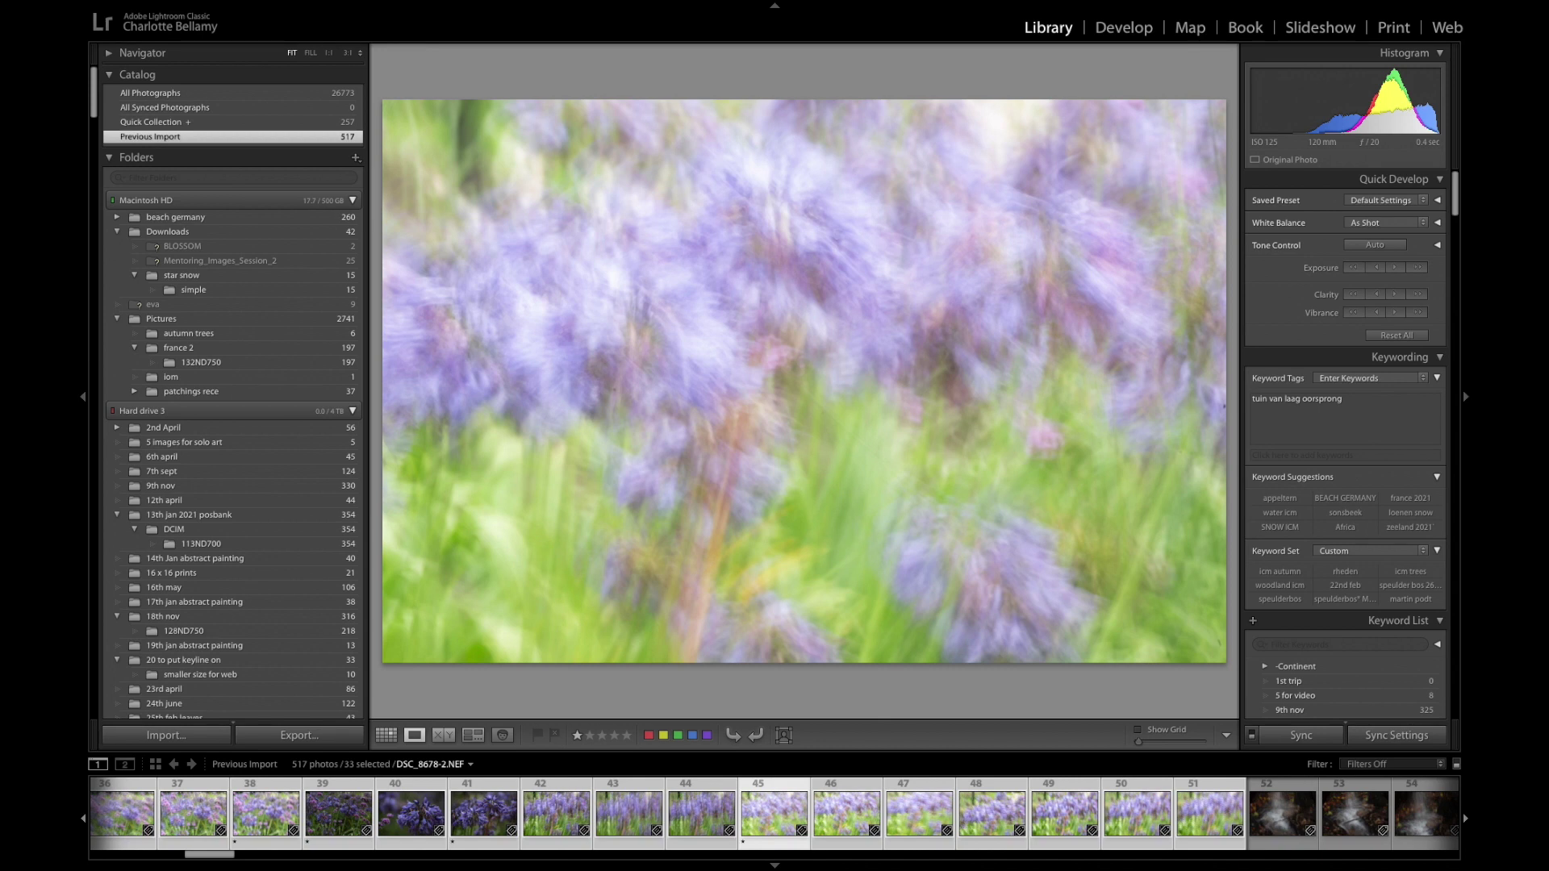
key(Right)
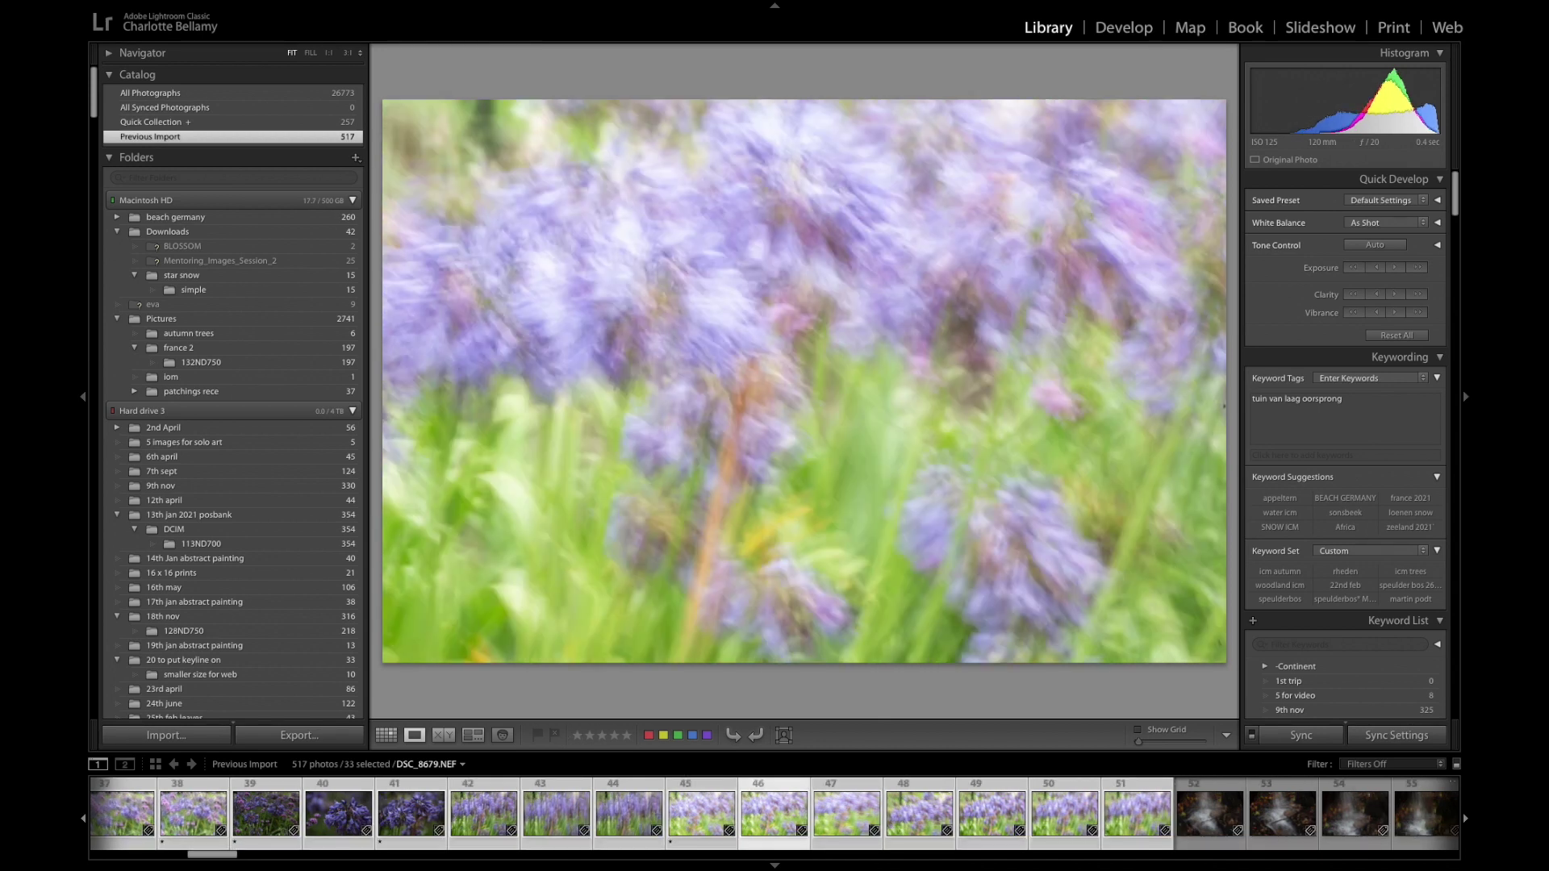
key(Right)
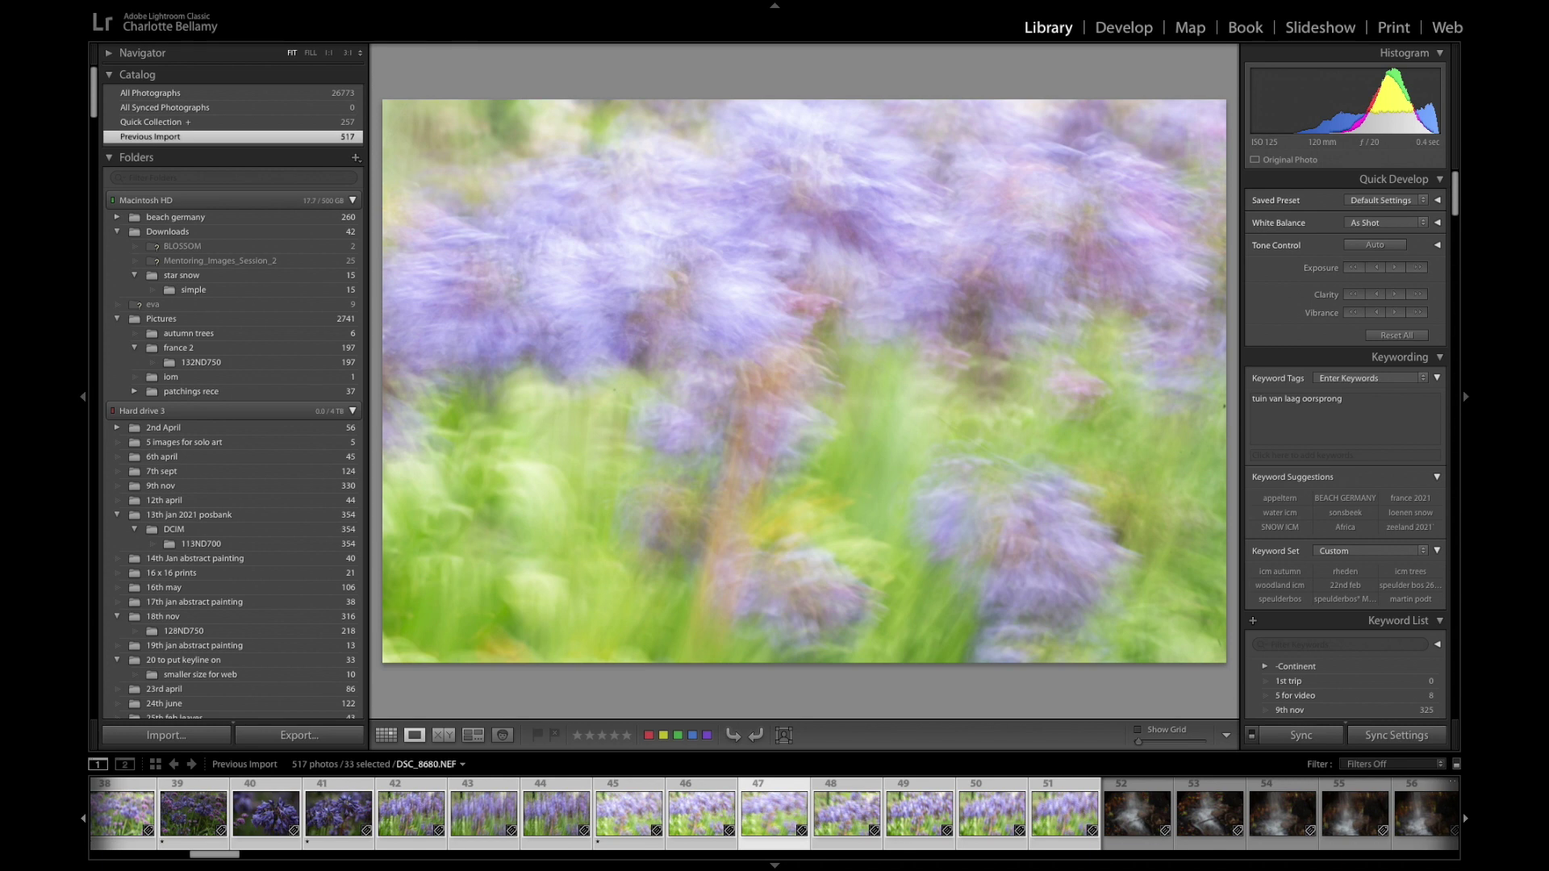
key(Right)
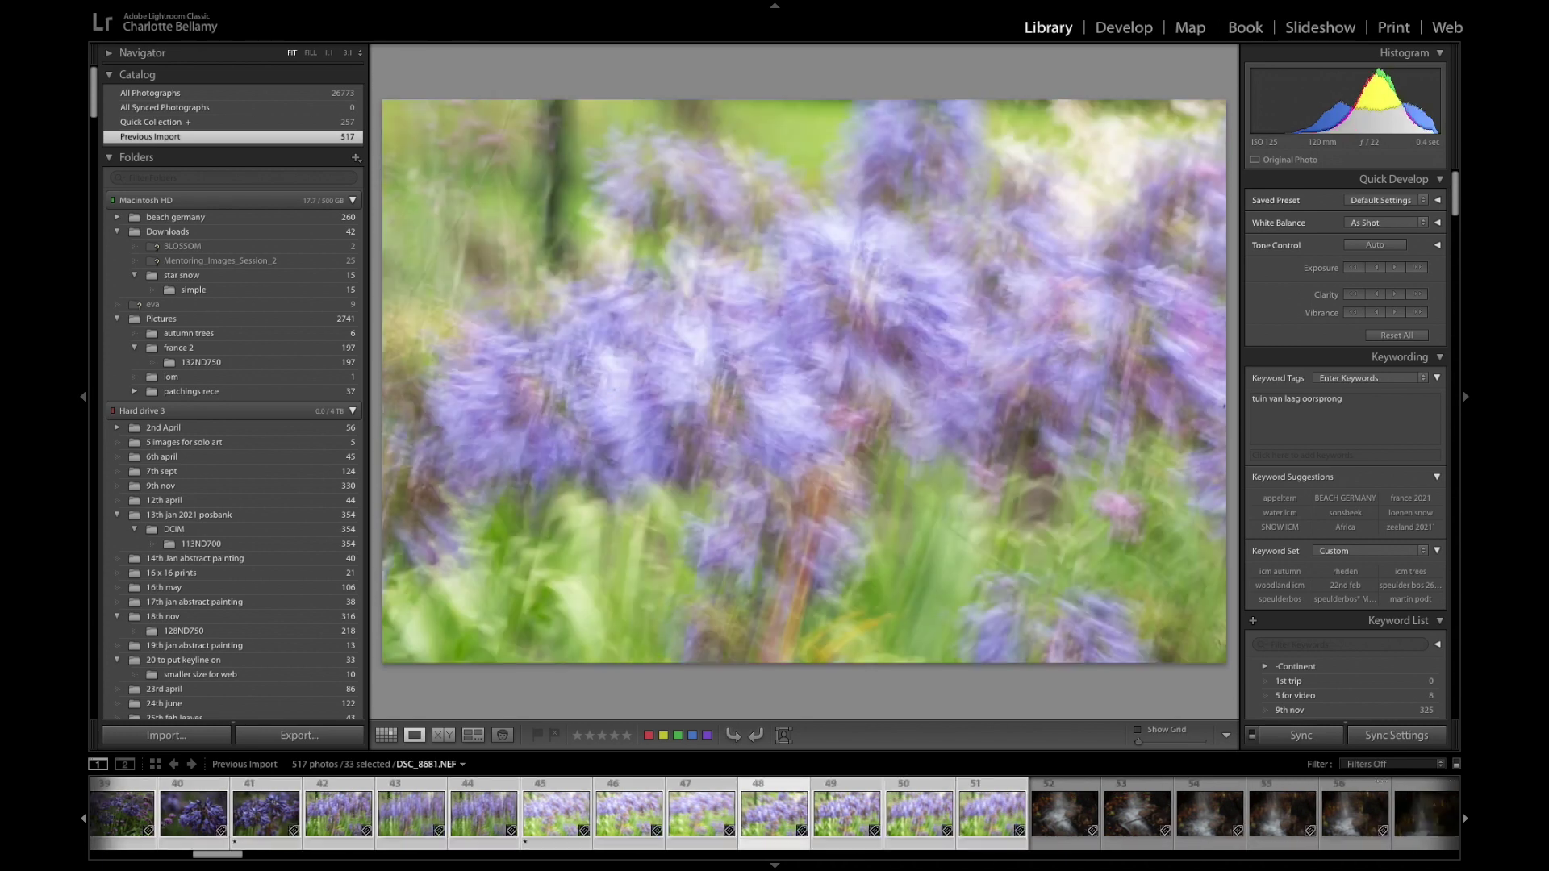
key(Right)
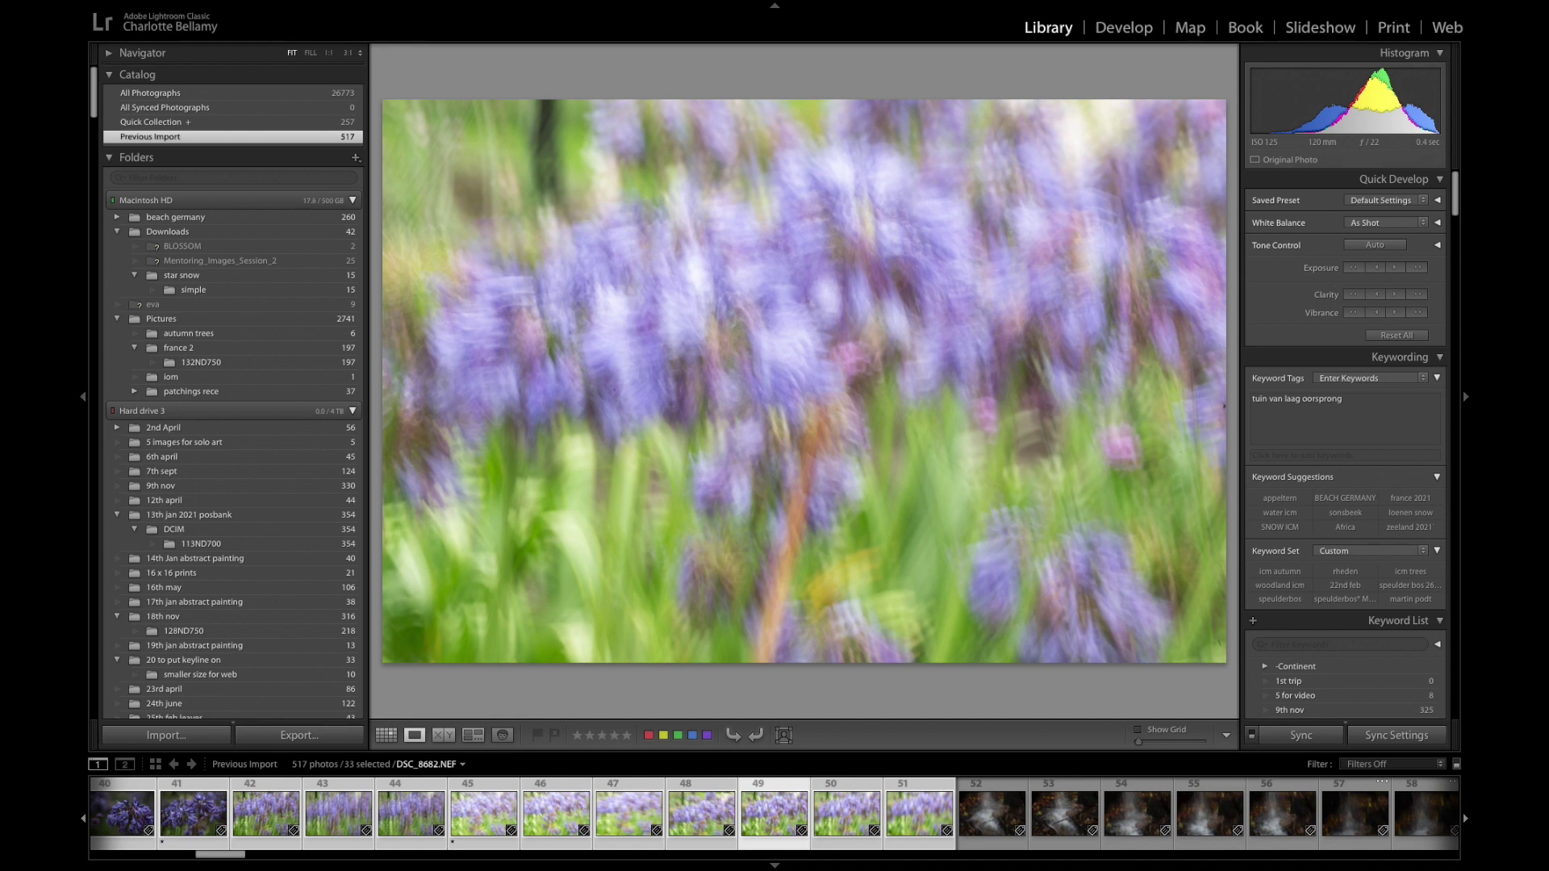
key(Right)
key(Right)
key(1)
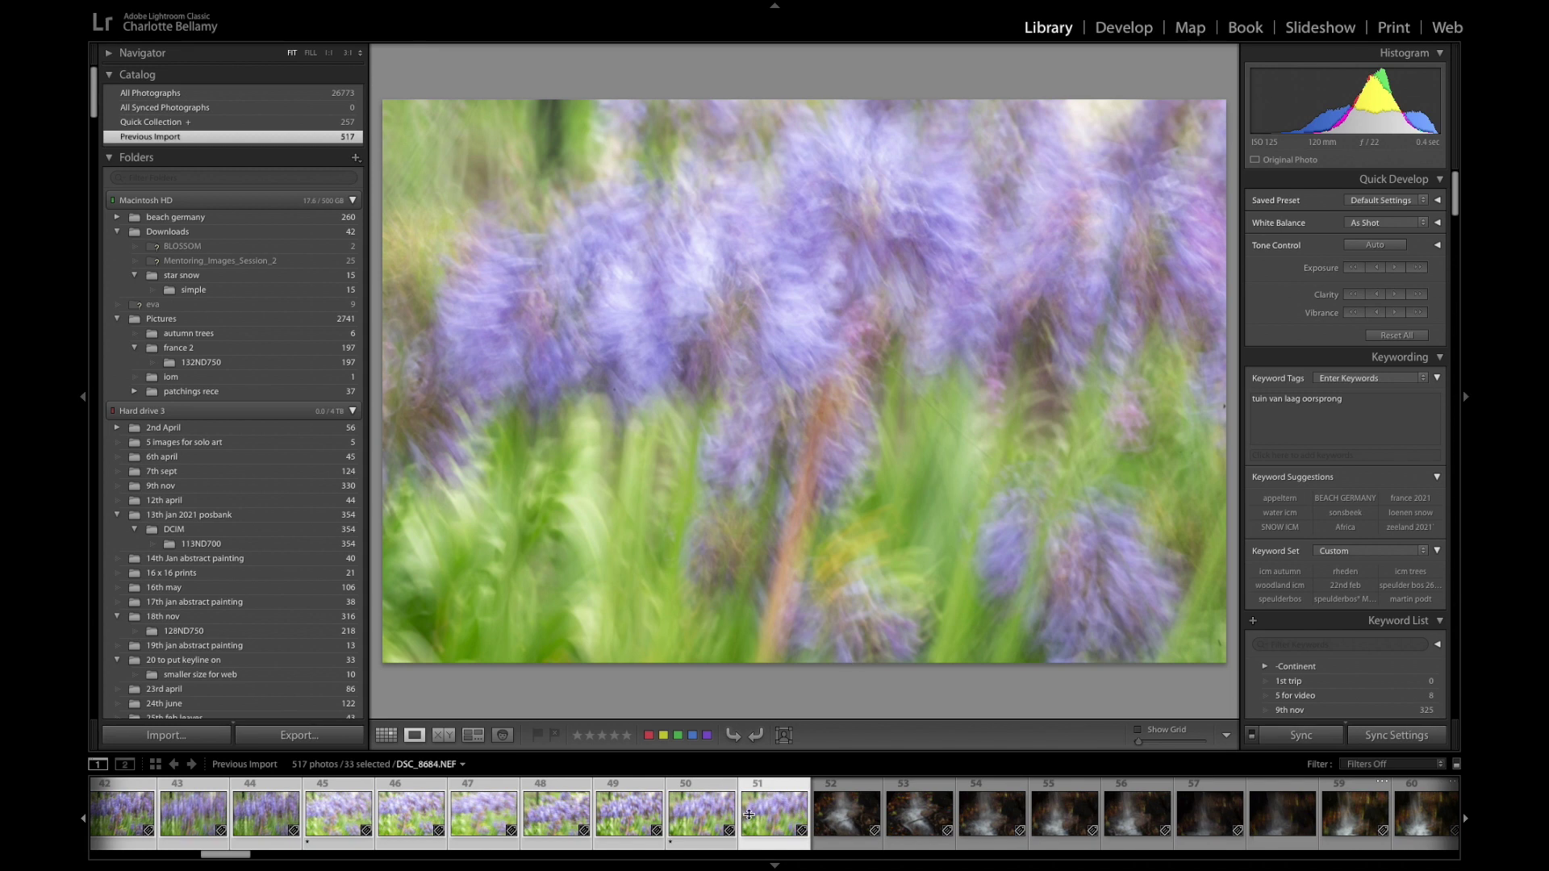
Survey the whole selection, return to the thumbnail grid, and remove unrated frames 22, 24 and 25 from the selection
click(473, 736)
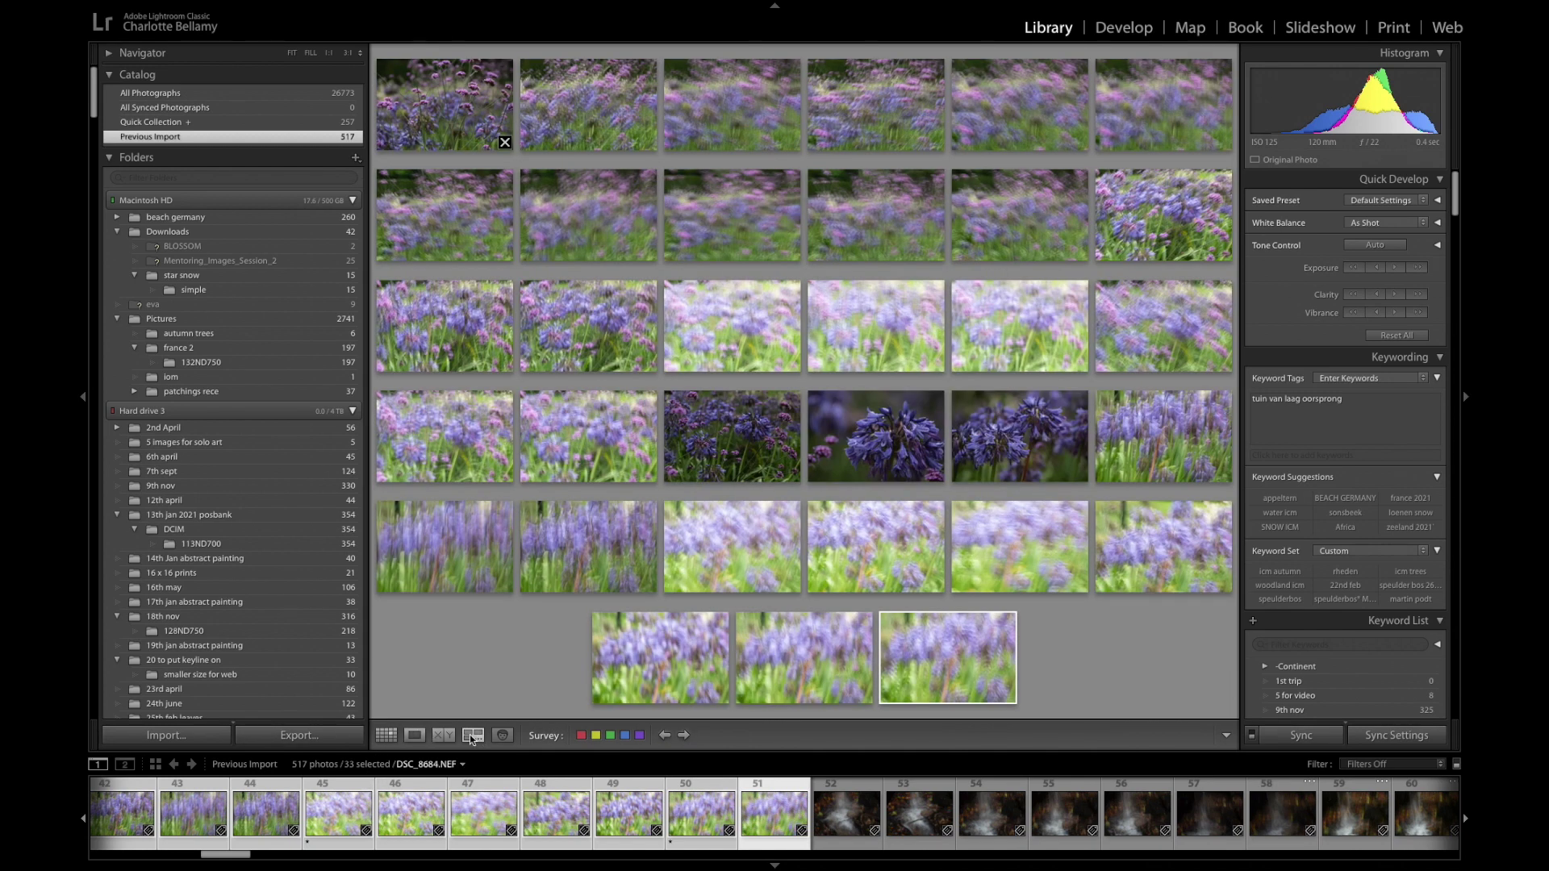
click(392, 739)
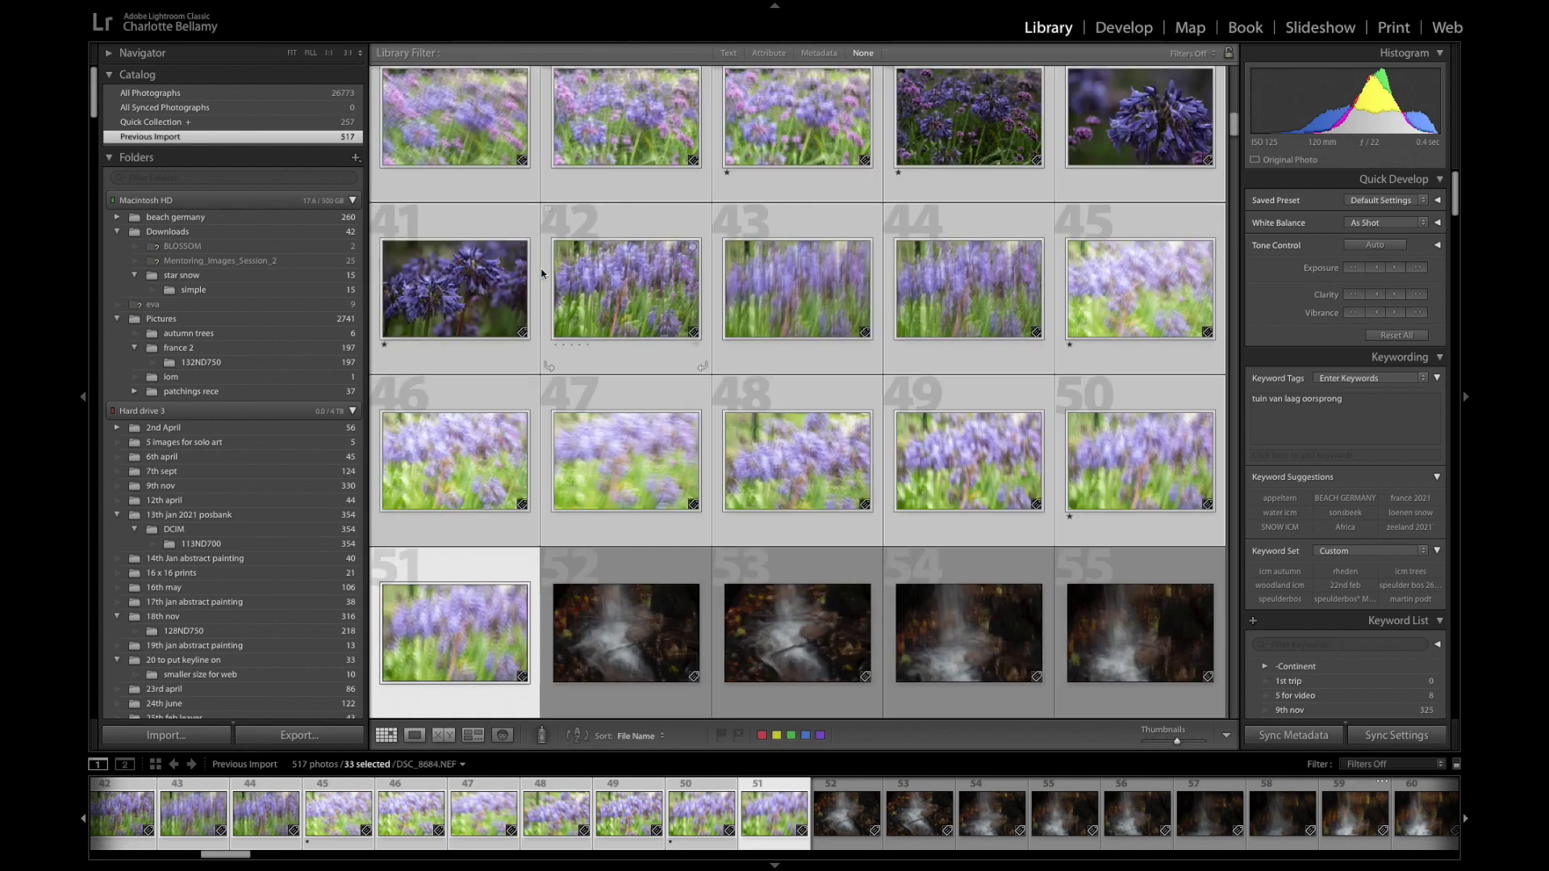
scroll(565, 280, up, 5)
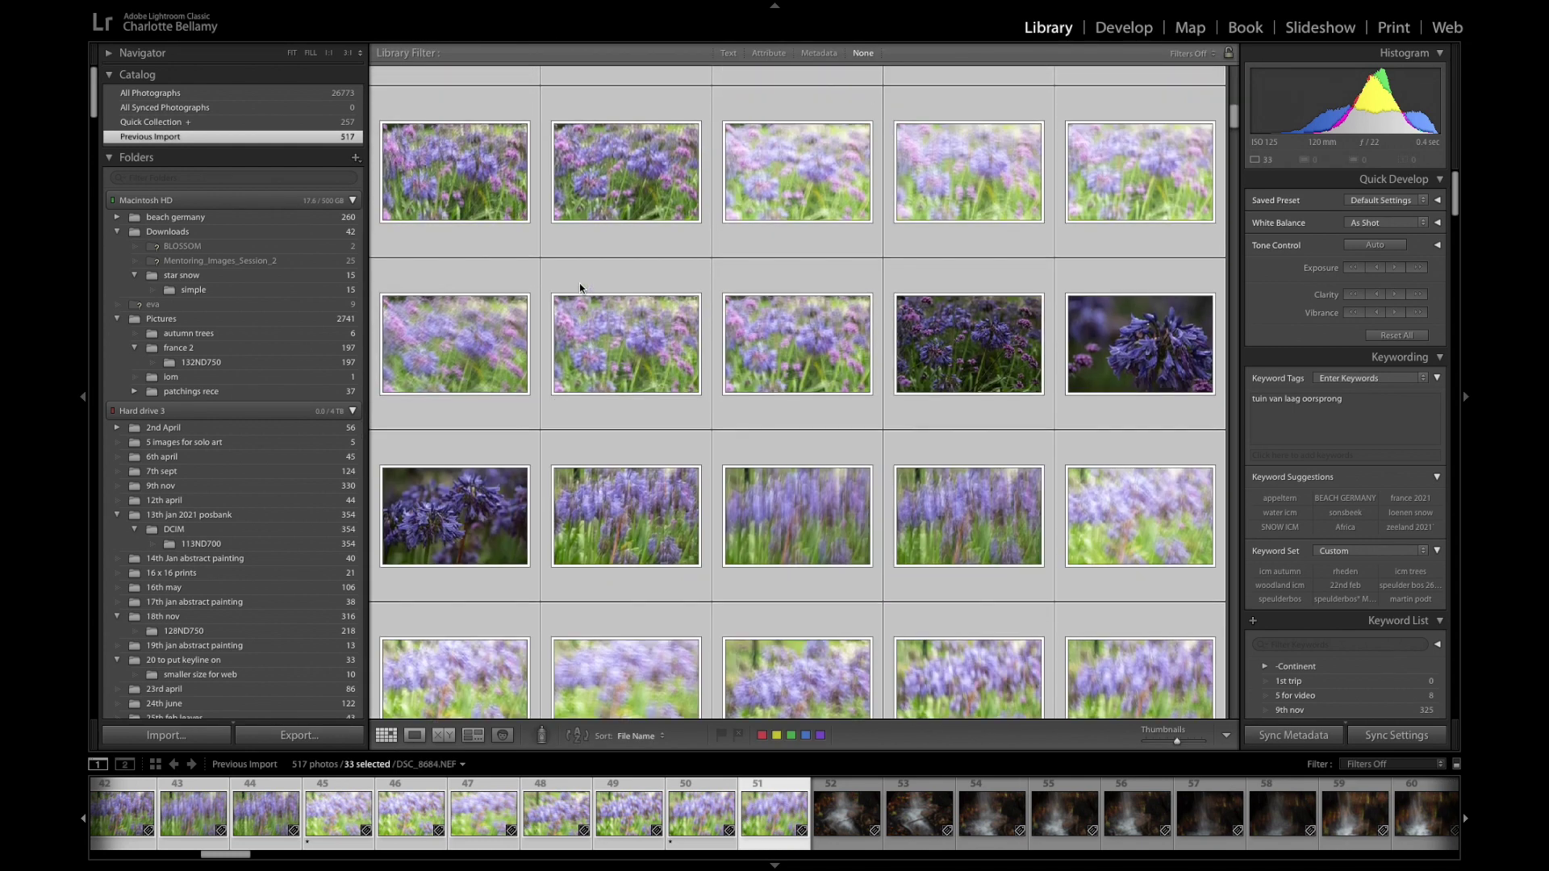
scroll(580, 288, up, 6)
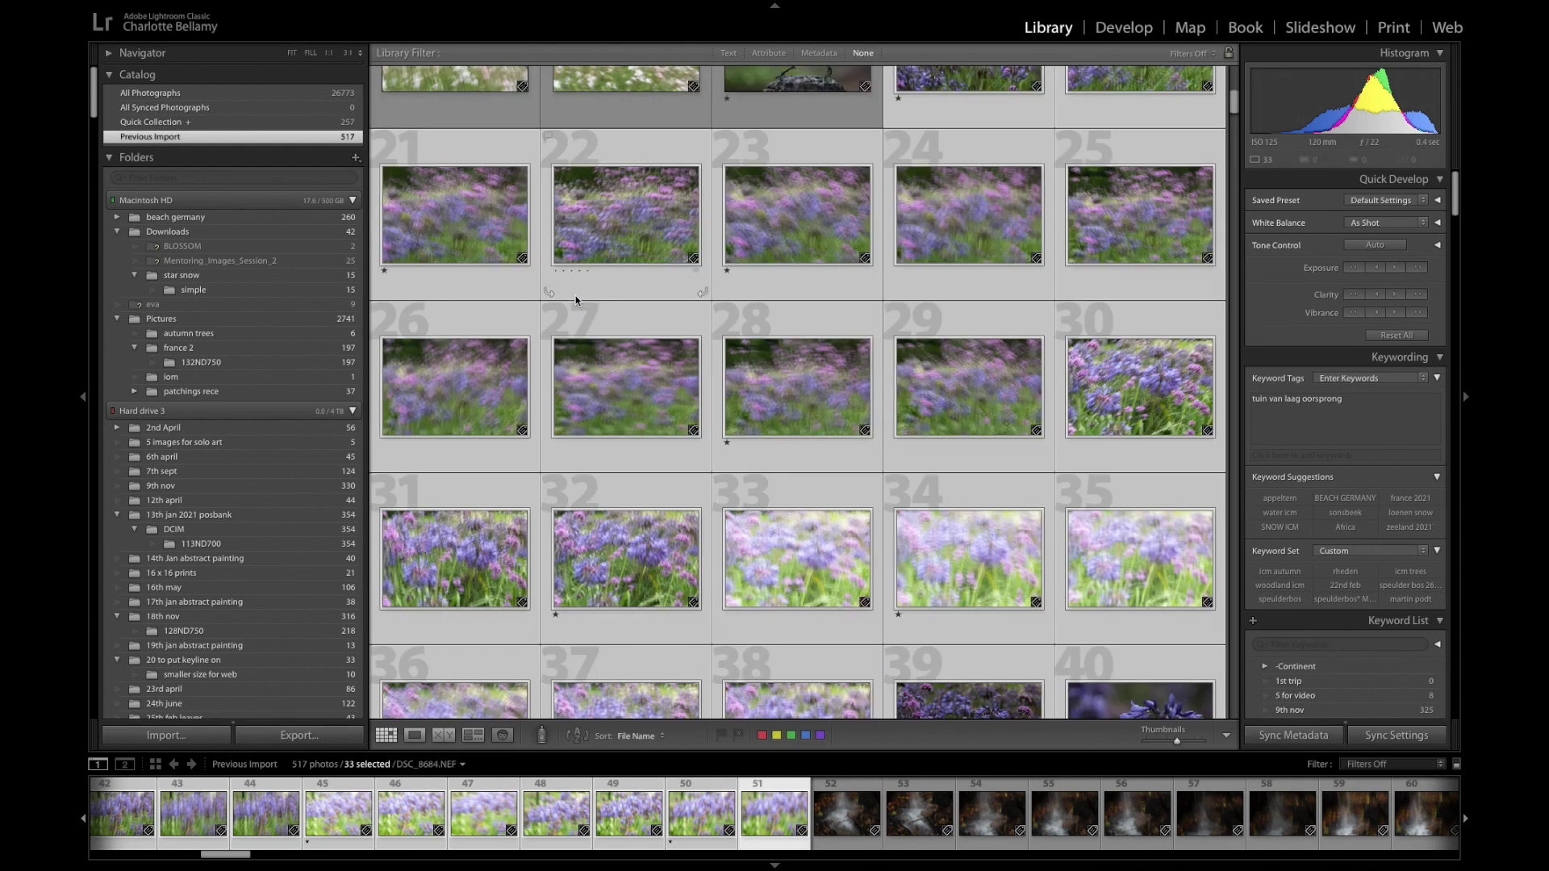
super+click(626, 246)
super+click(961, 213)
super+click(1112, 218)
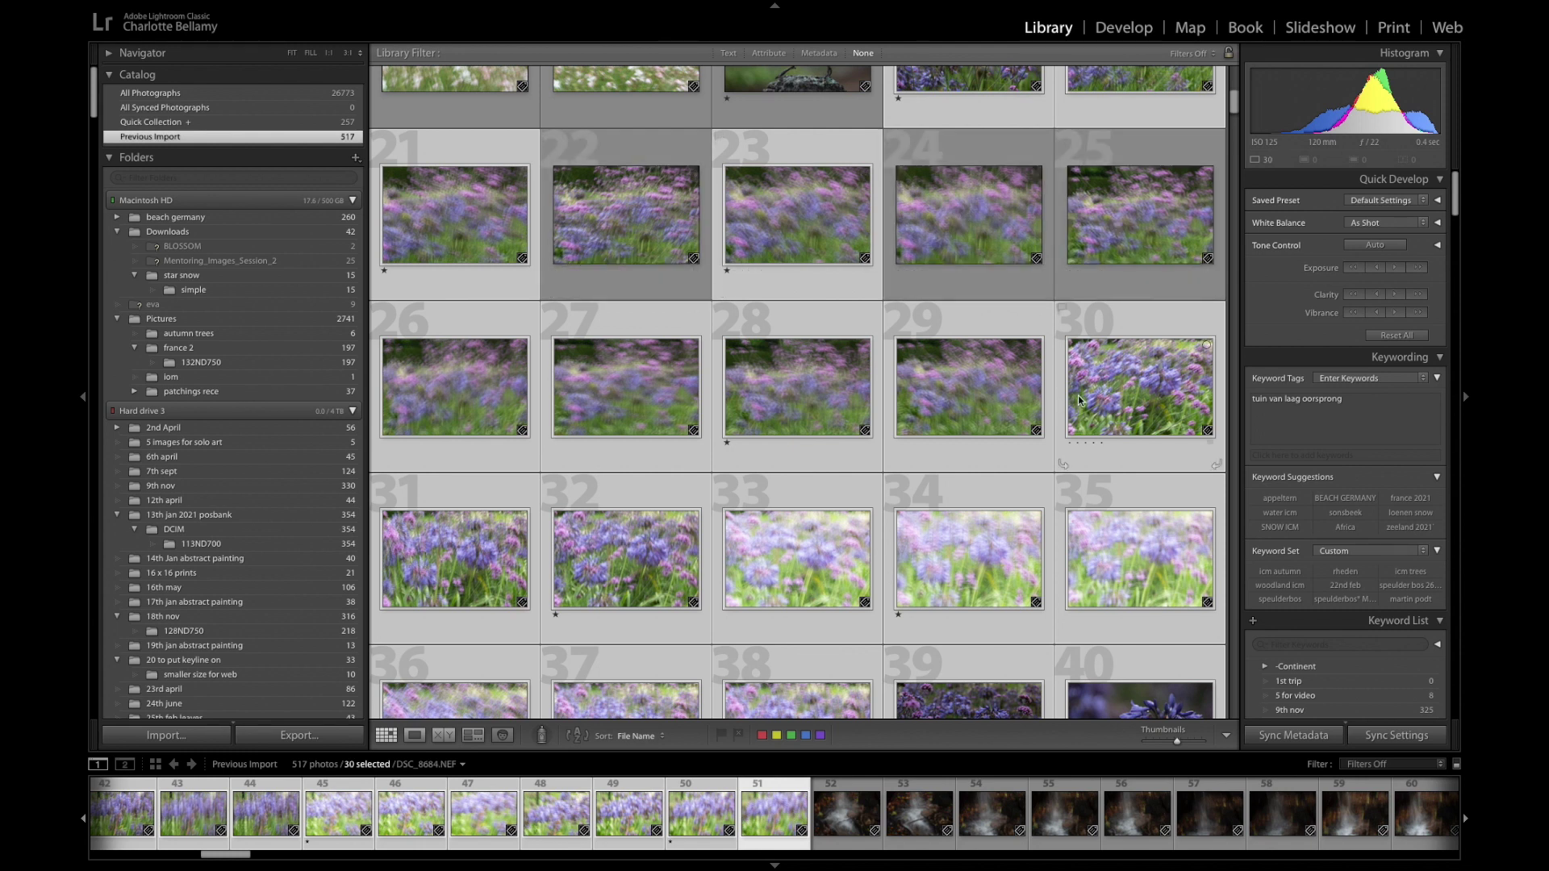
Remove unrated frames 26, 27, 29, 30, 31, 33 and 35 from the selection
super+click(1078, 401)
super+click(933, 410)
super+click(629, 403)
super+click(471, 422)
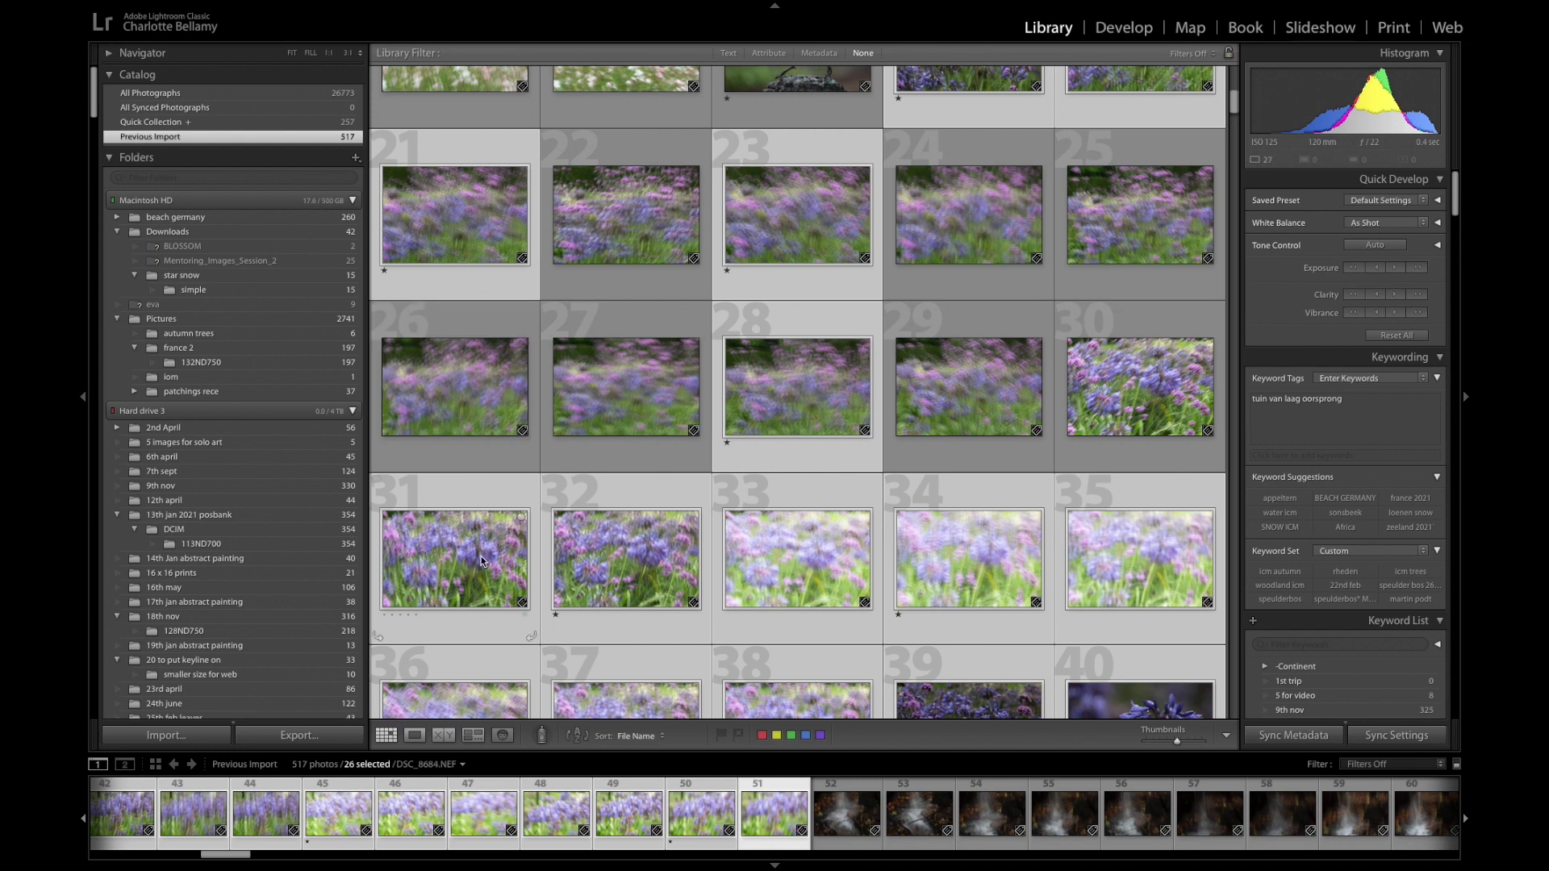
super+click(482, 540)
super+click(781, 580)
super+click(1065, 584)
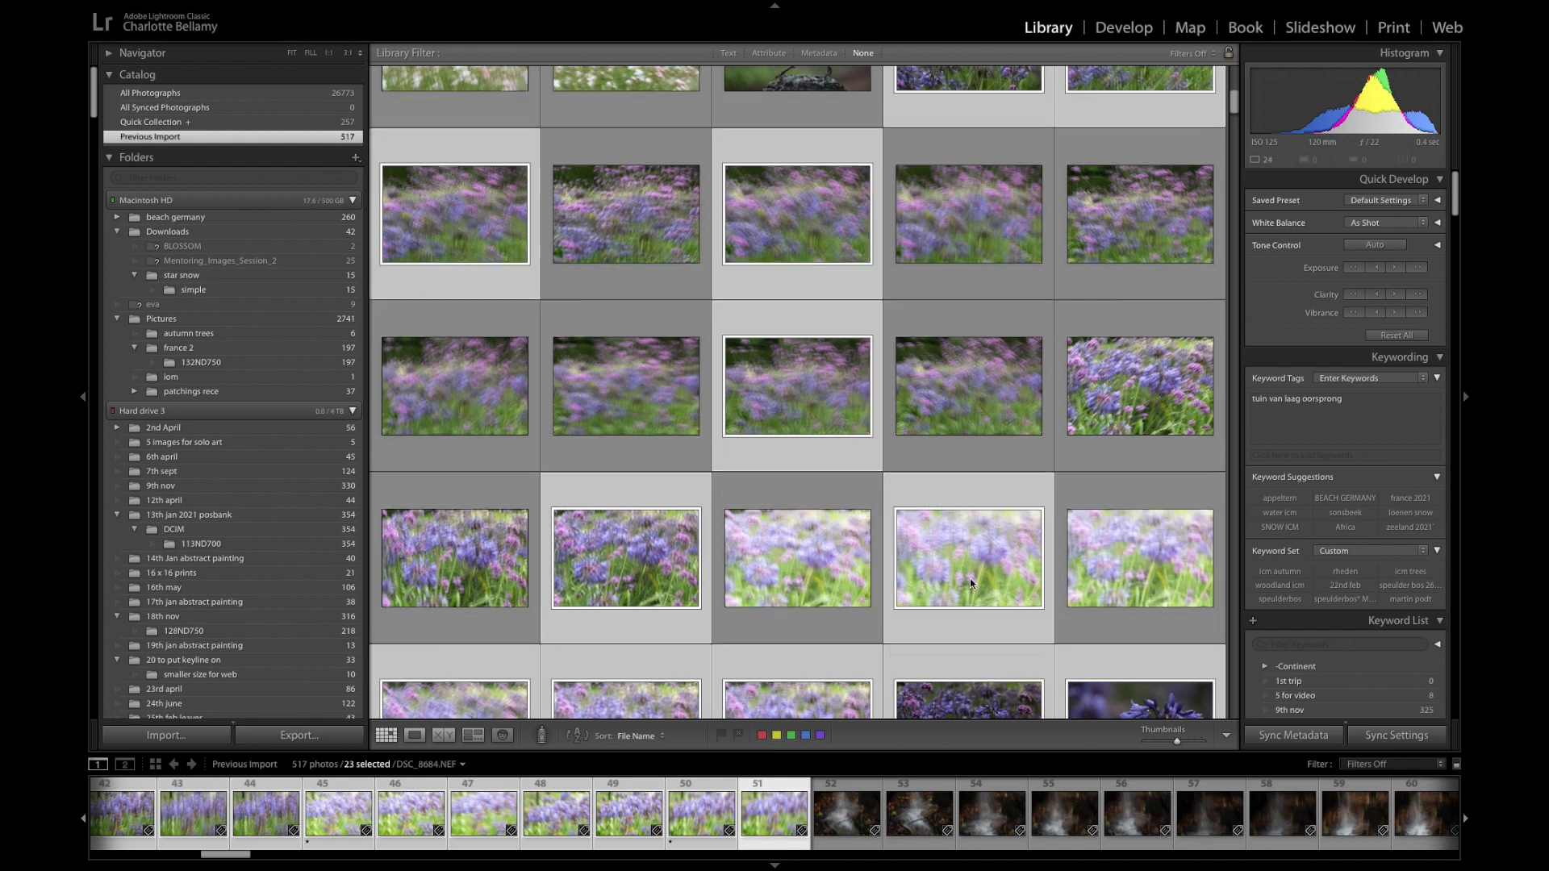
Remove unrated frames 36, 37, 40, 42, 43 and 44 from the selection
scroll(970, 581, down, 5)
super+click(1081, 440)
super+click(637, 436)
super+click(481, 399)
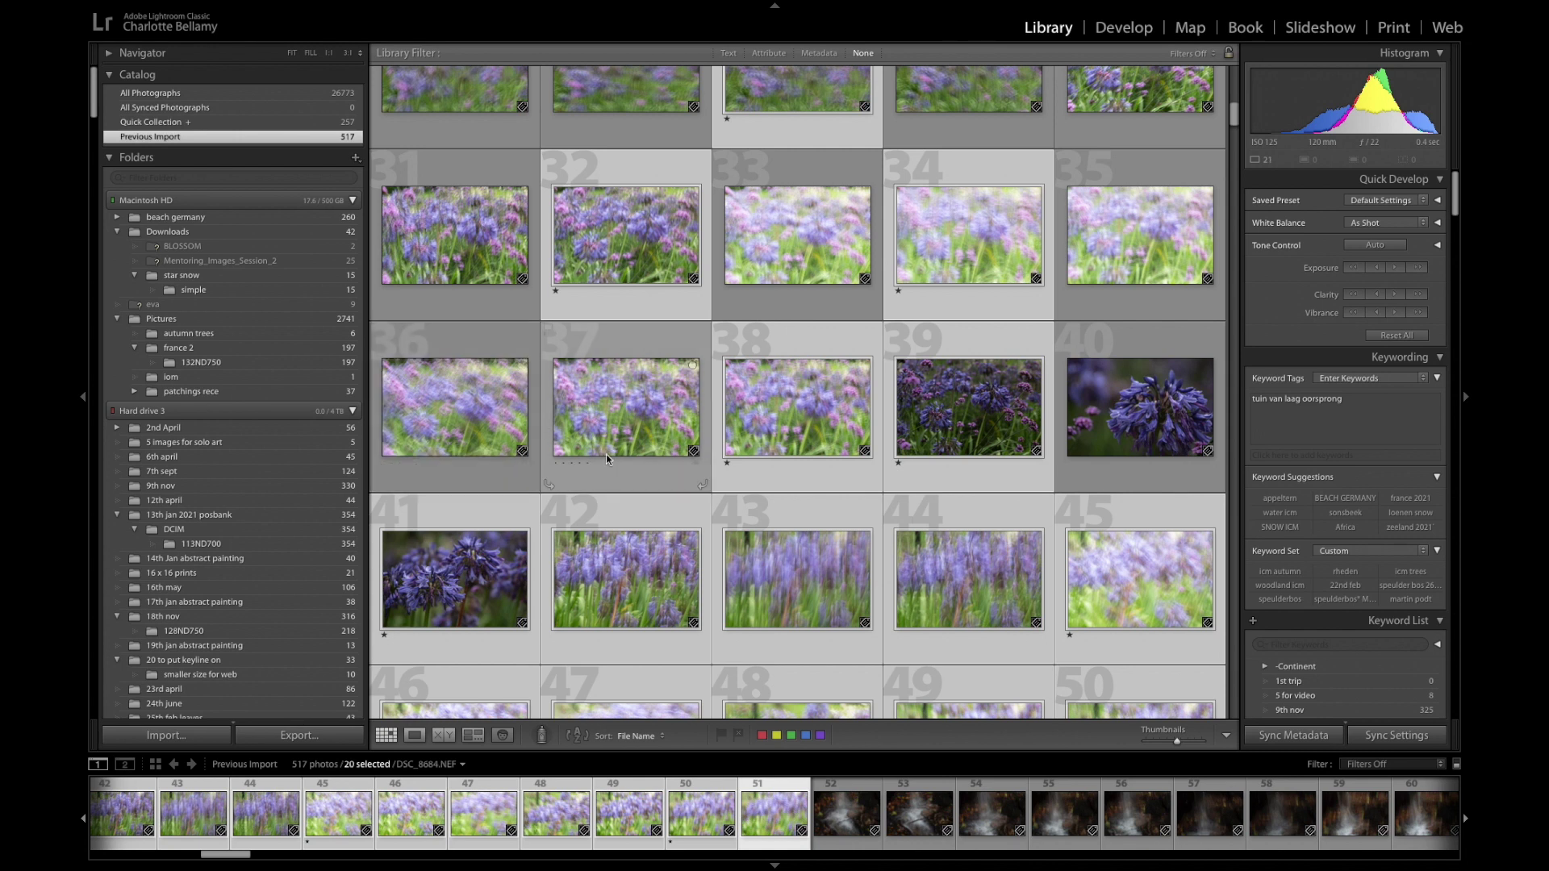
scroll(607, 454, down, 2)
super+click(662, 469)
super+click(807, 476)
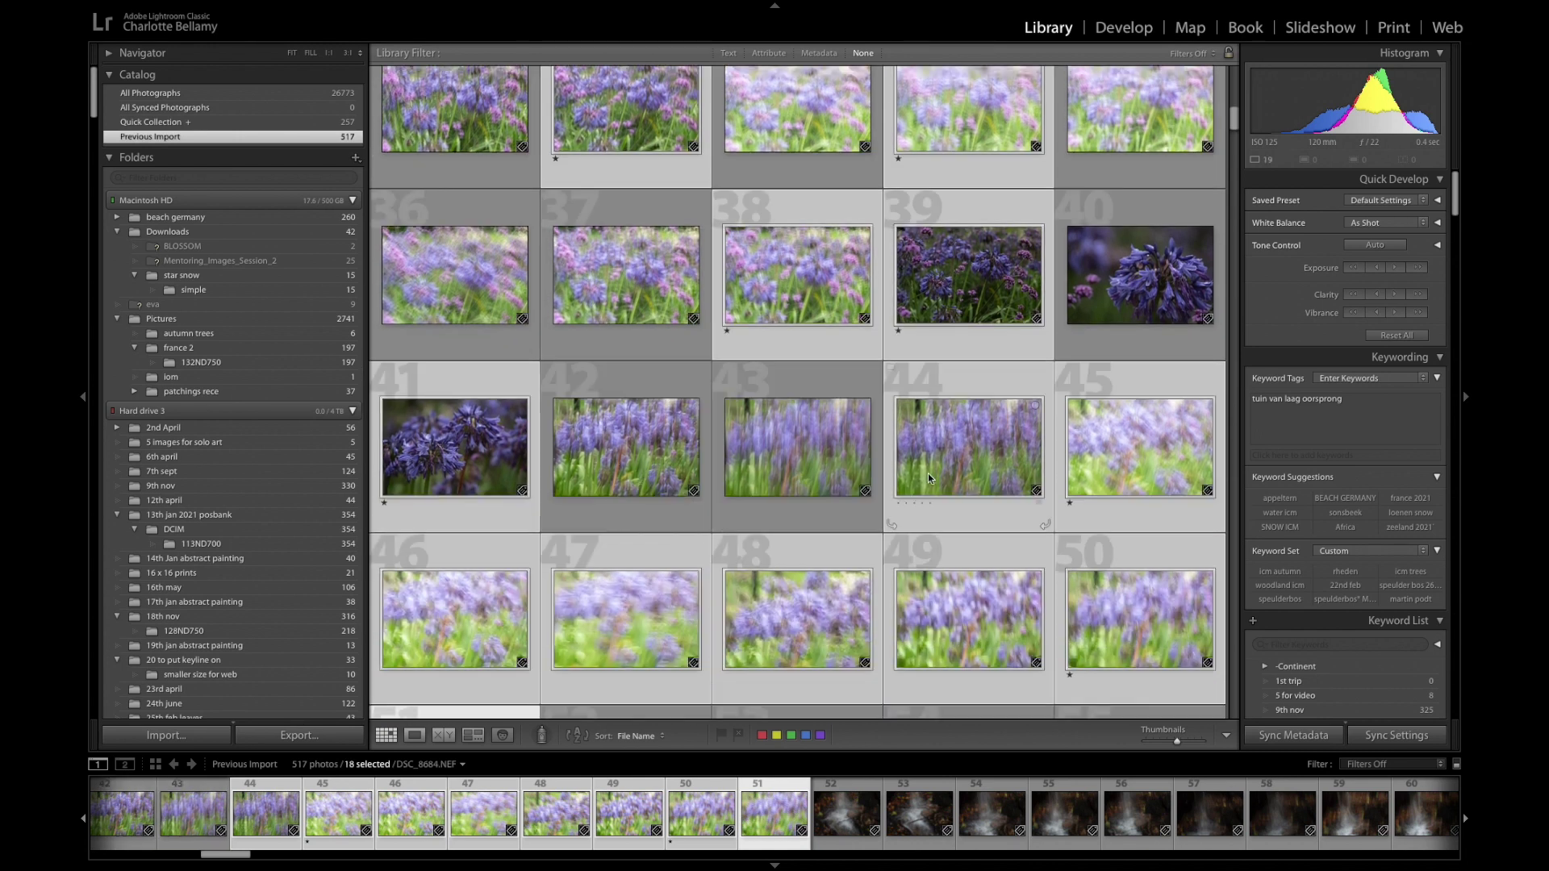
super+click(926, 479)
Remove unrated frames 46 to 49 and 51 from the selection and show the remaining photos together in Survey view
scroll(927, 480, down, 2)
super+click(923, 484)
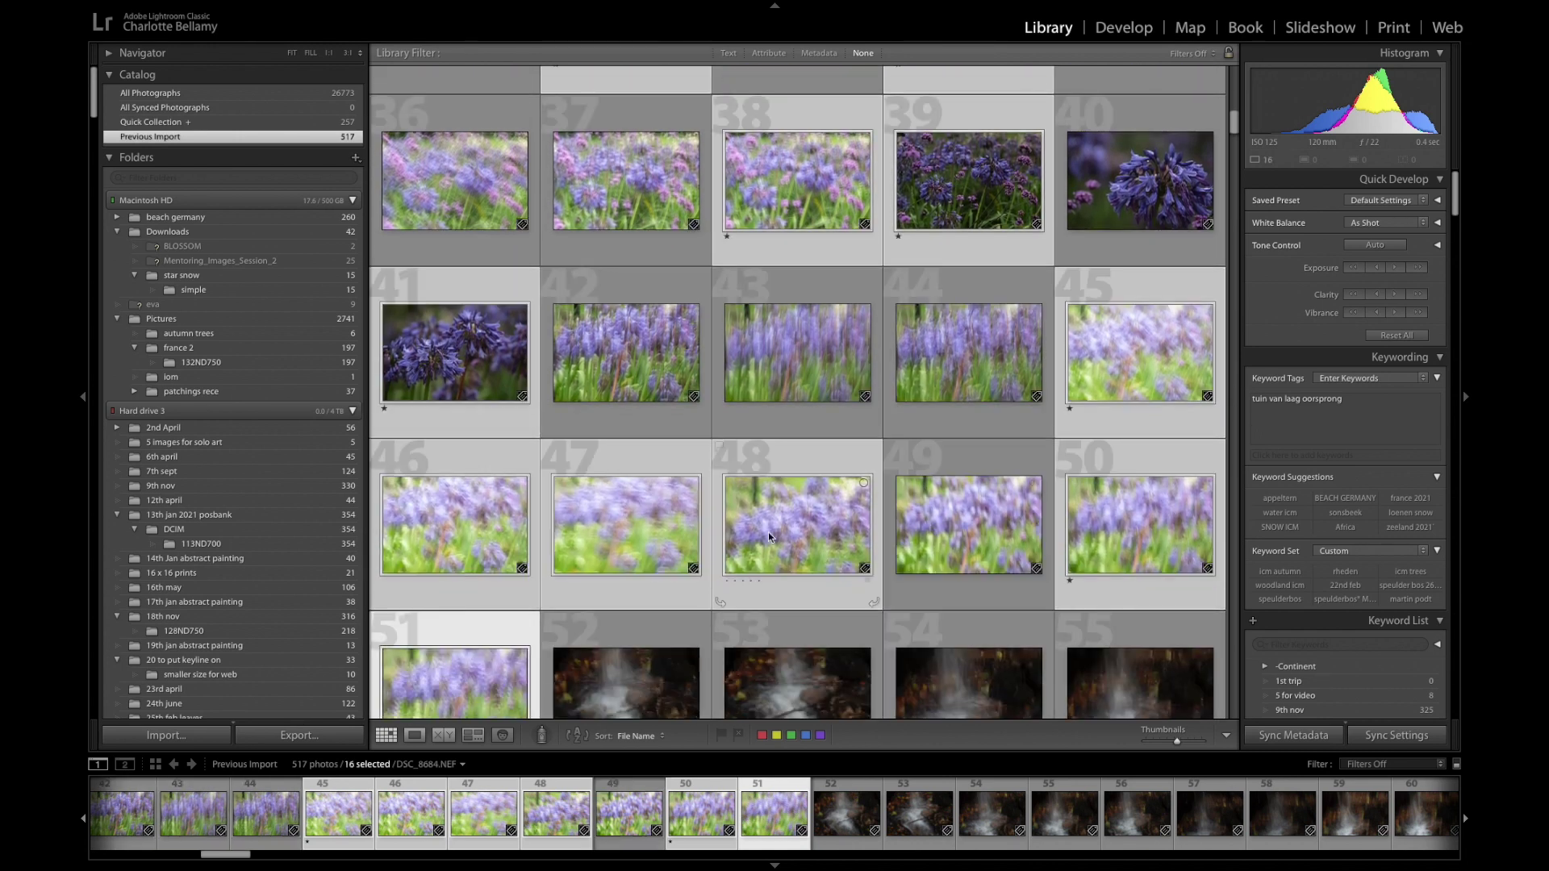
super+click(768, 531)
super+click(651, 533)
super+click(491, 536)
scroll(571, 522, down, 1)
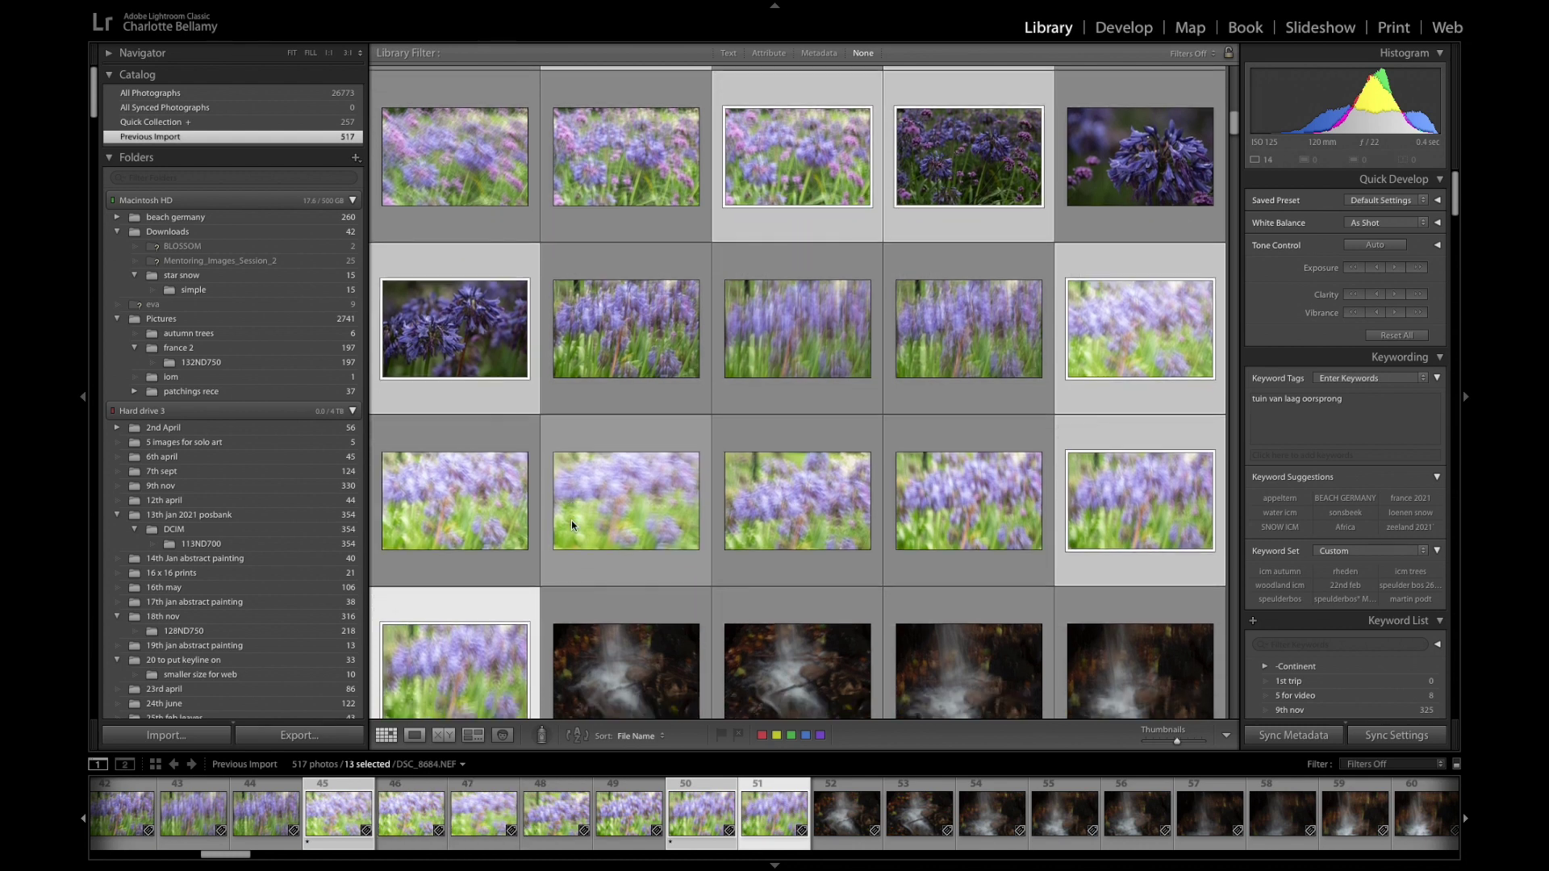
scroll(572, 526, down, 2)
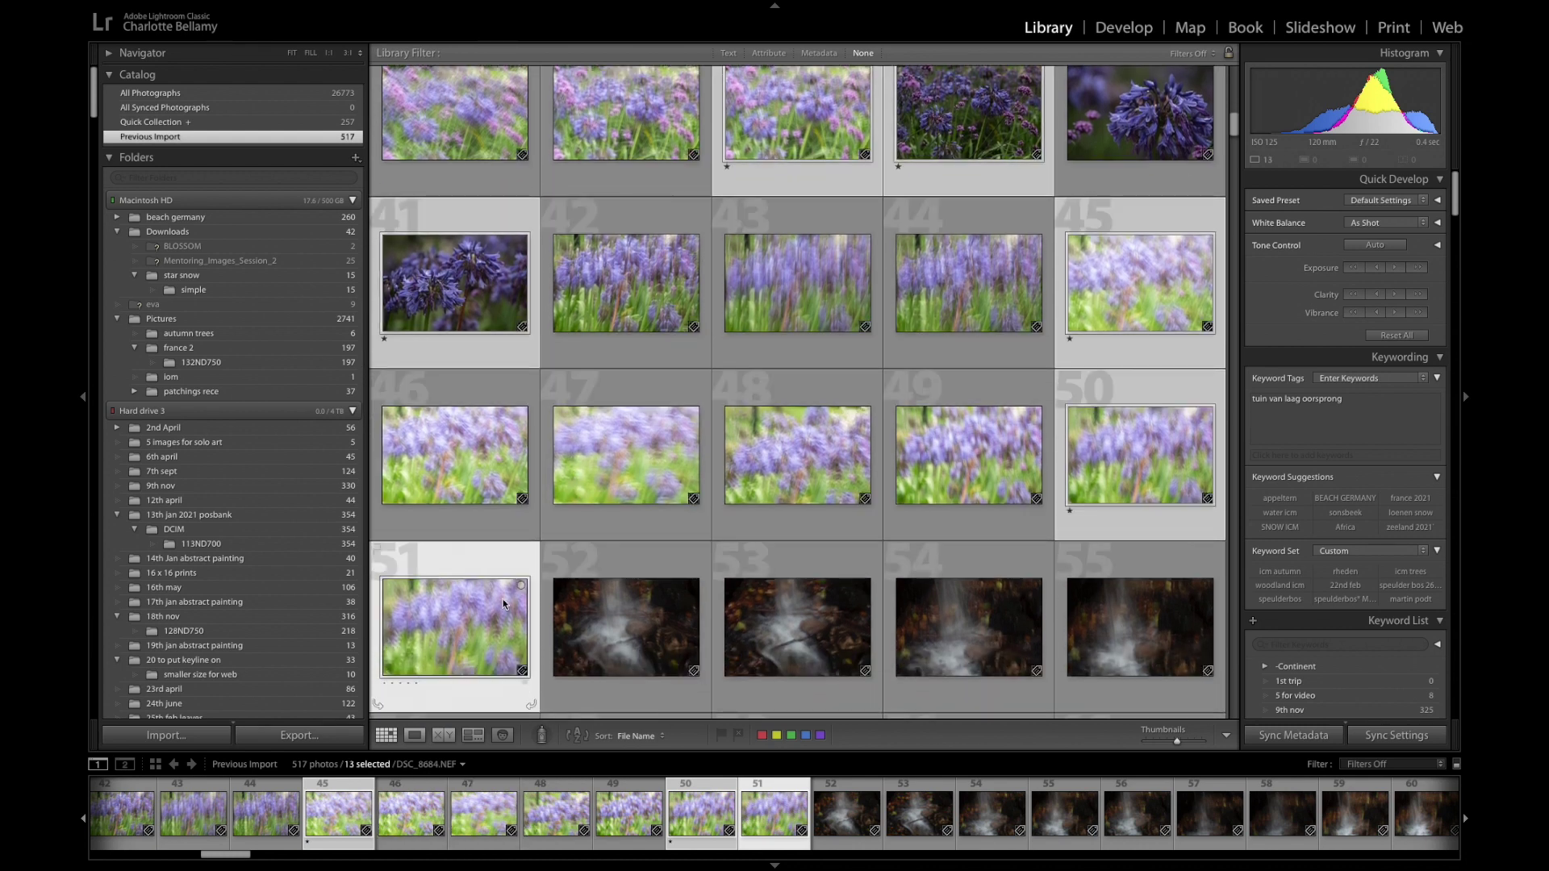
super+click(503, 605)
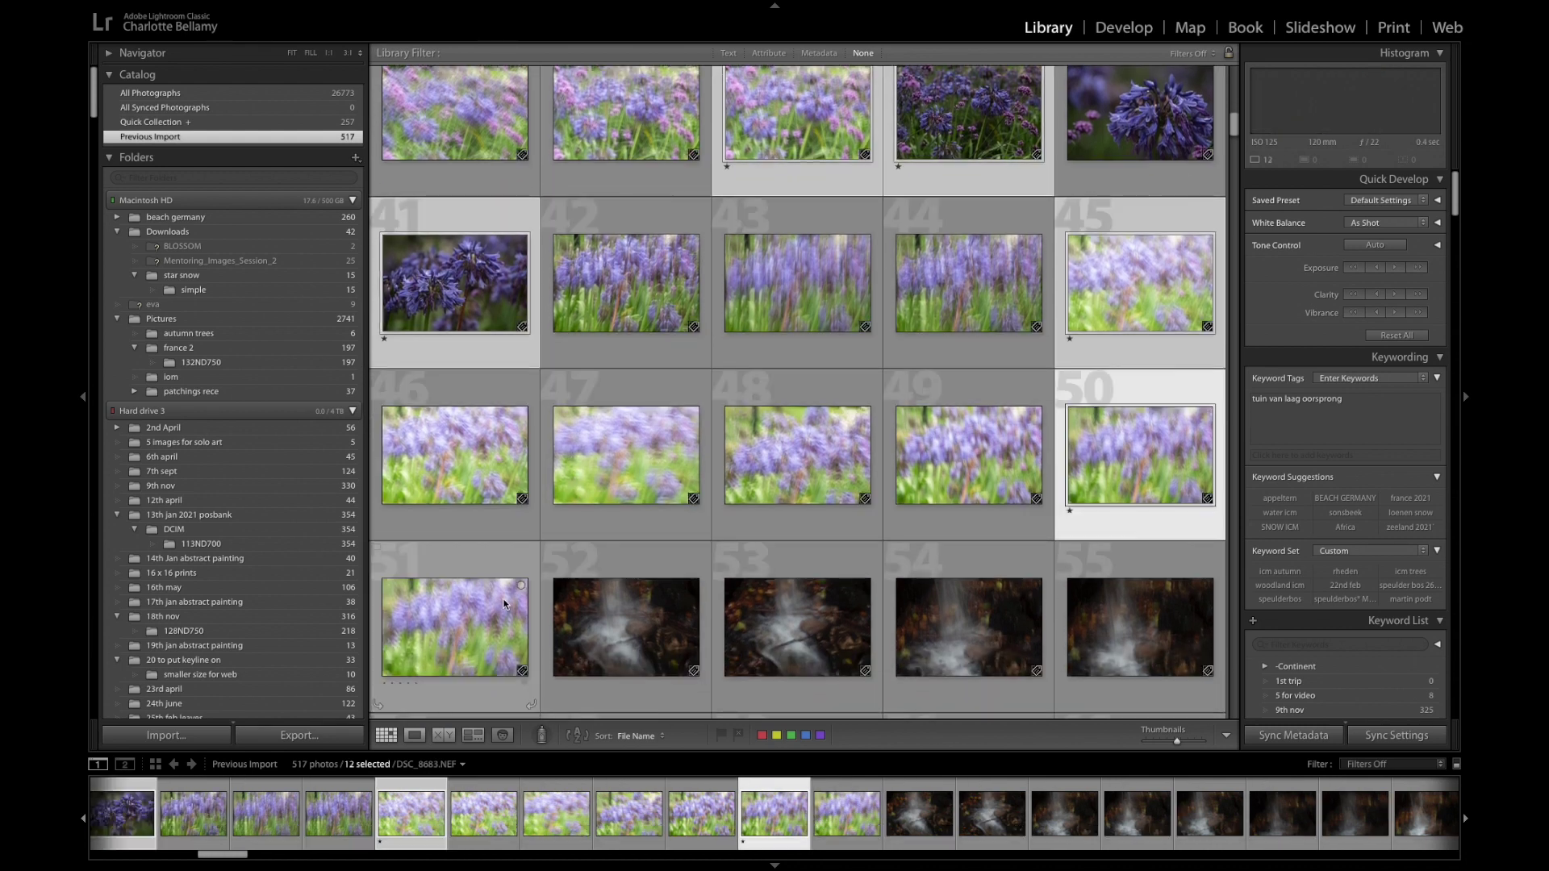
click(472, 735)
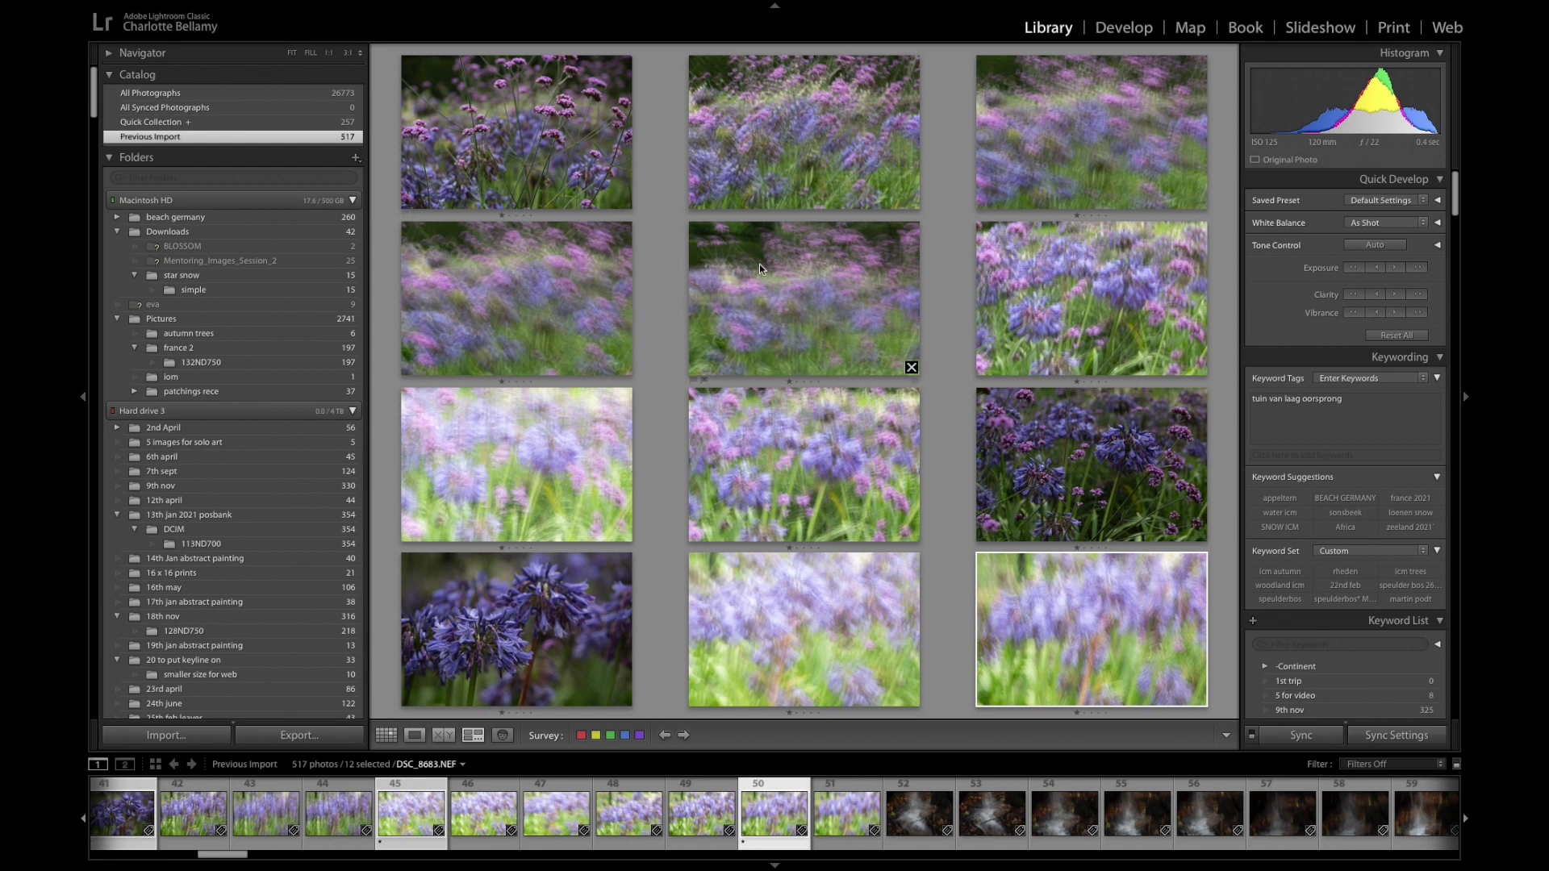
Open the sharp flower photo DSC_8652.NEF enlarged, rate it two stars, and move on to DSC_8653.NEF
double_click(558, 137)
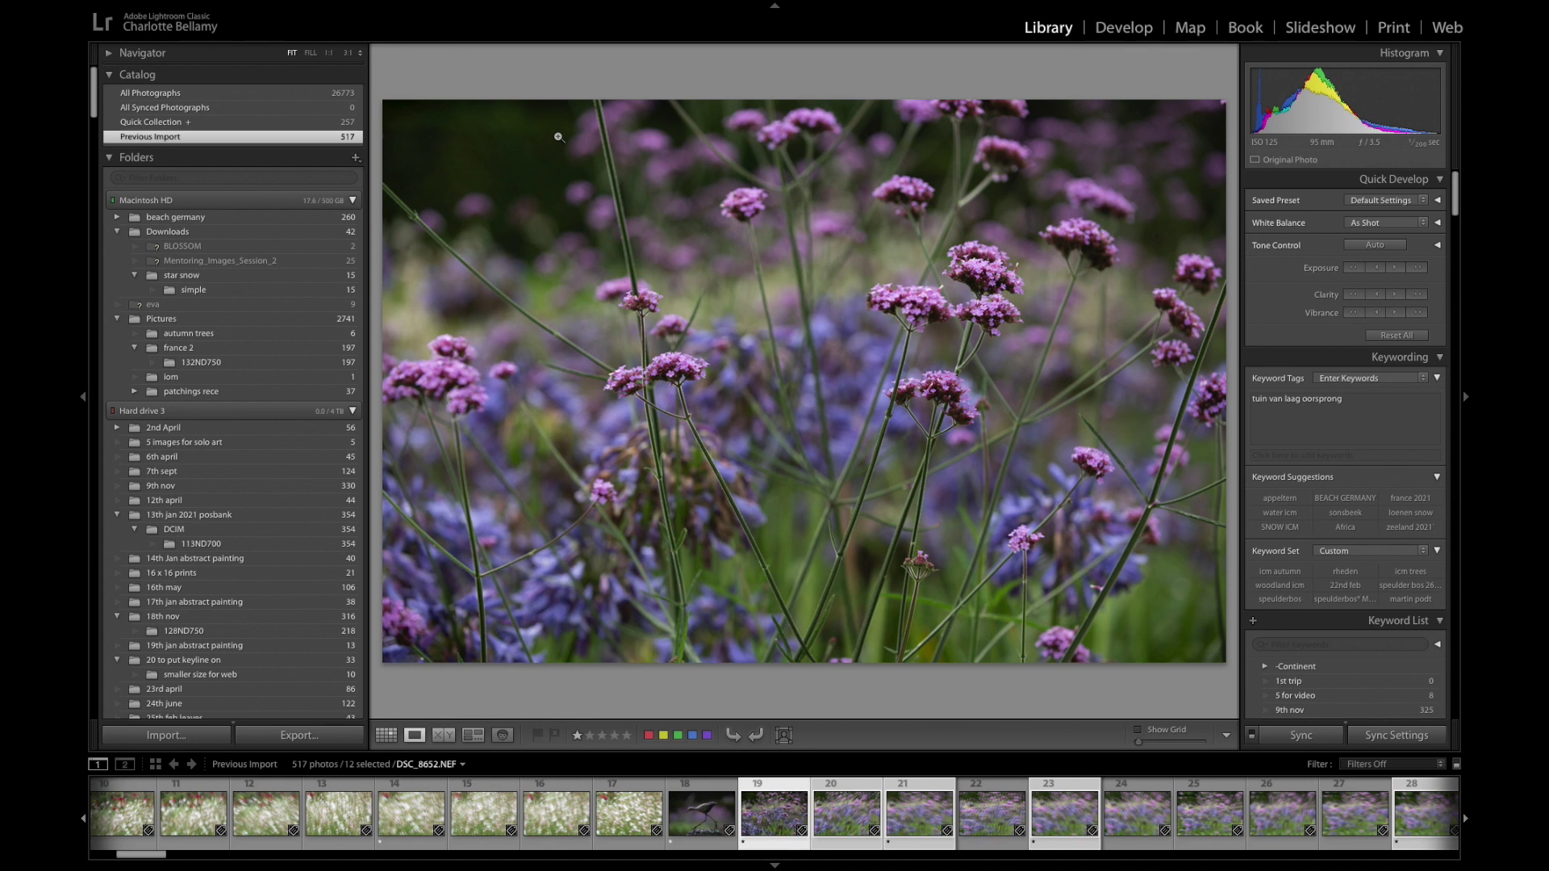
key(2)
key(Right)
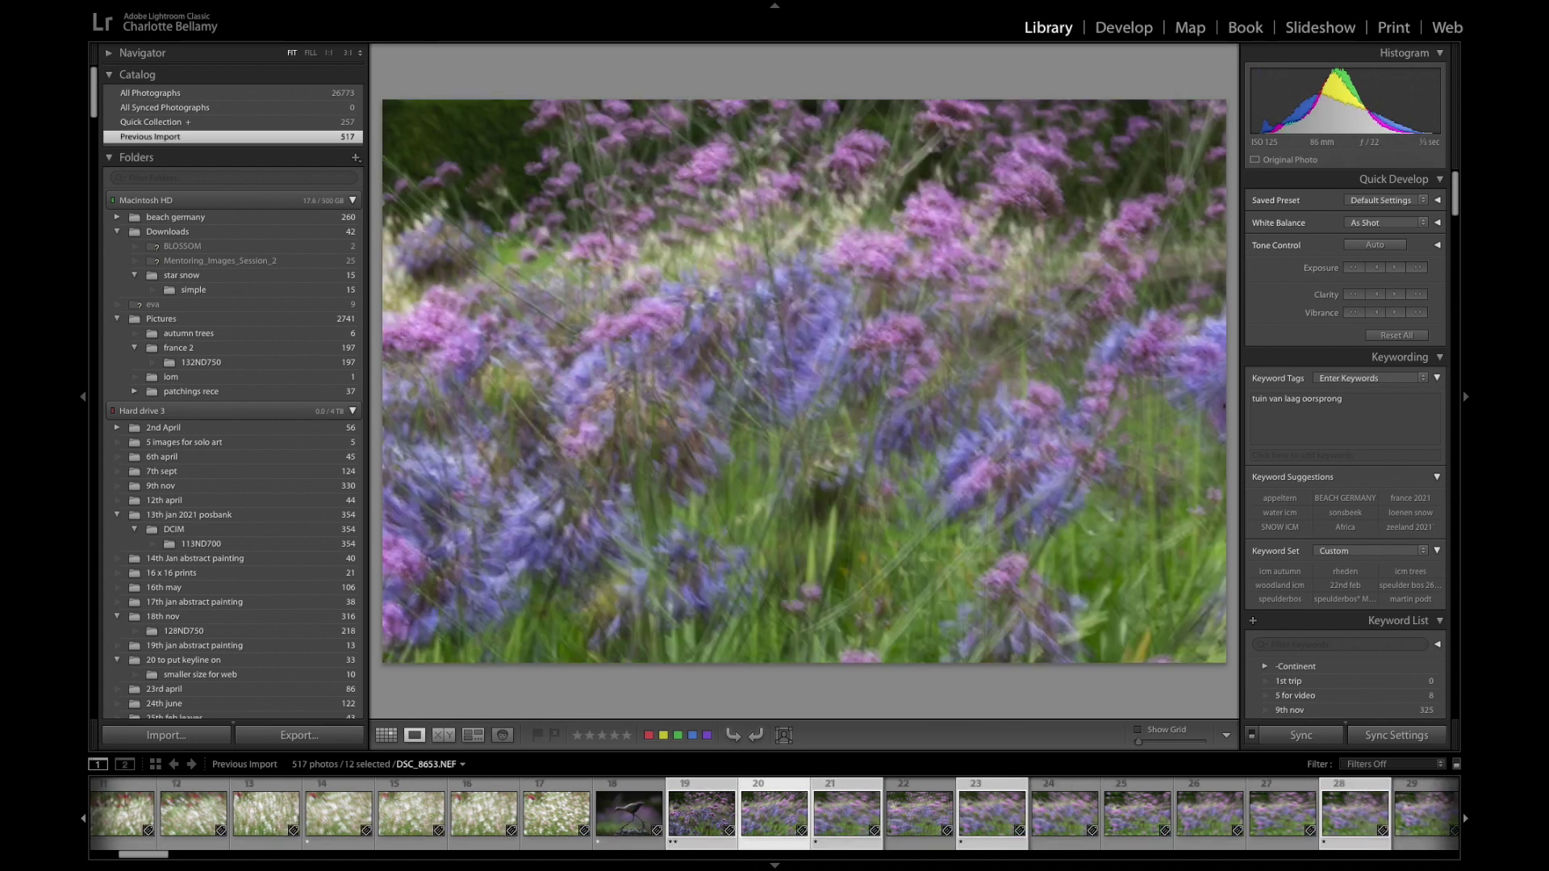
Compare the selected motion-blurred frames from DSC_8653.NEF through DSC_8661.NEF, going forward and back
key(Right)
key(Right)
key(Right)
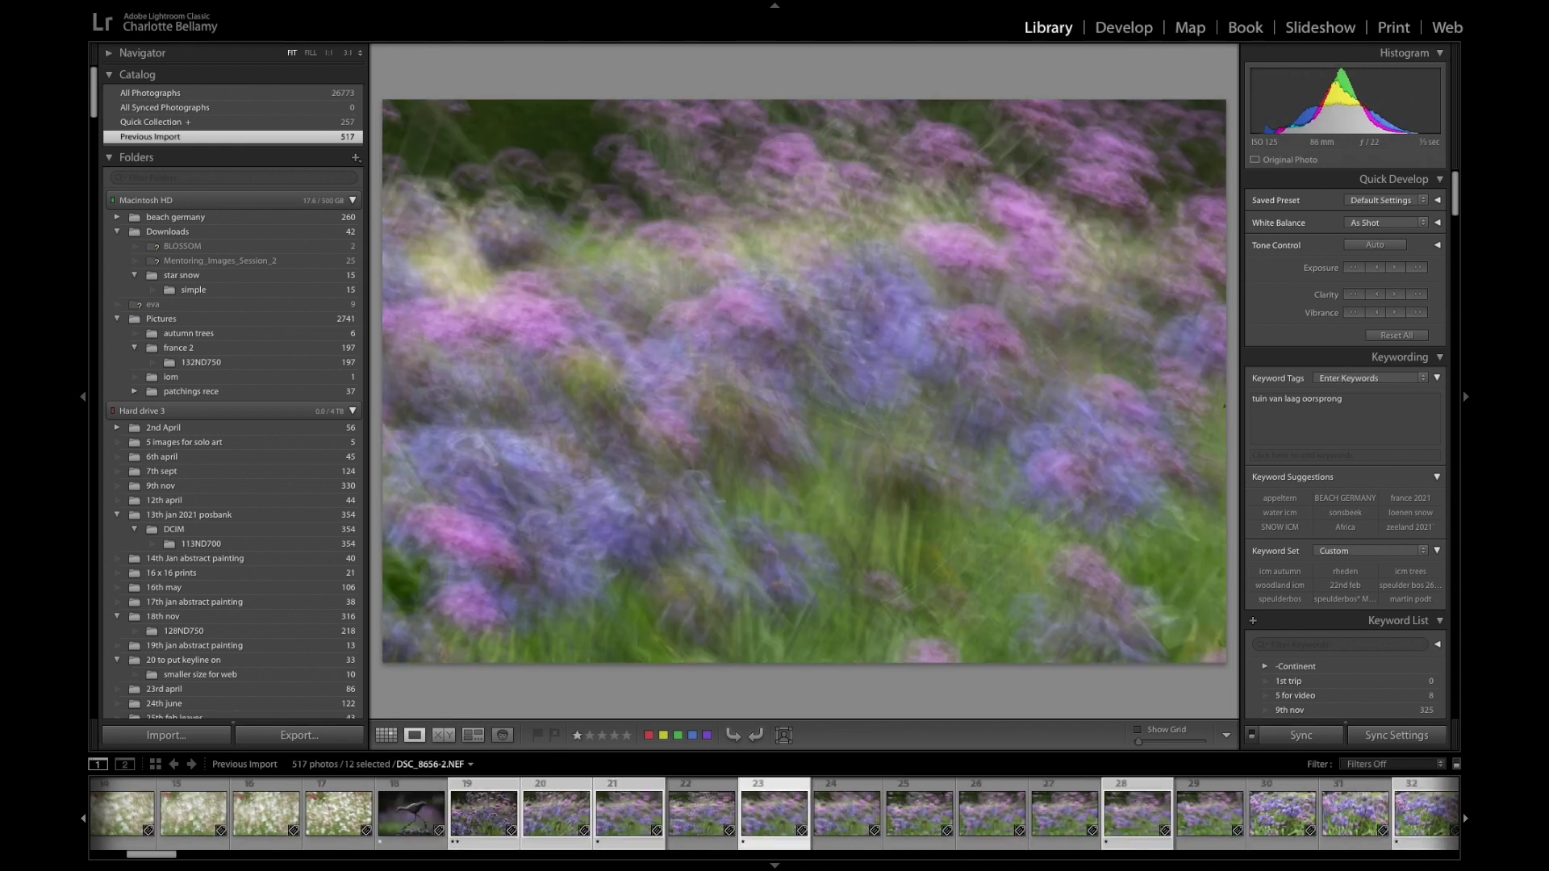
key(Right)
key(Right)
key(Right)
key(Right)
key(Right)
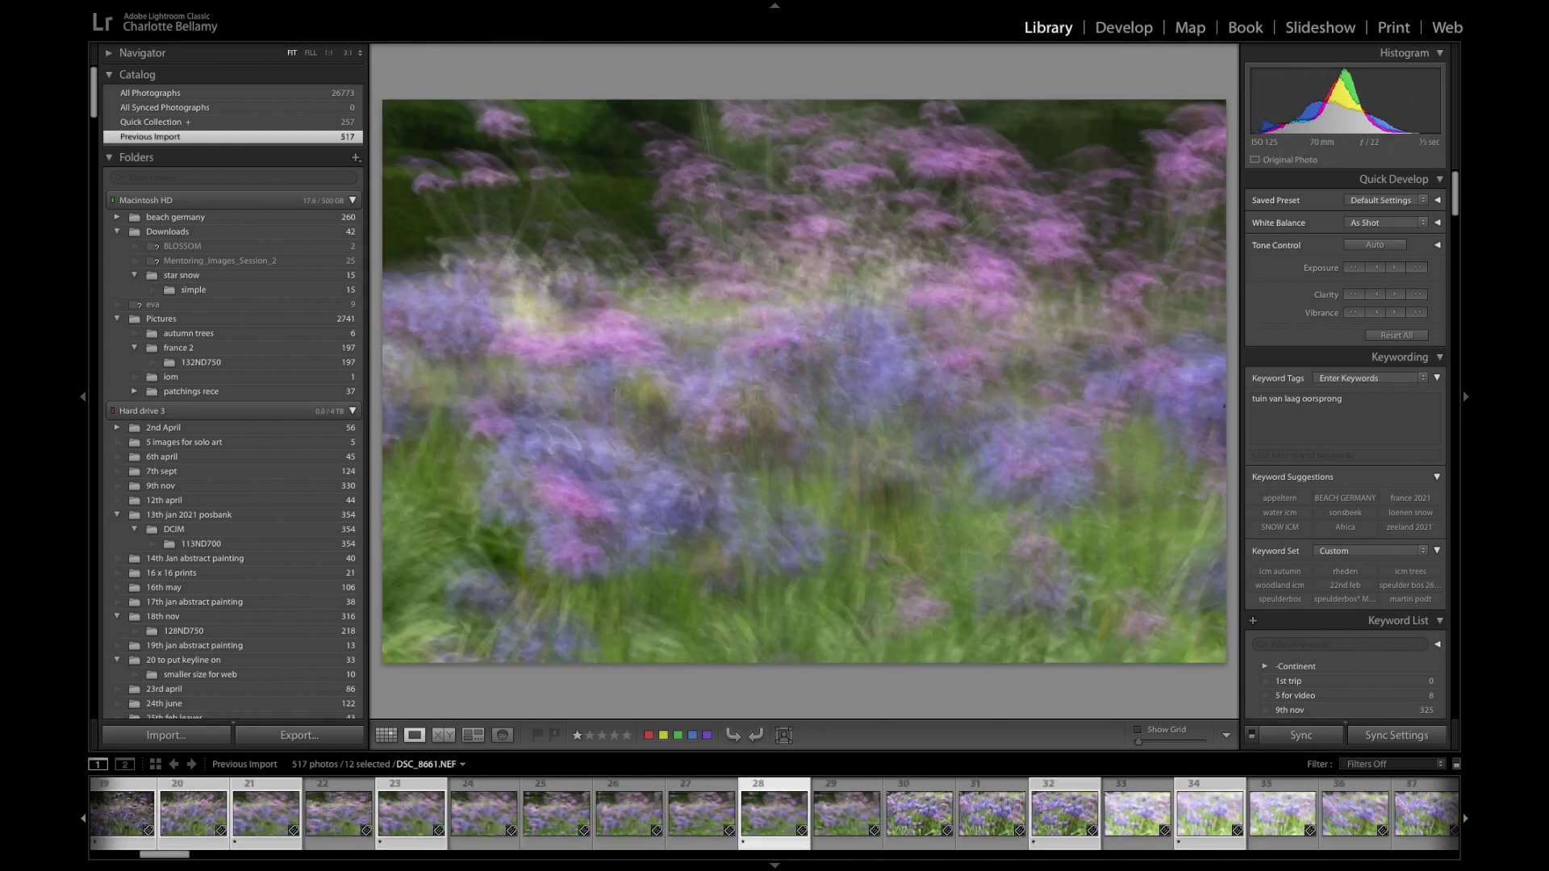
key(Left)
key(Left)
key(Left)
key(Left)
key(Left)
key(Left)
key(Left)
key(Left)
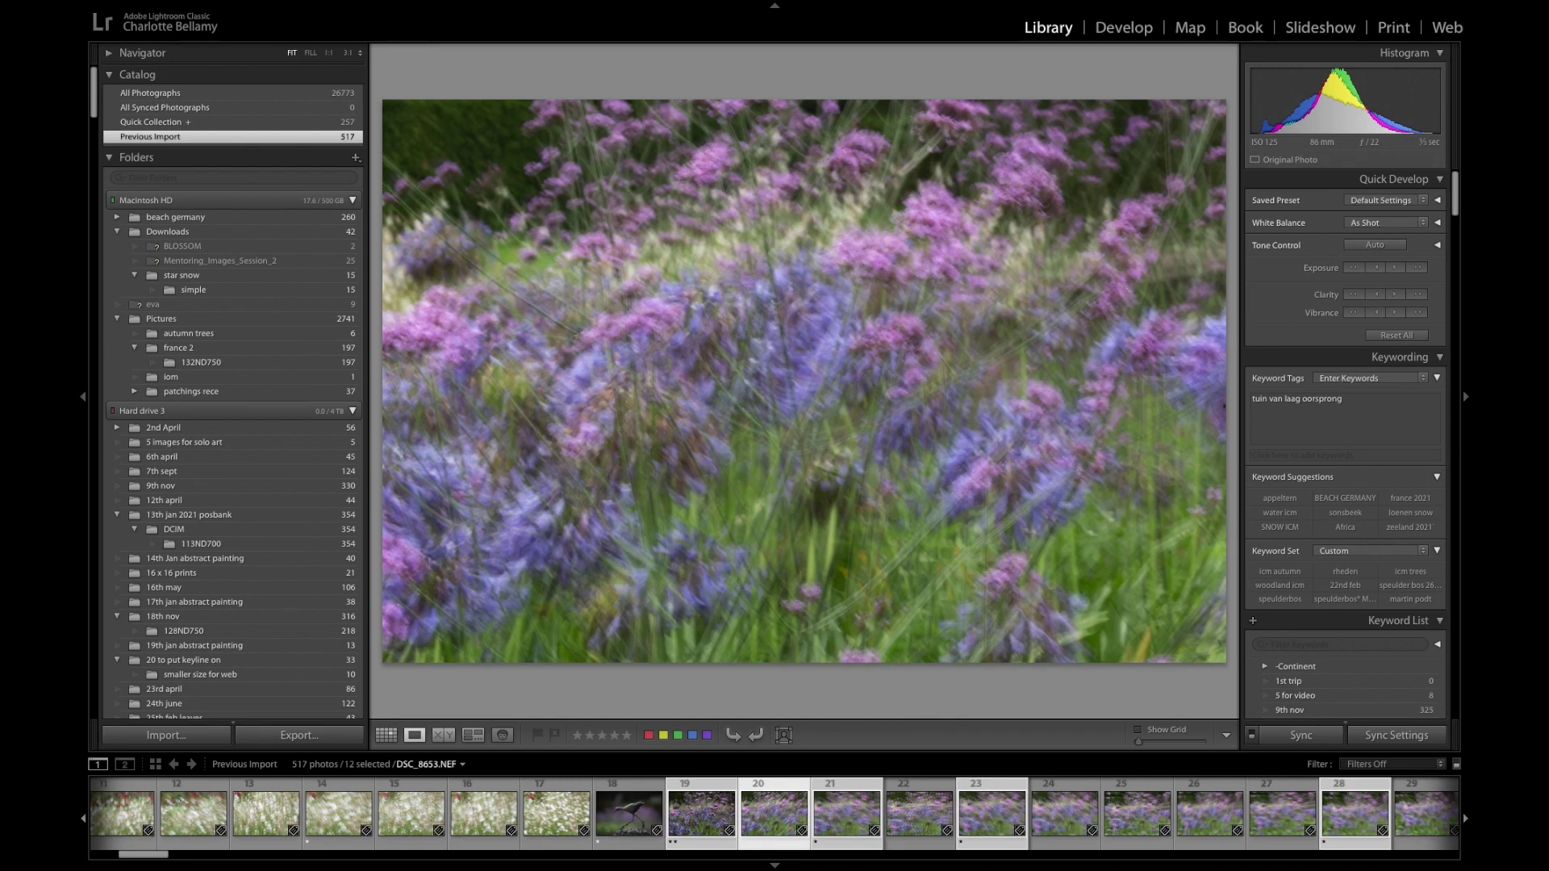
Check DSC_8654.NEF and the selected frames after it again, rate DSC_8661.NEF two stars, and return to Survey view
key(Right)
key(Right)
key(Right)
key(Right)
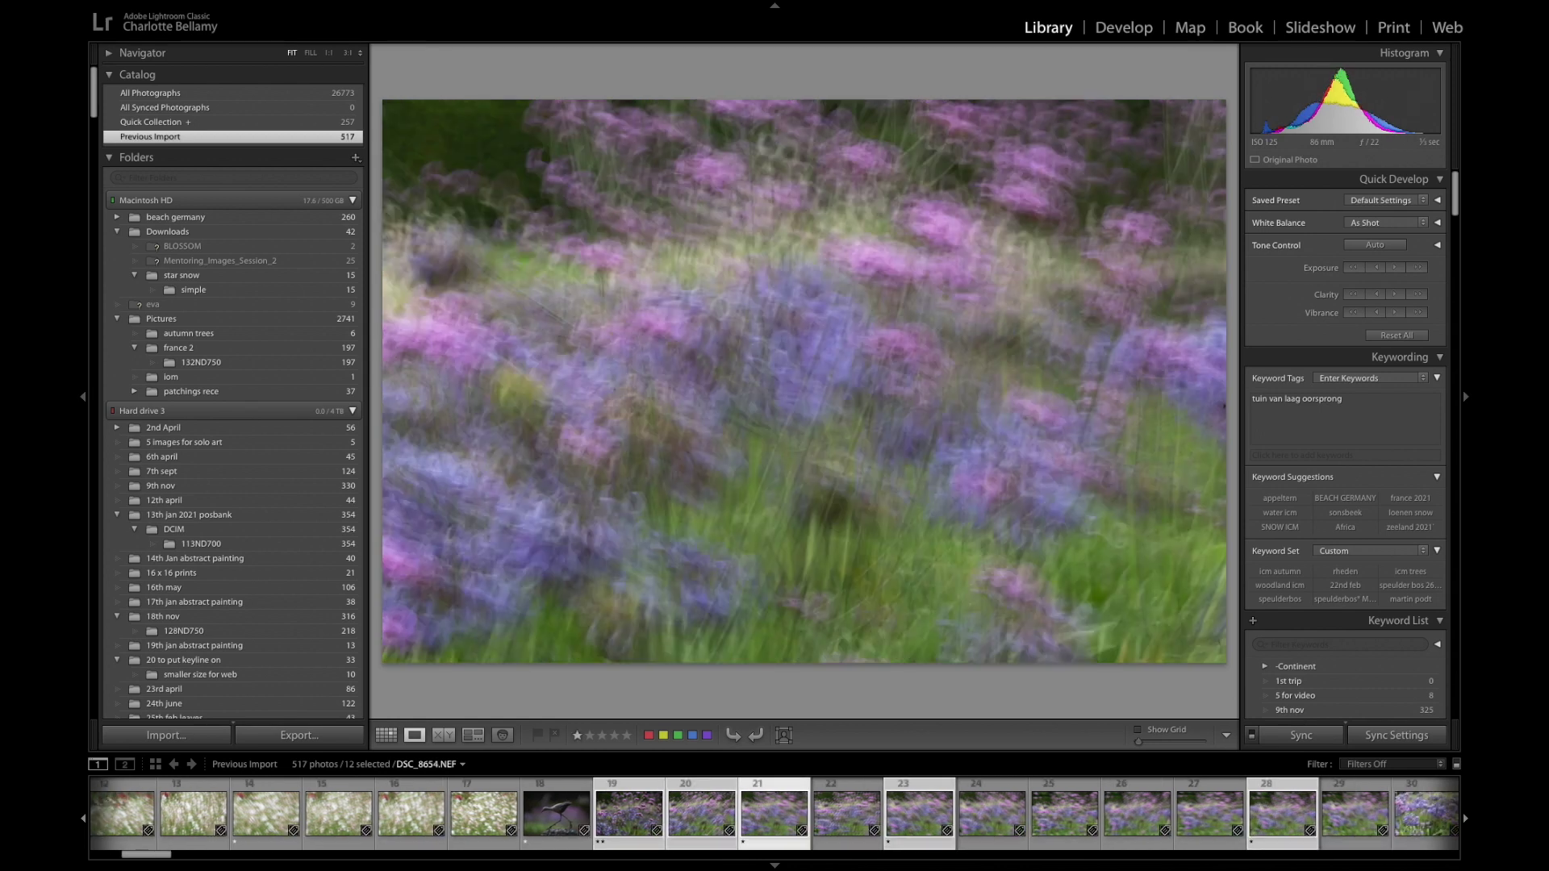
key(Right)
key(Right)
key(Right)
key(Right)
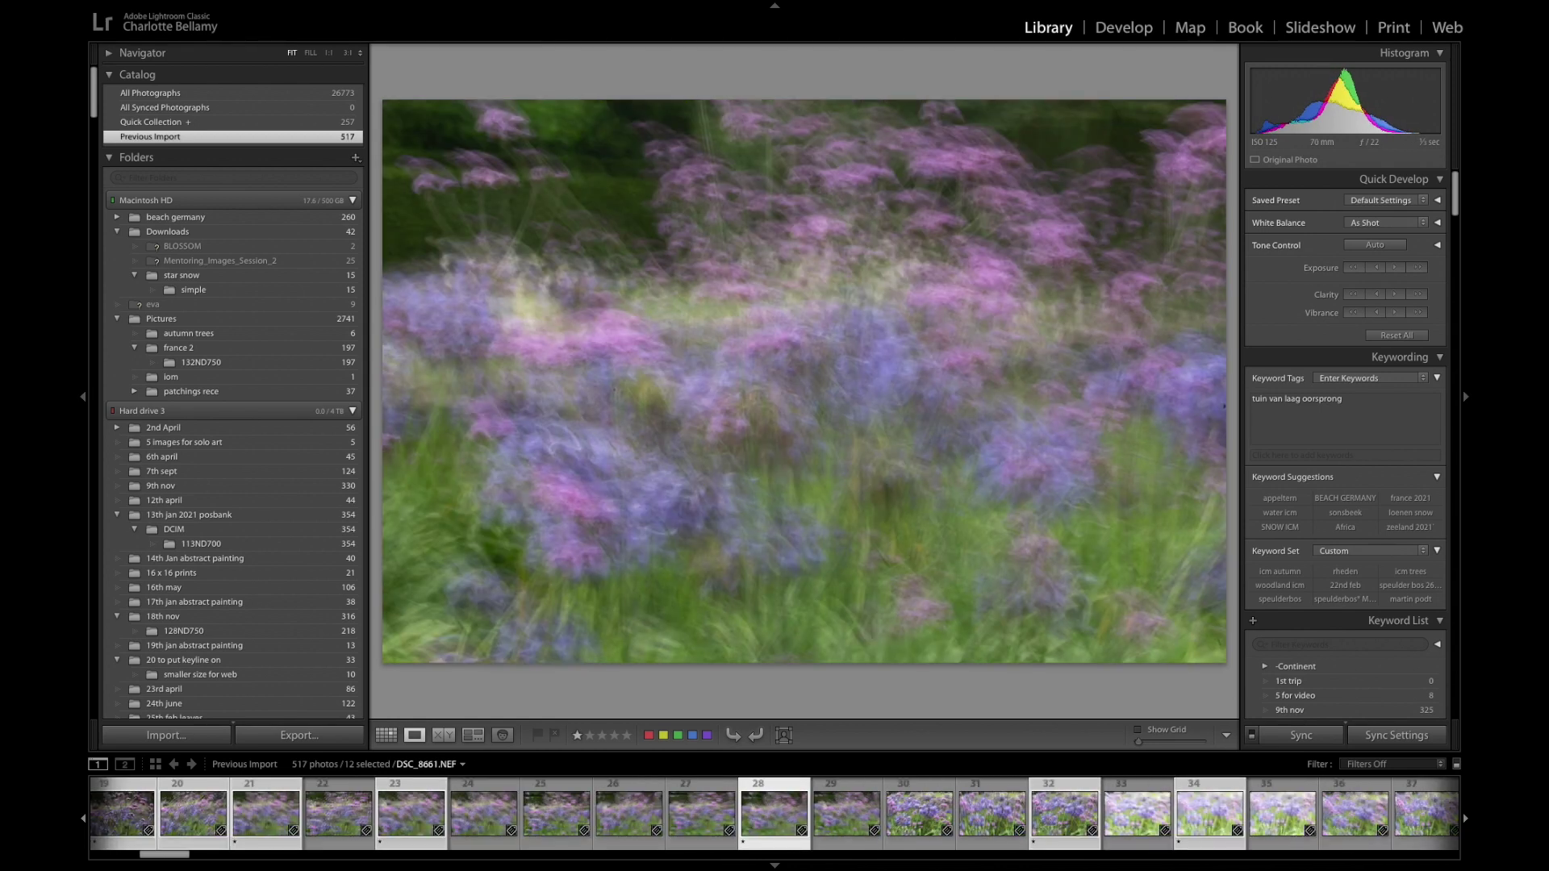
key(2)
click(473, 735)
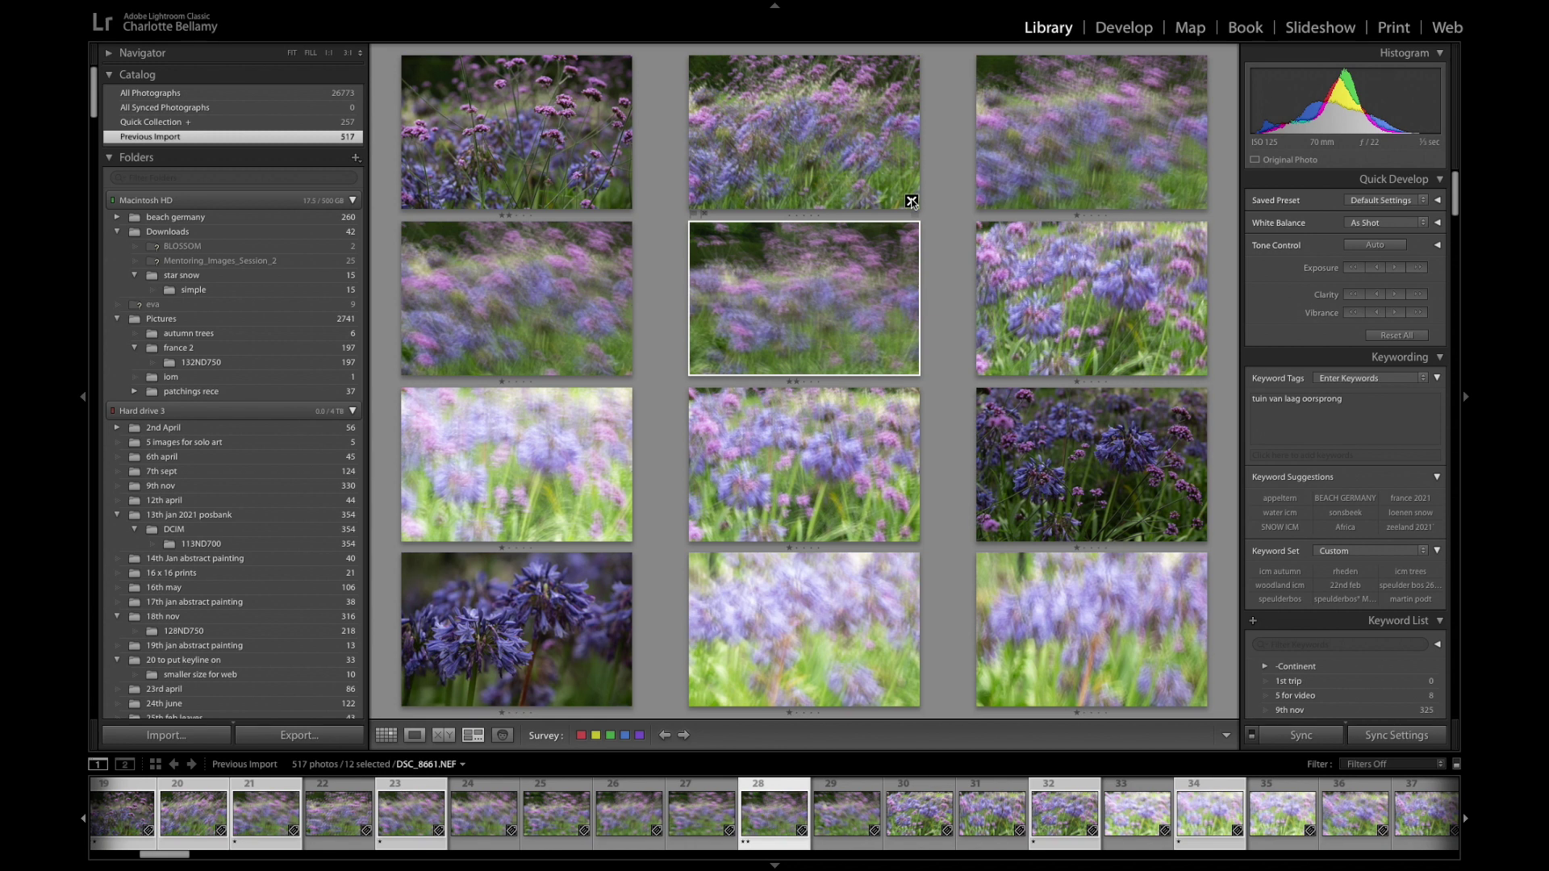
Review DSC_8652.NEF through DSC_8661.NEF enlarged, then remove the three one-star or unrated blurred frames between them from the survey
double_click(560, 135)
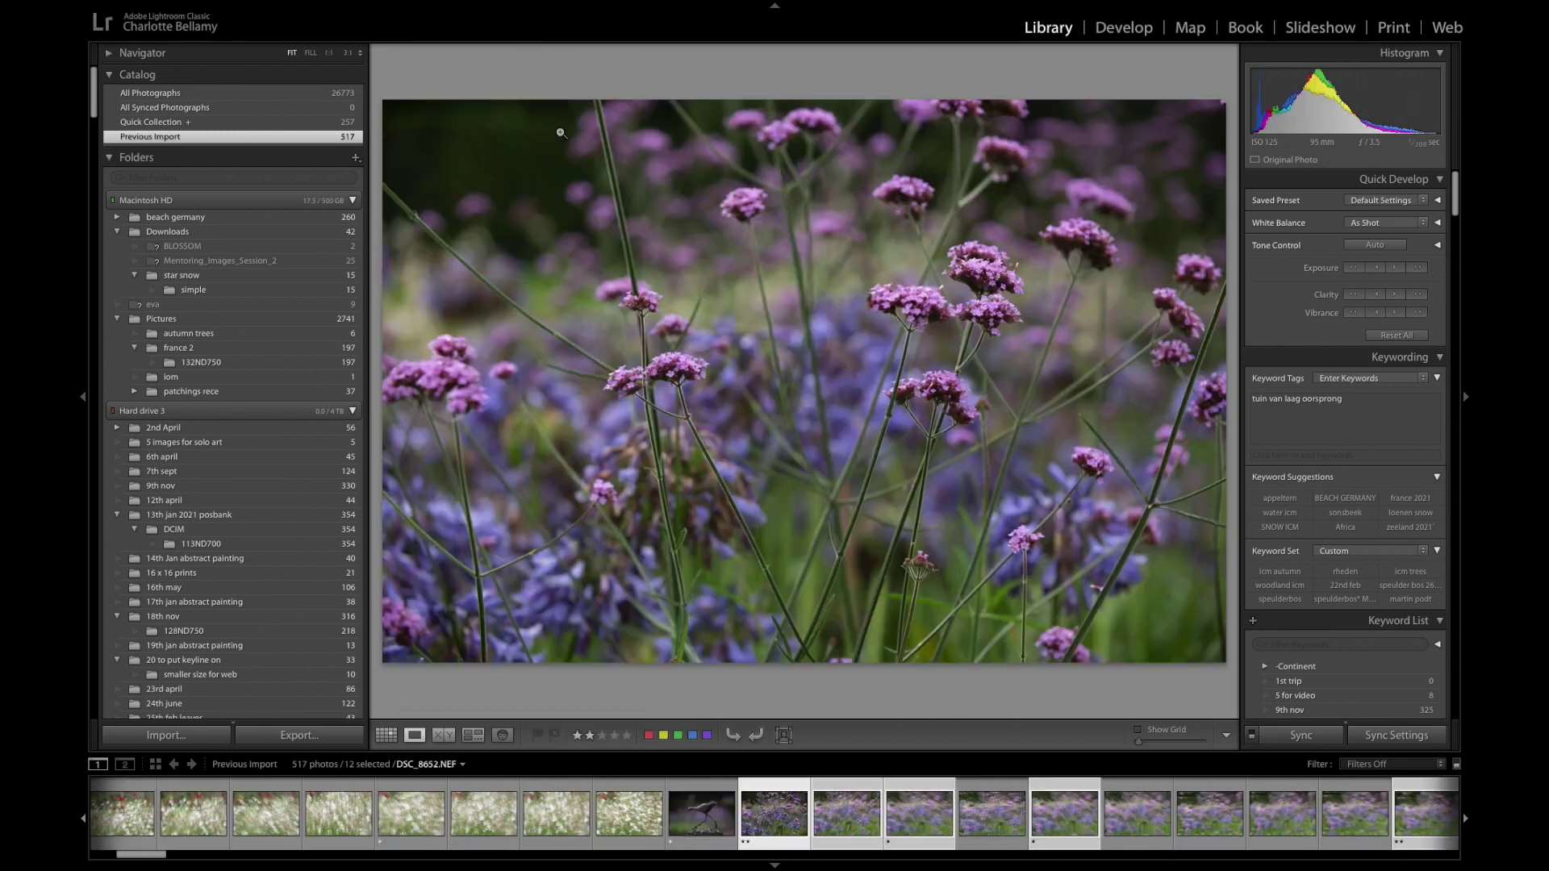
key(Right)
key(Right)
key(Right)
key(Right)
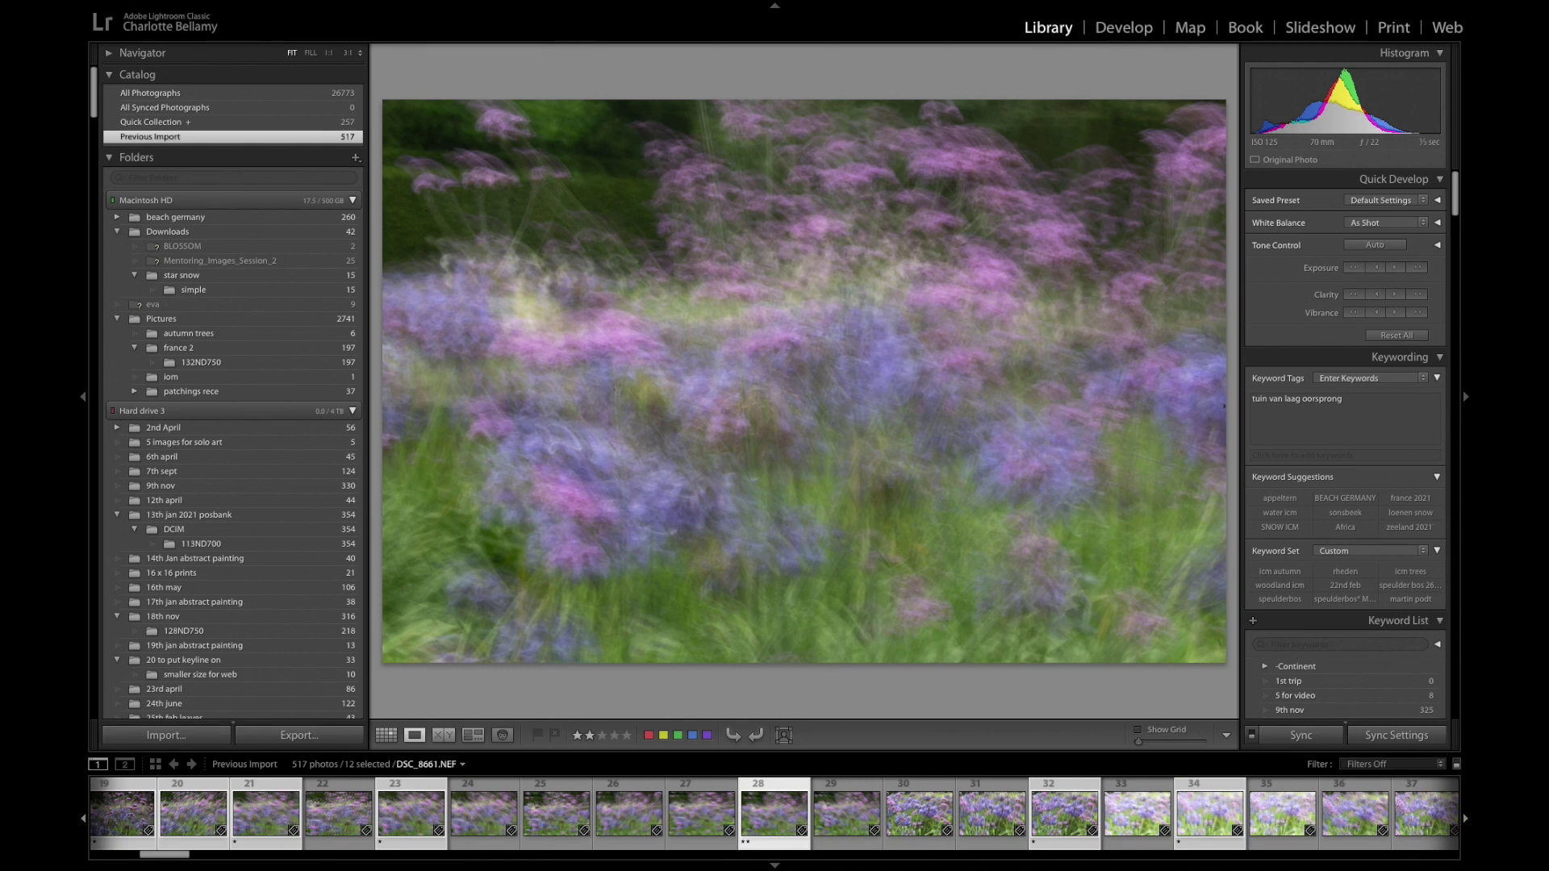
click(473, 735)
mouse_move(912, 204)
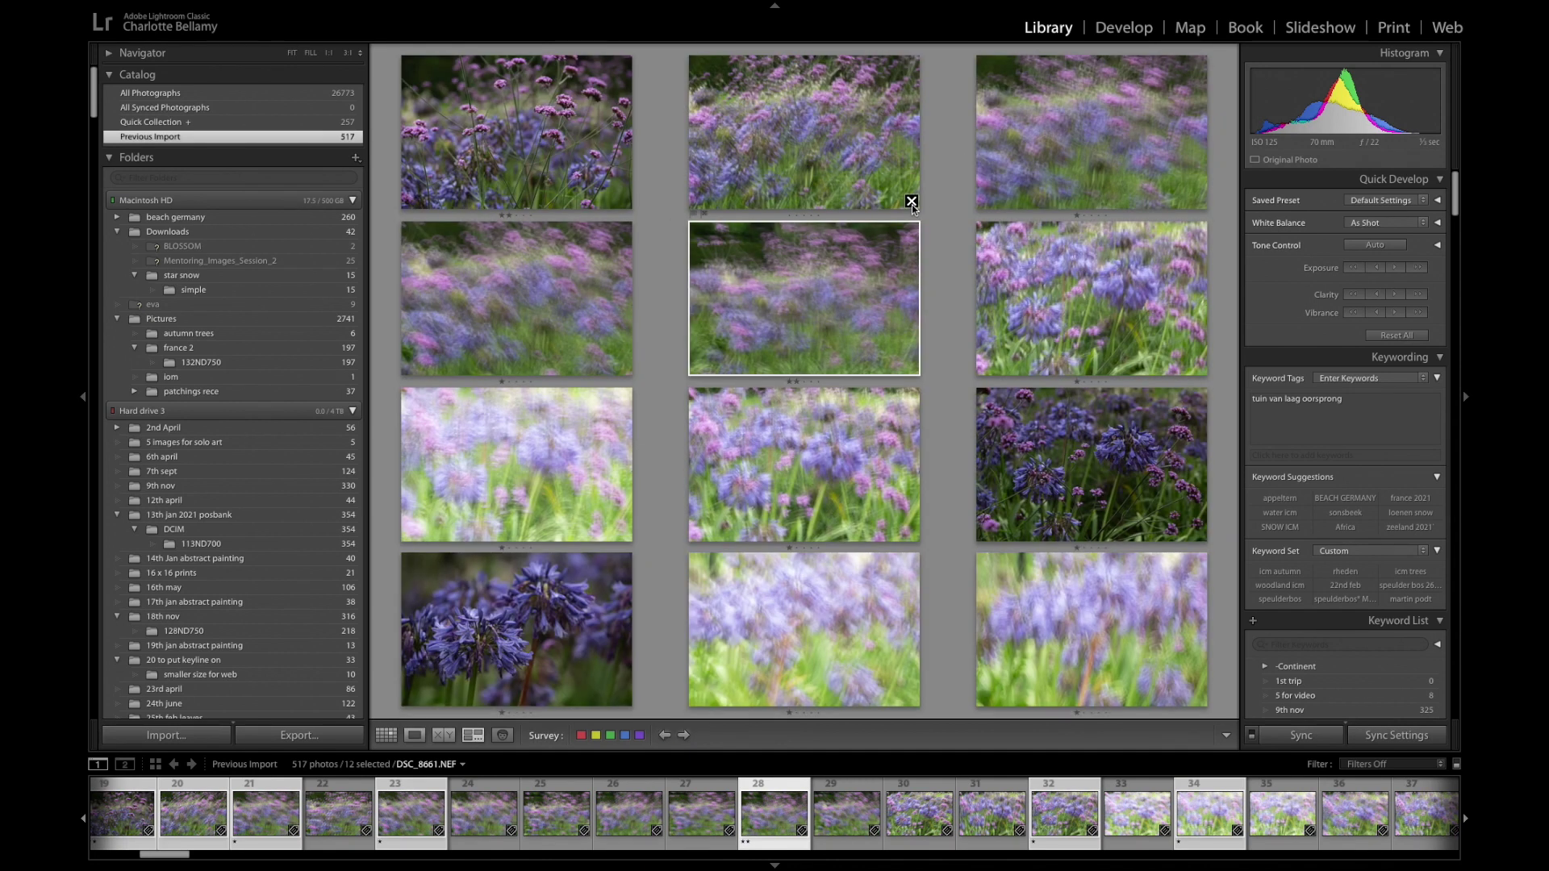
click(912, 201)
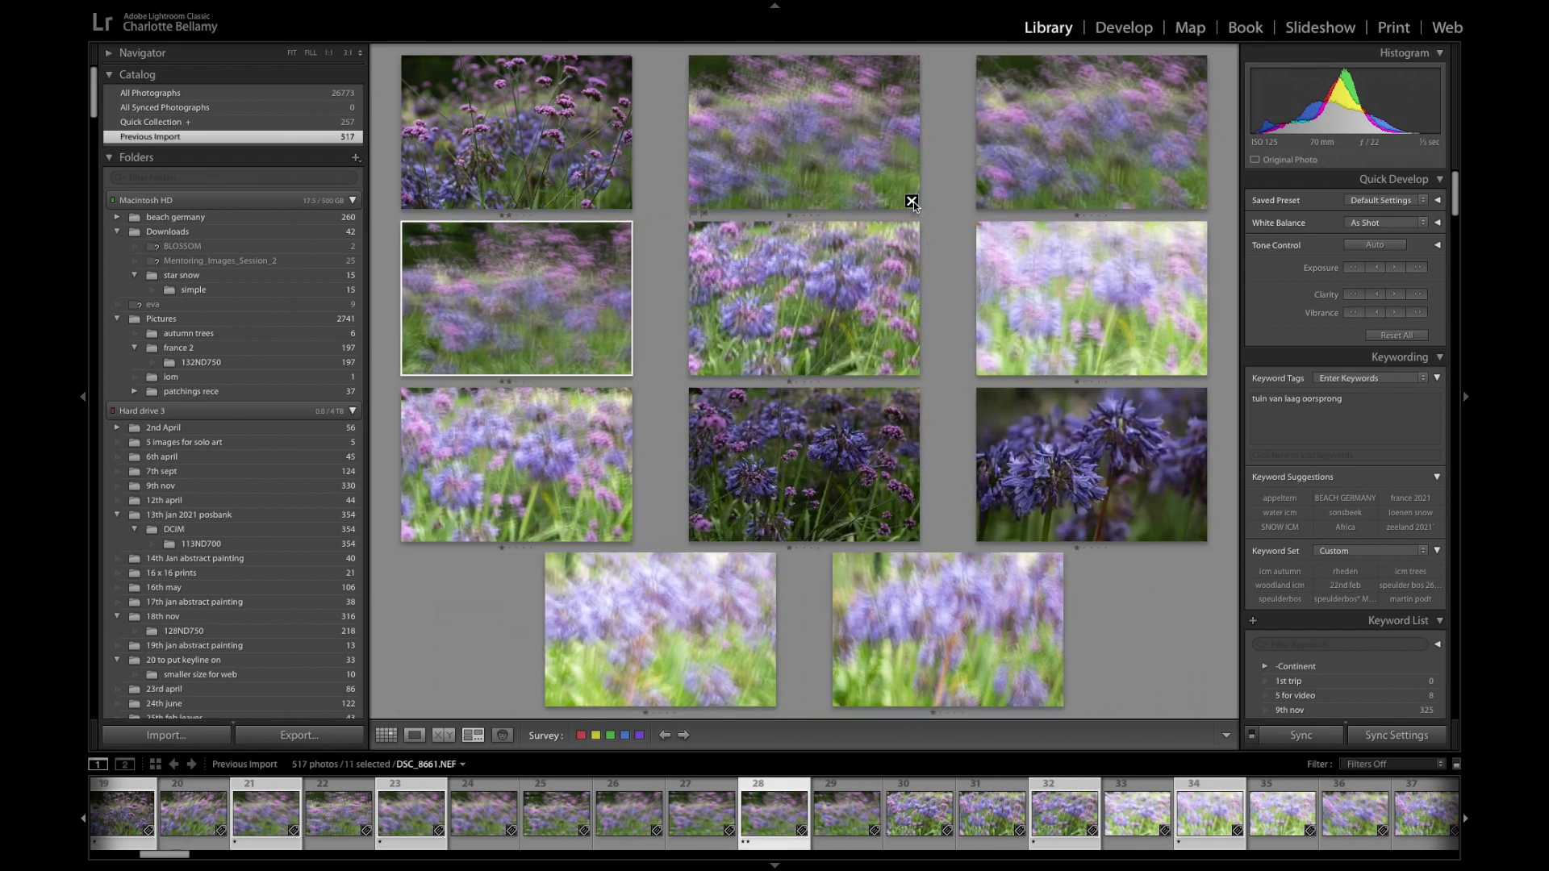
click(912, 202)
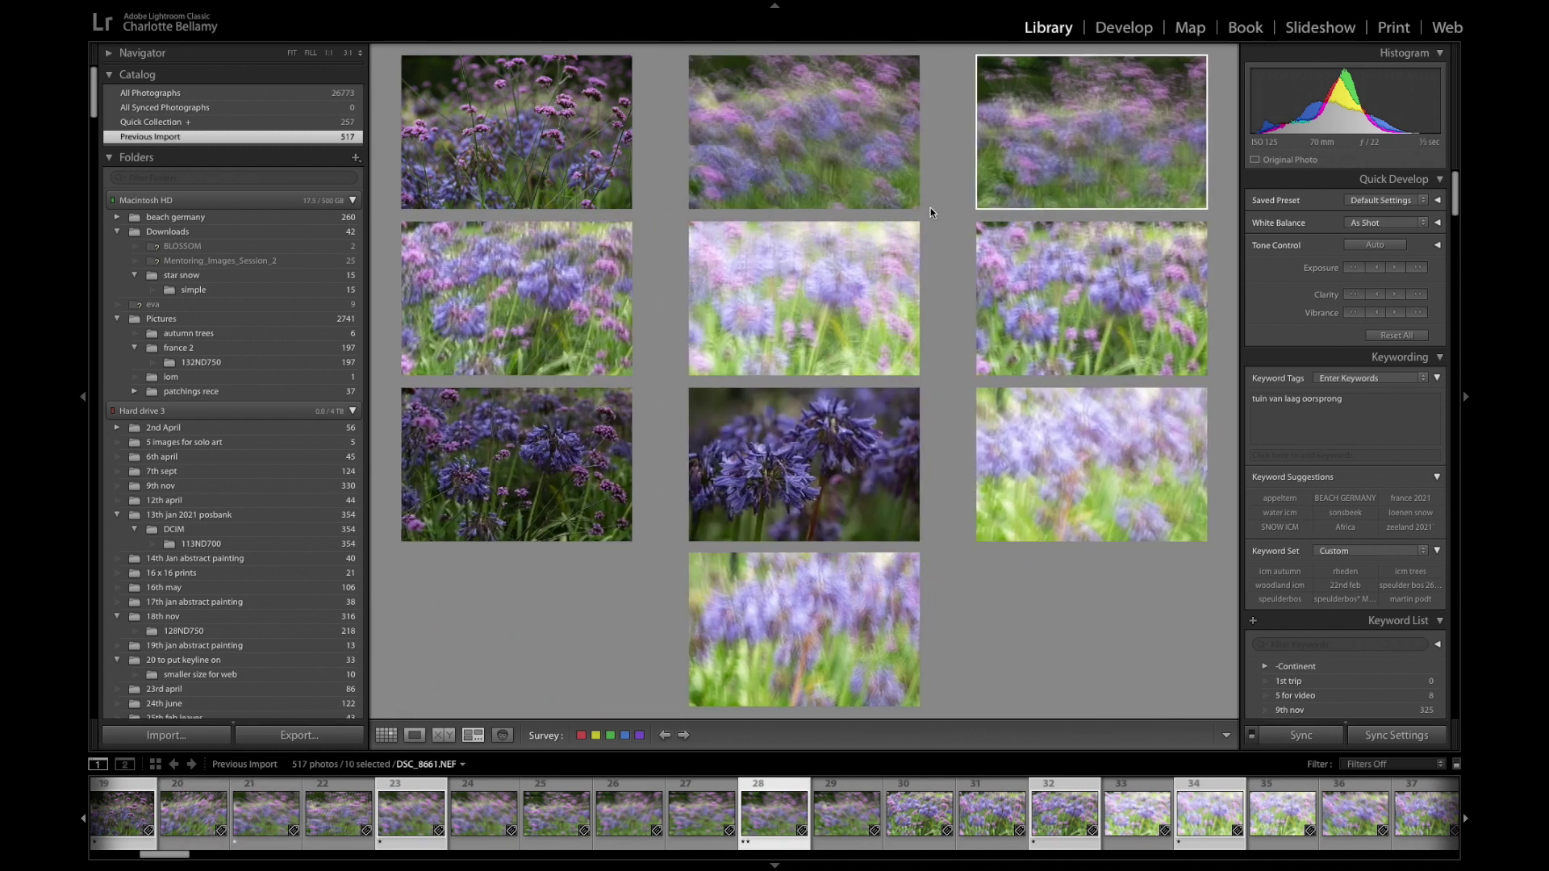
click(912, 202)
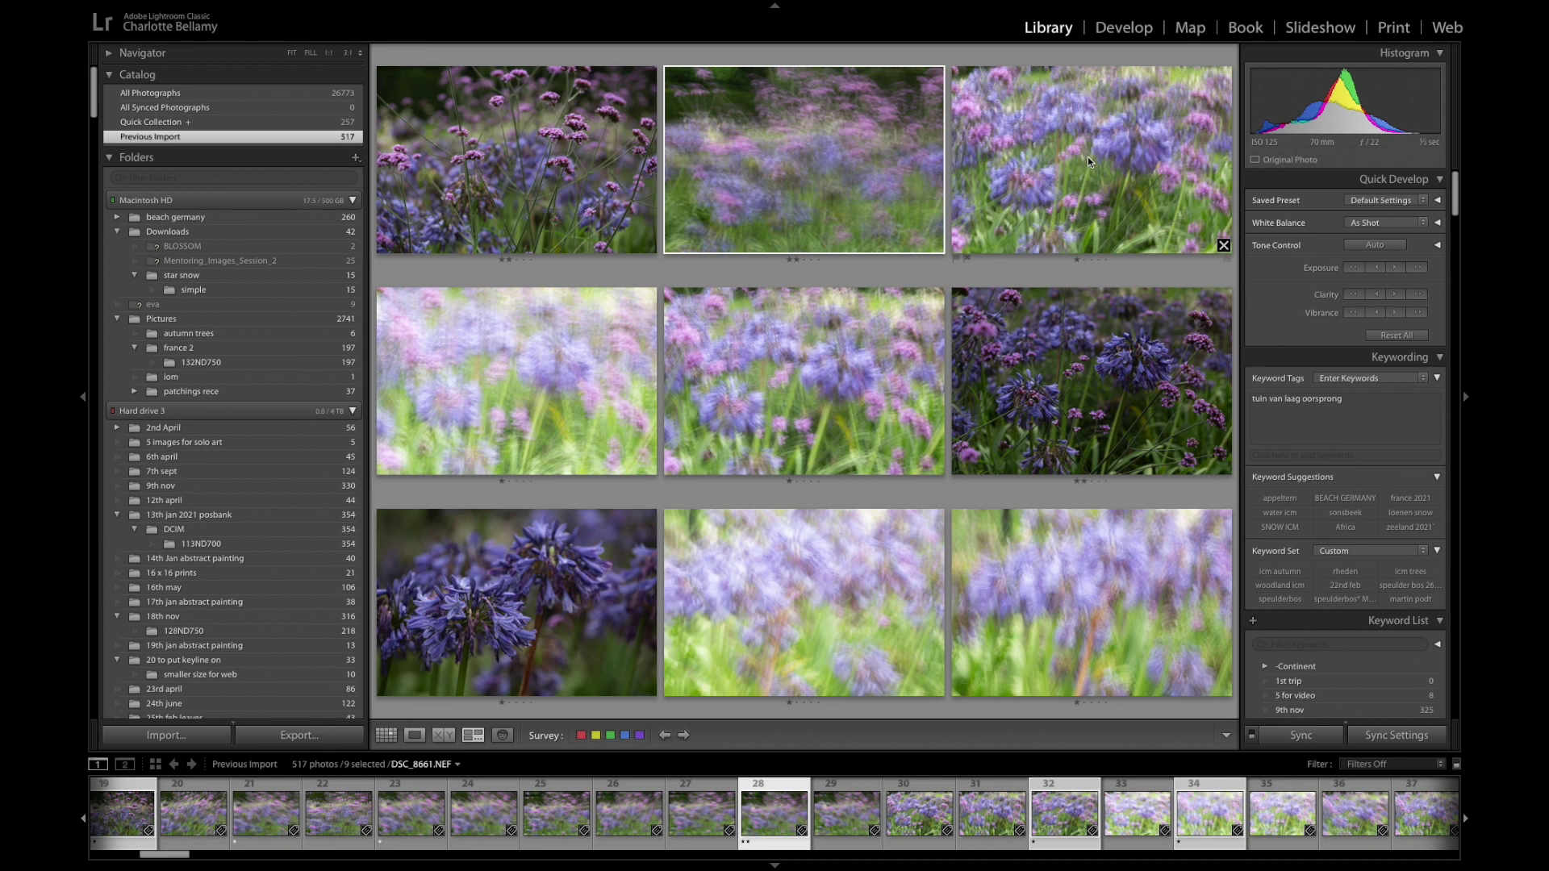
Compare the motion-blurred frames DSC_8665.NEF, DSC_8667-2.NEF and DSC_8671.NEF enlarged, and rate DSC_8671.NEF two stars
click(510, 708)
double_click(1170, 175)
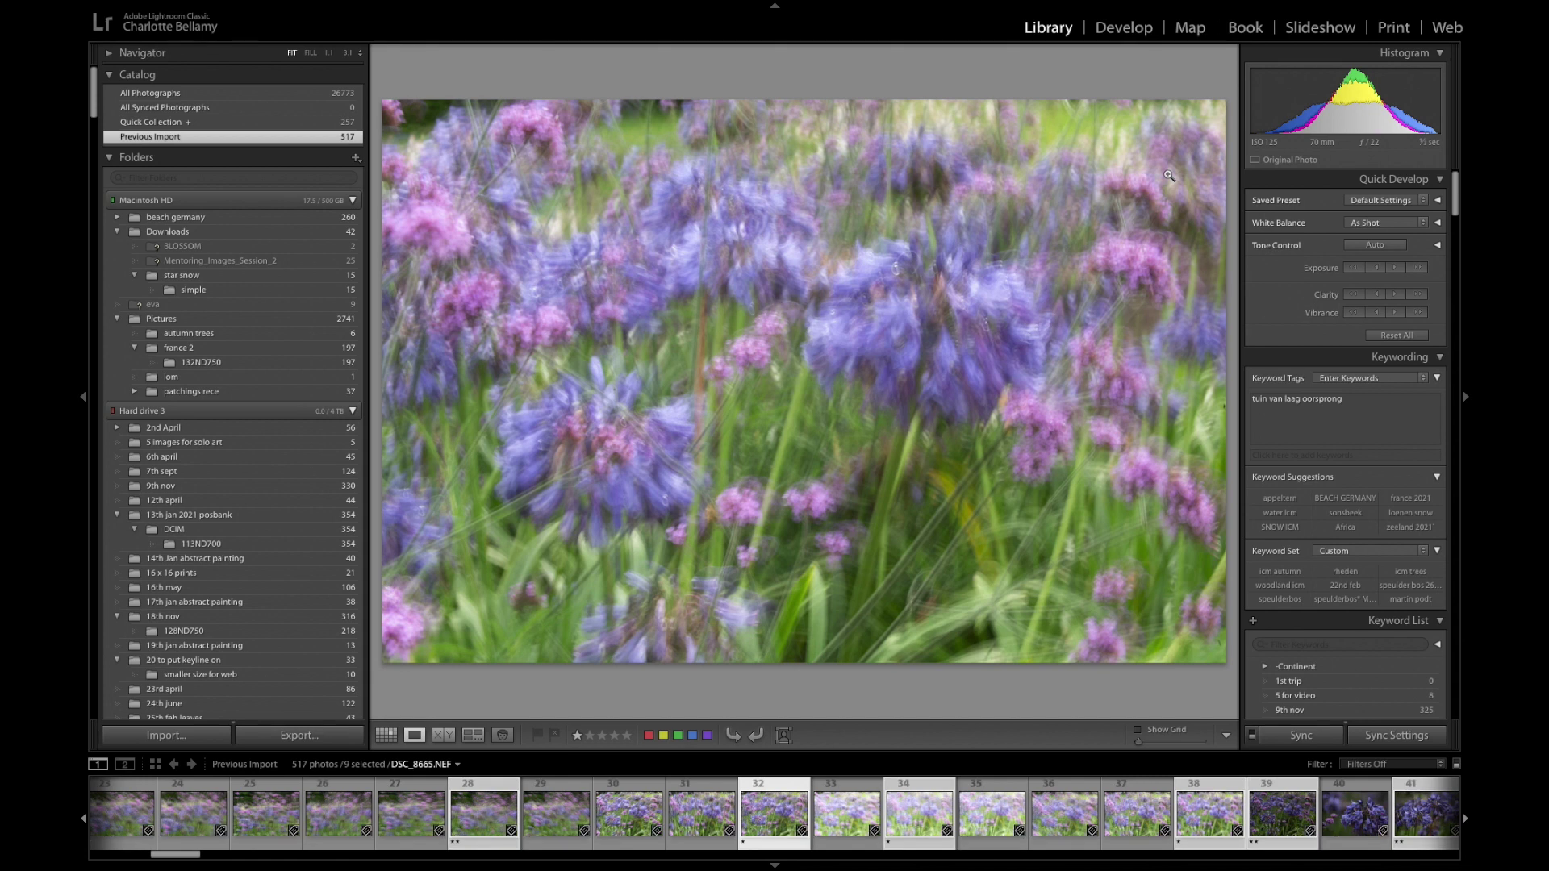
key(Right)
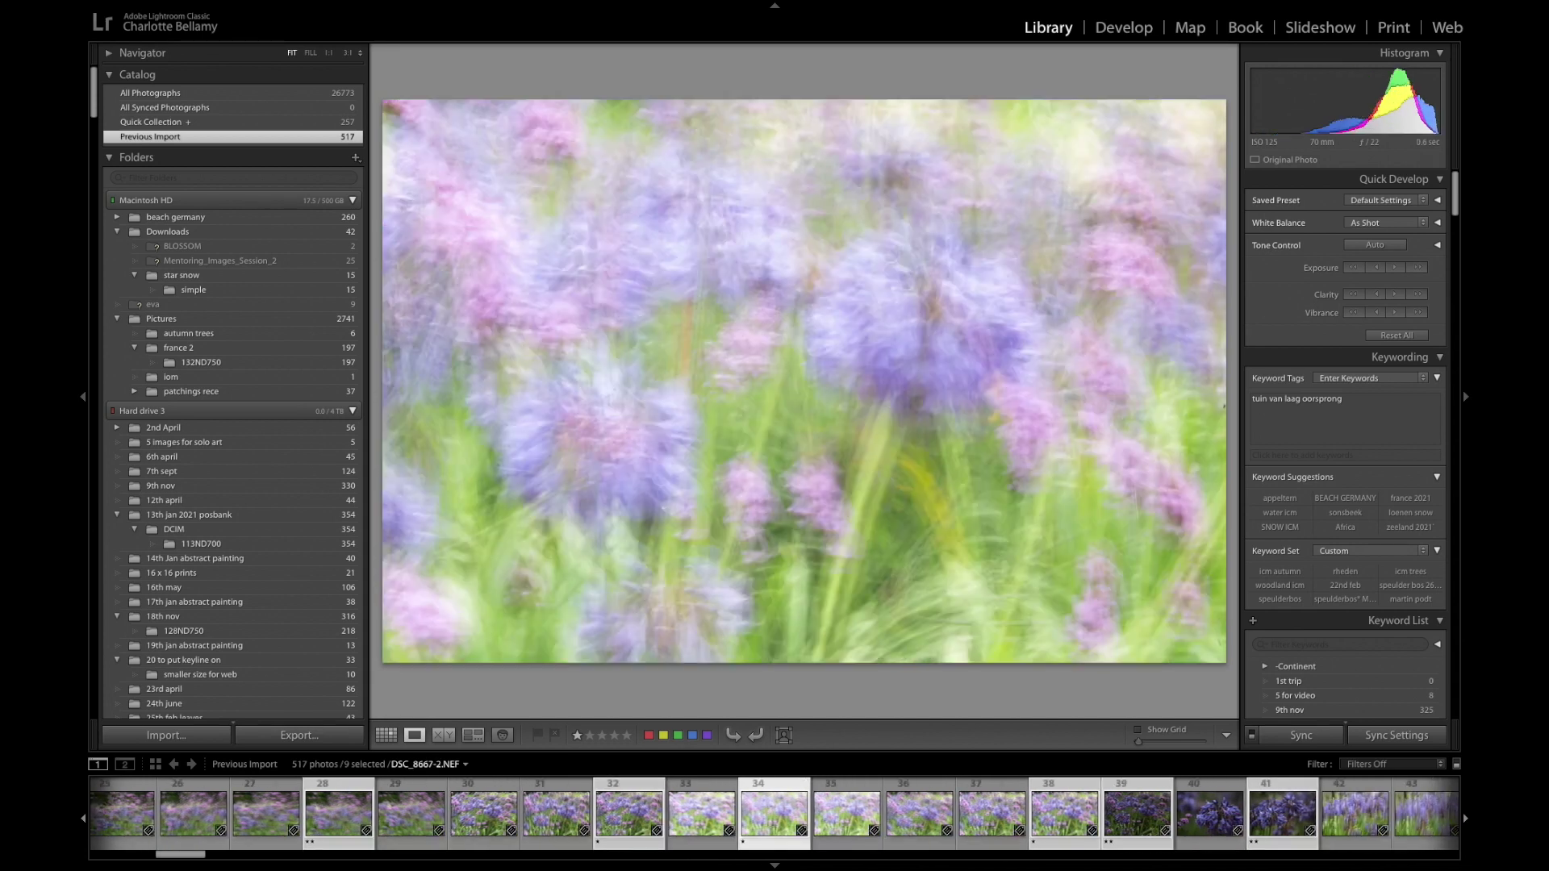
key(Left)
key(Right)
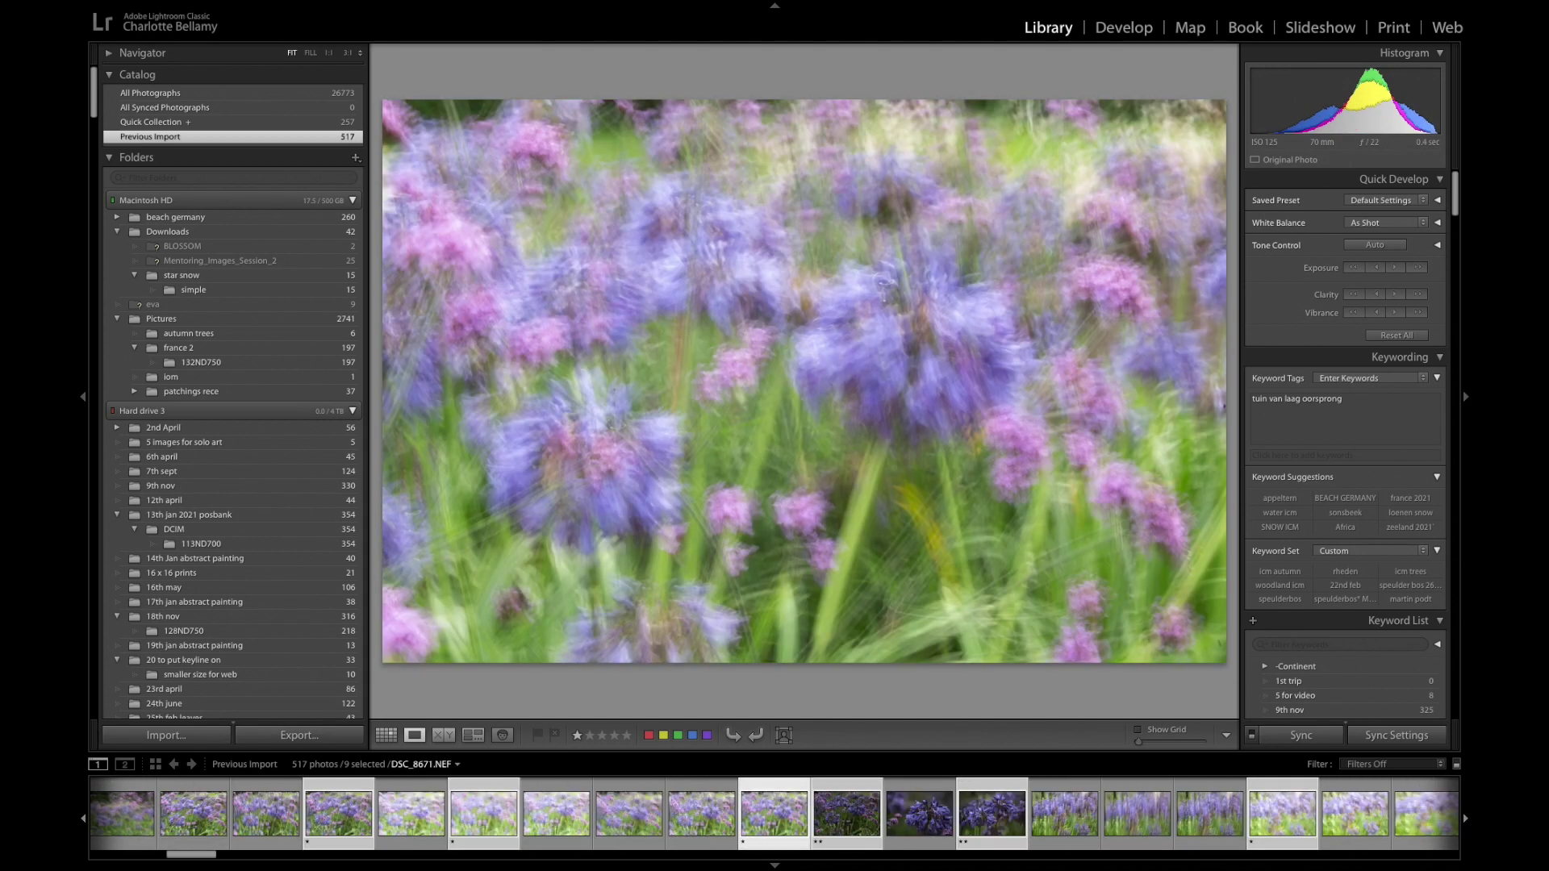
key(2)
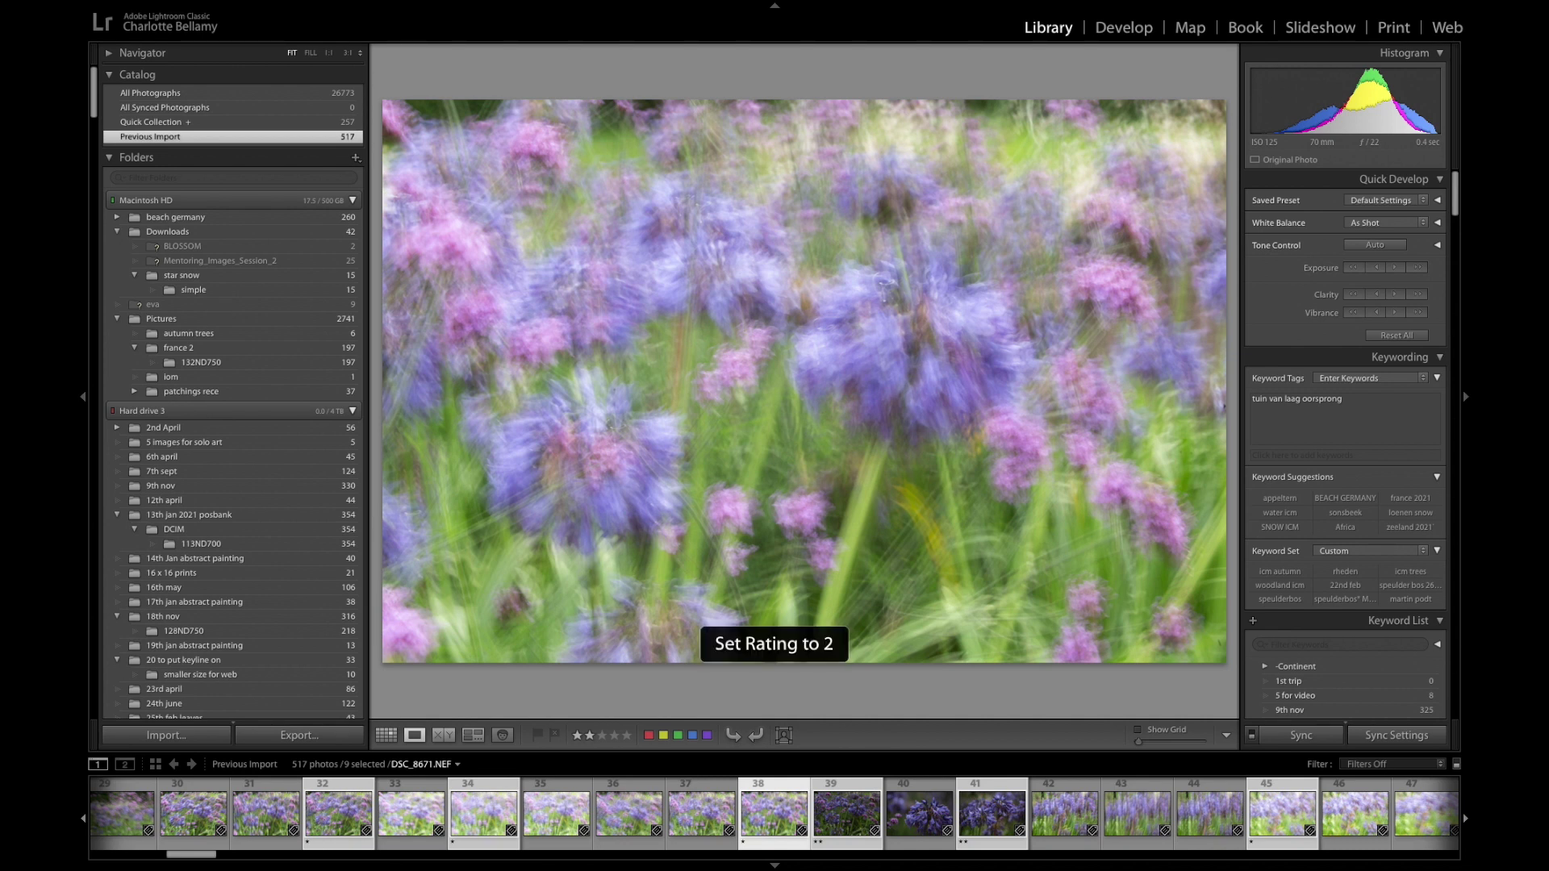
Go through the remaining selected photos, compare DSC_8678-2.NEF with its selected neighbour, rate it two stars, and return to Survey view
key(Right)
key(Right)
key(Right)
key(Right)
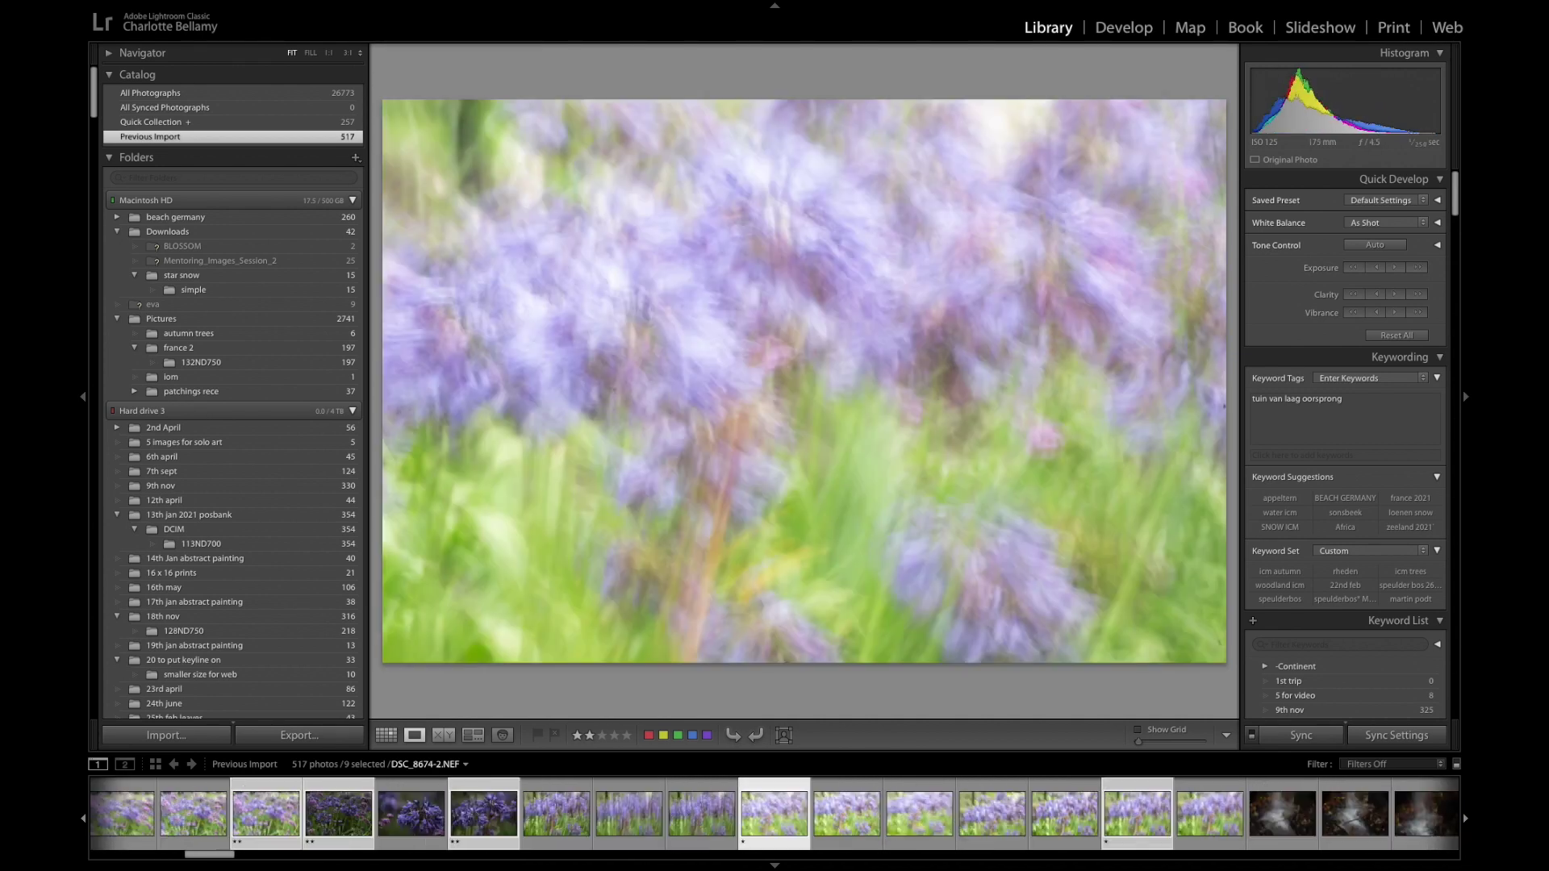
key(Left)
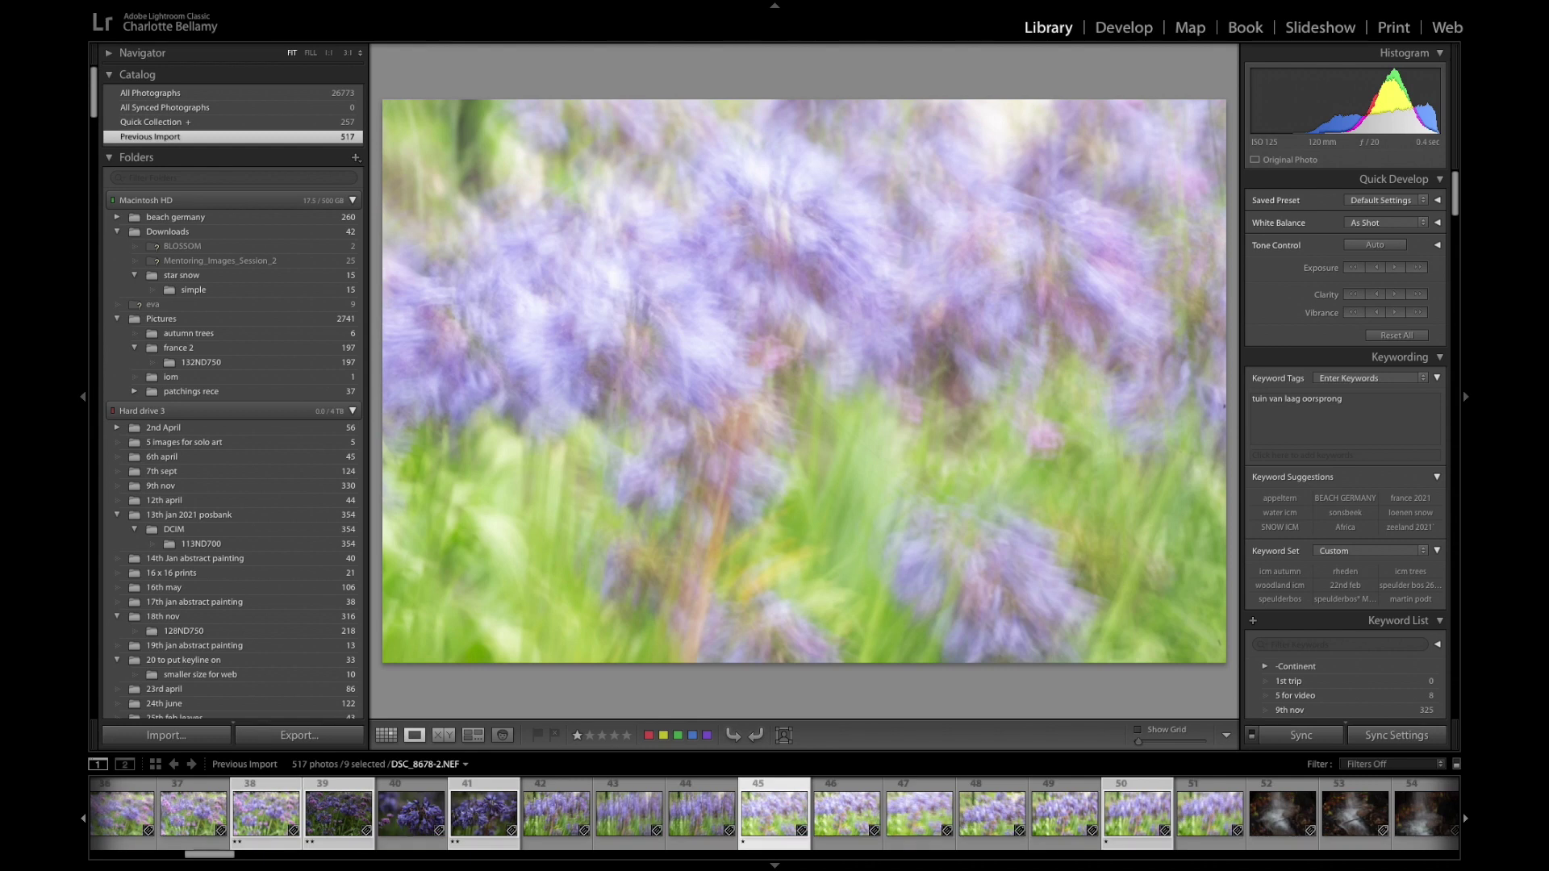
key(Right)
key(Left)
key(2)
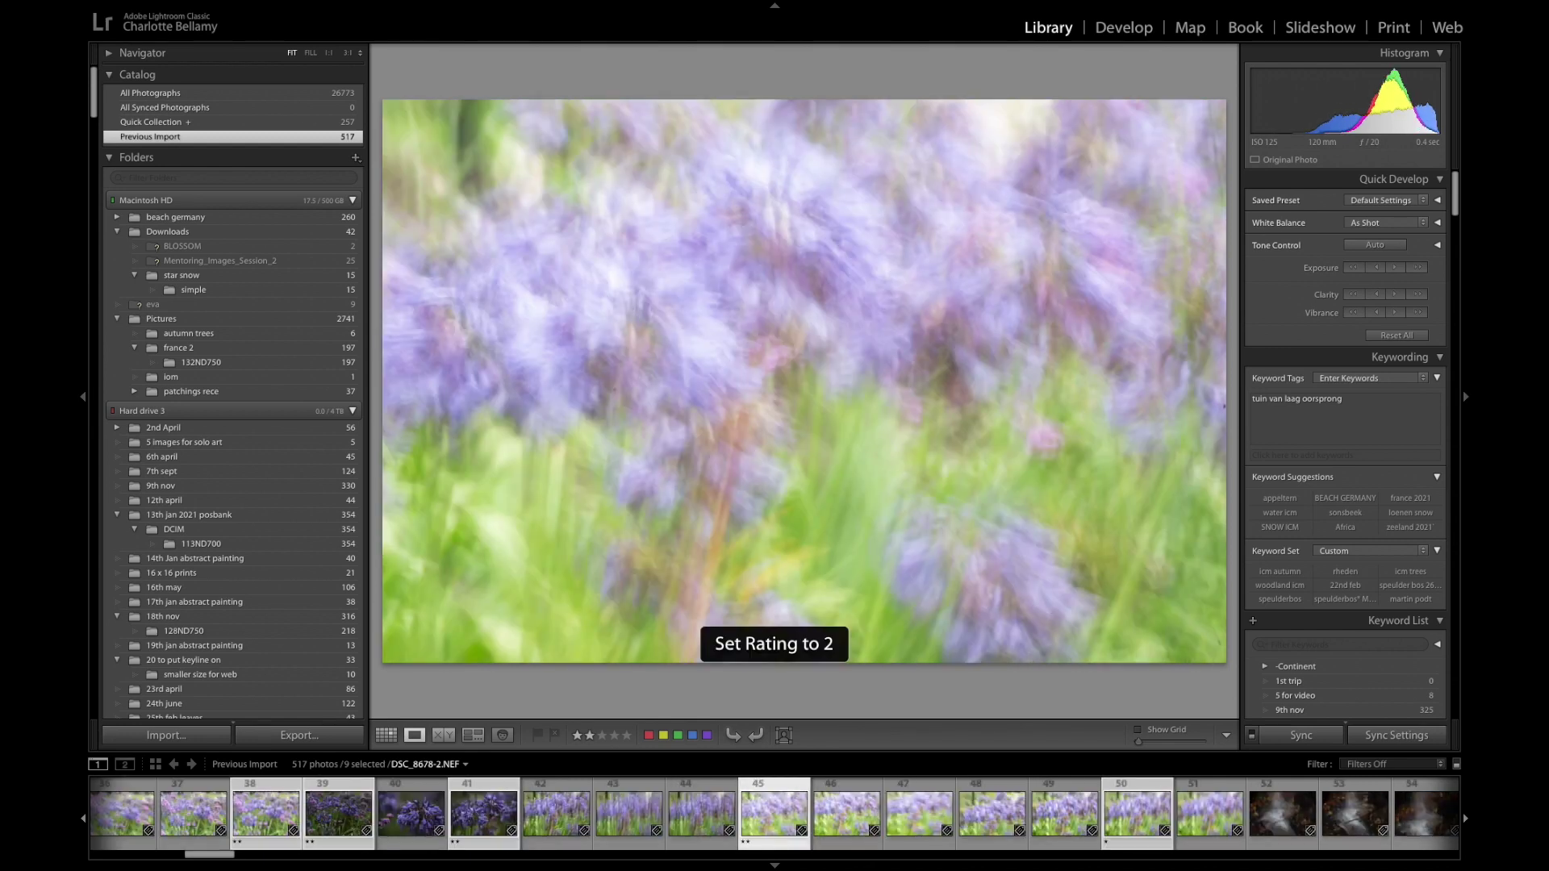
click(472, 734)
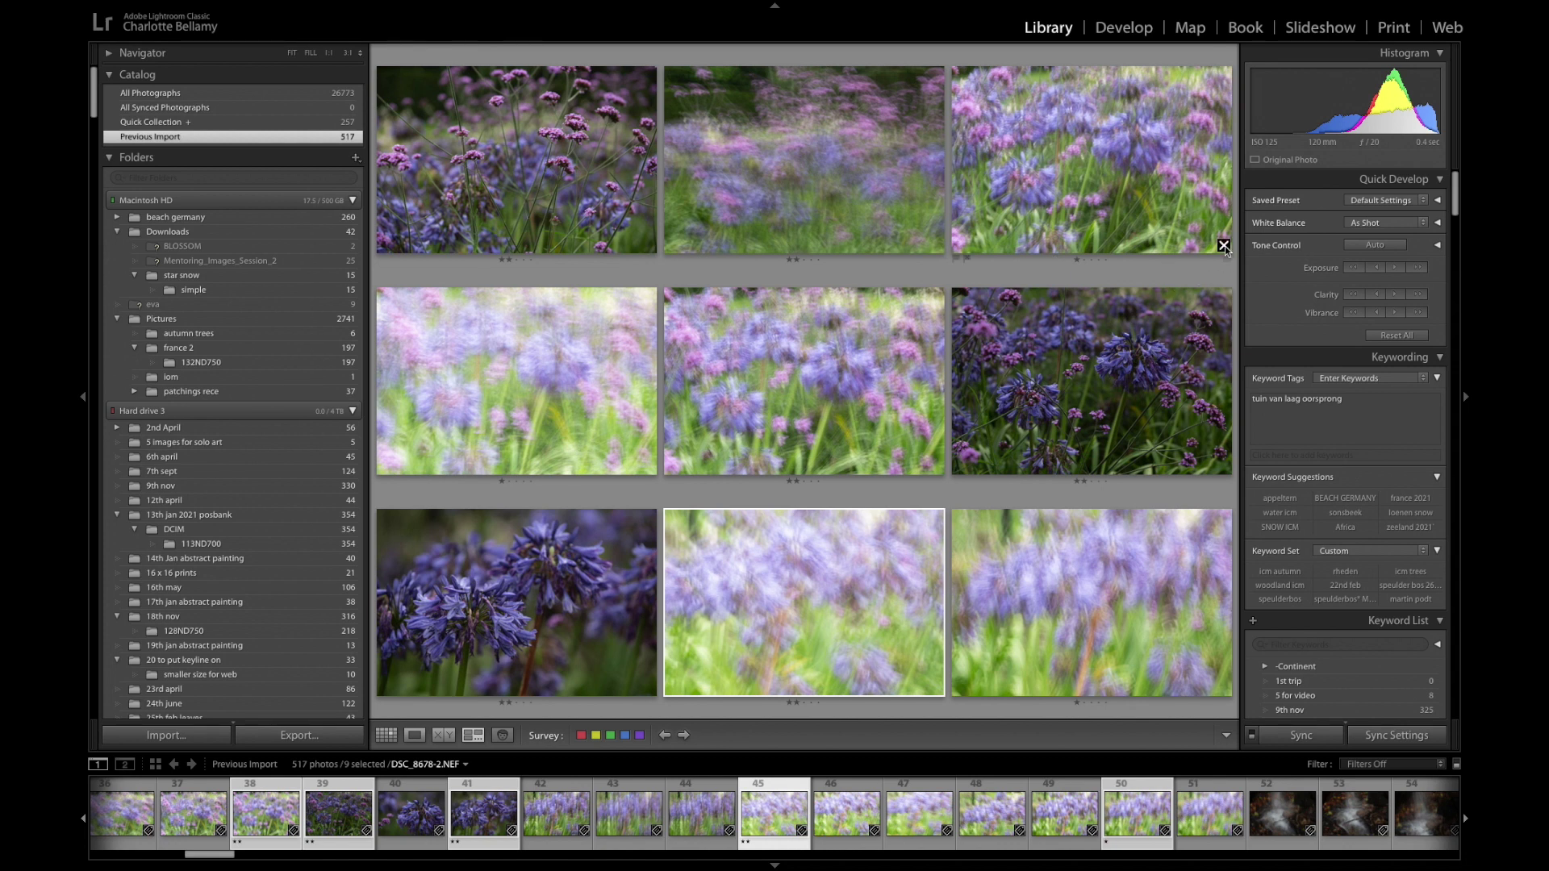
Remove the three remaining one-star blurred frames from the survey, leaving only the two-star photos
click(1224, 245)
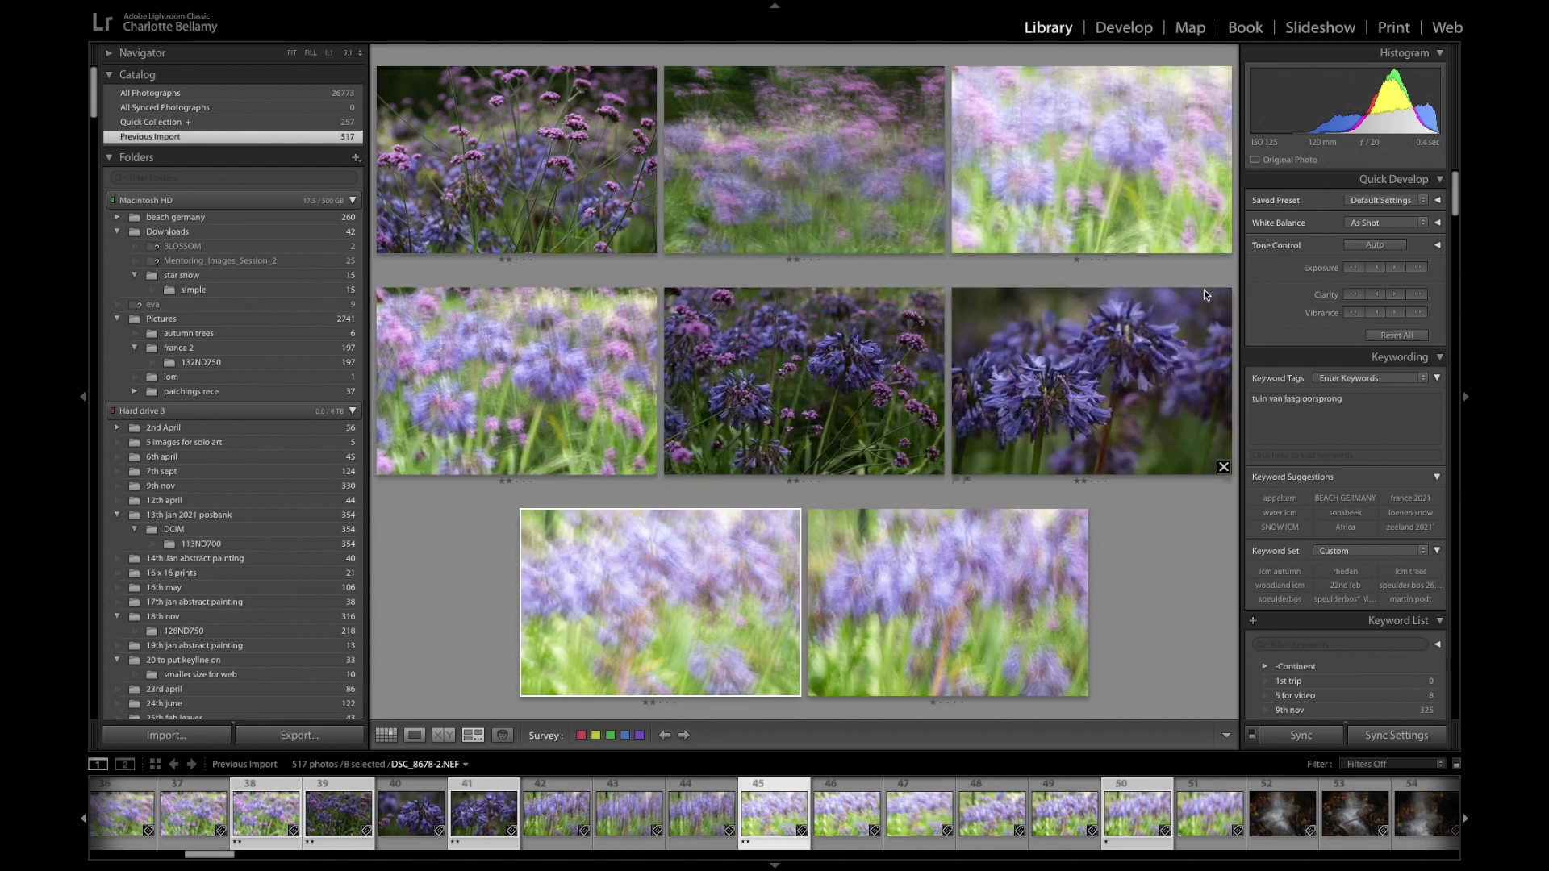
click(1222, 246)
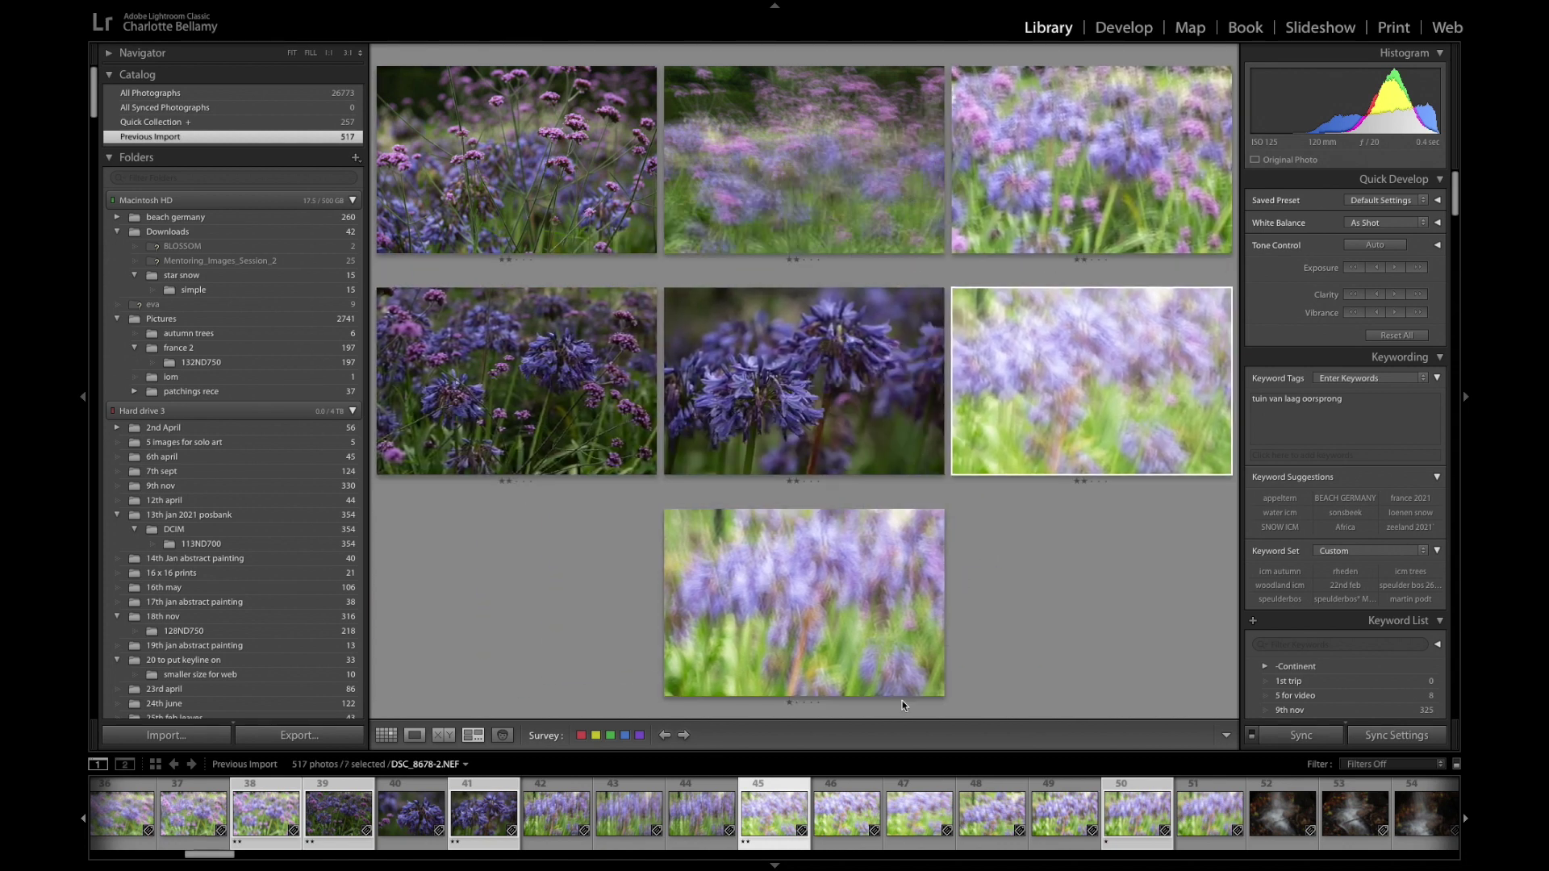
click(936, 688)
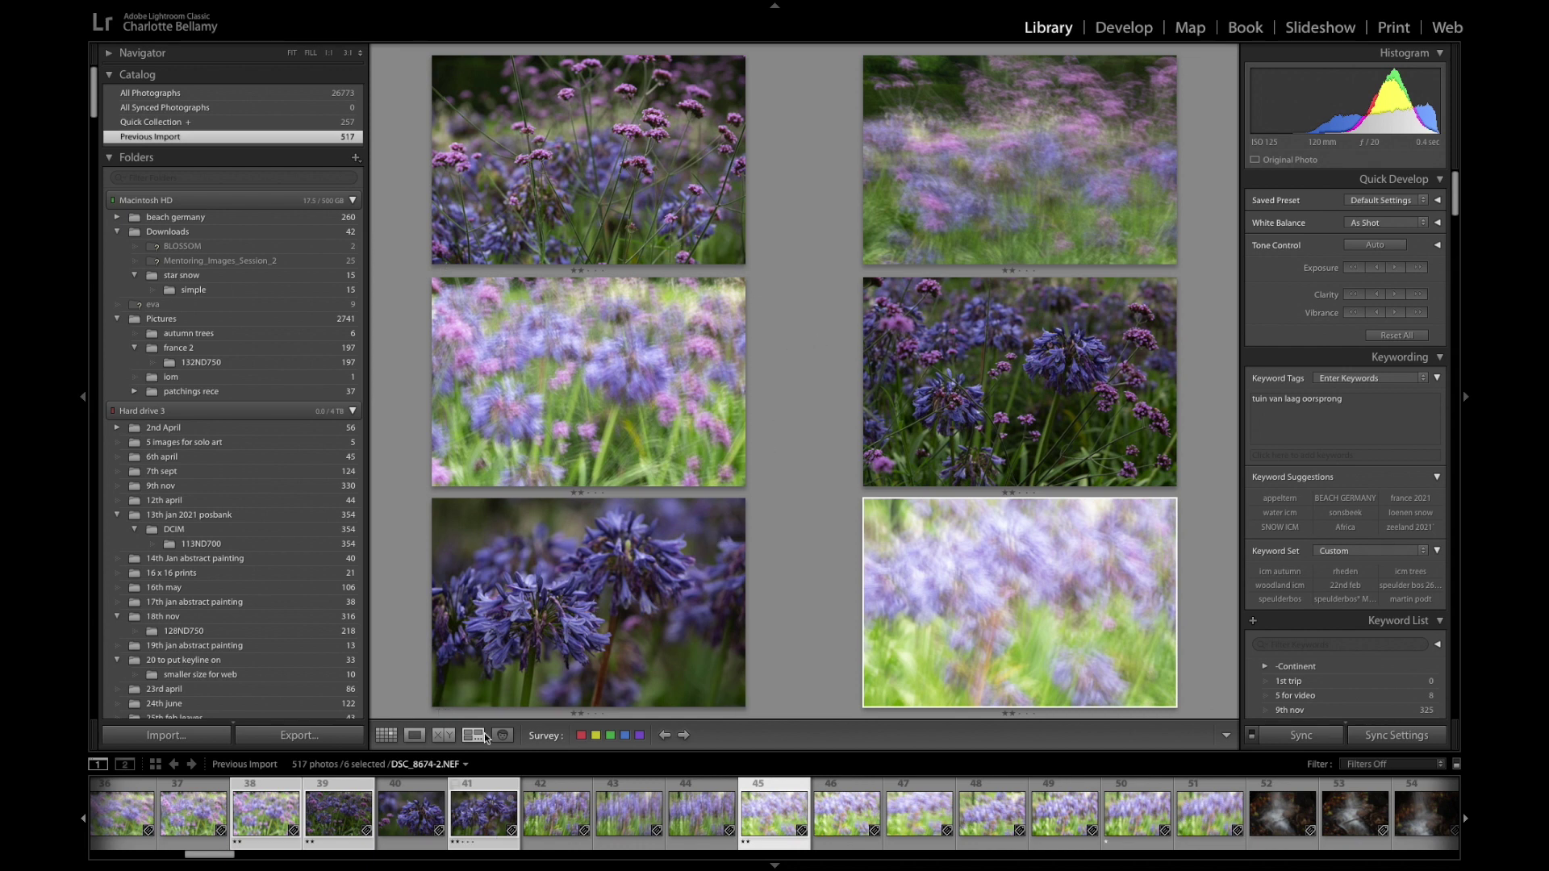
Return to the thumbnail grid and filter the Previous Import photos by attribute to ratings of two stars or more
key(g)
scroll(869, 390, up, 2)
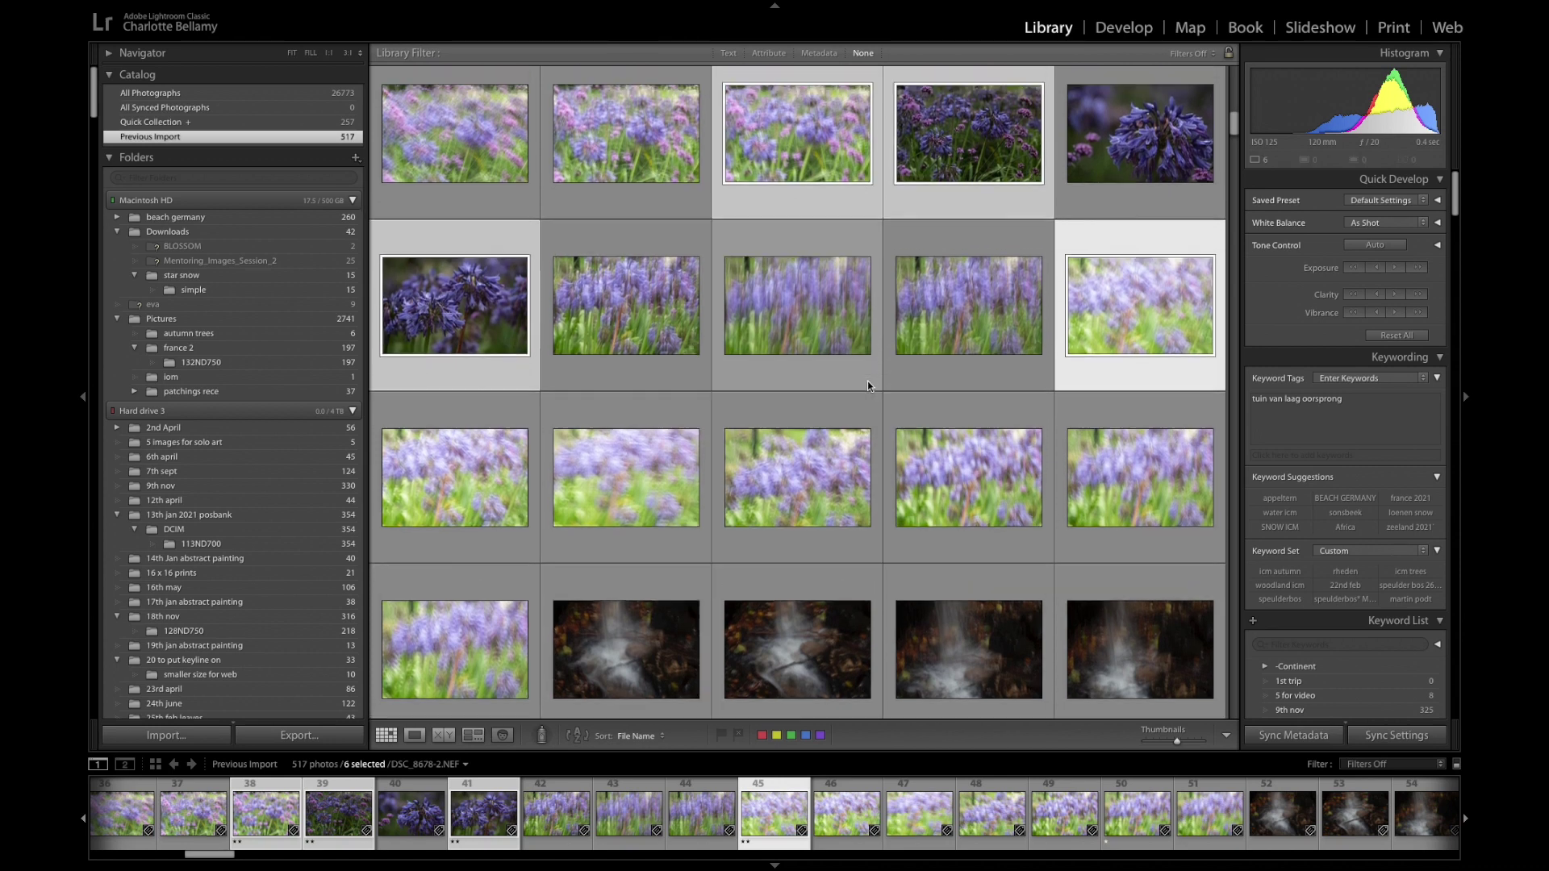
click(768, 54)
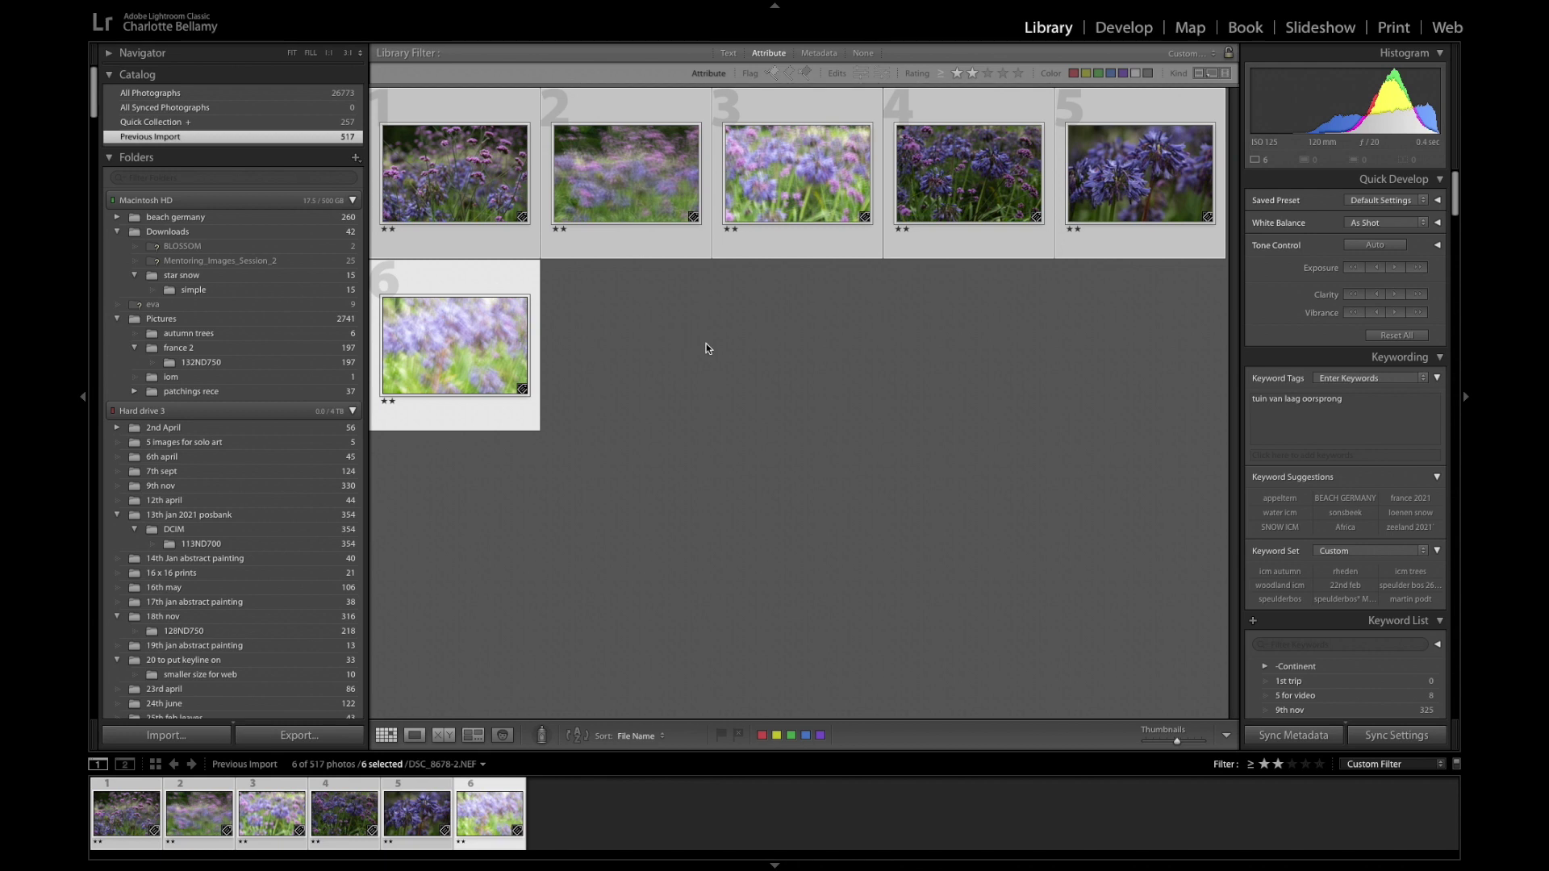
Select the sharp DSC_8652.NEF and the blurred DSC_8661.NEF and open them together as layers in Photoshop
click(491, 187)
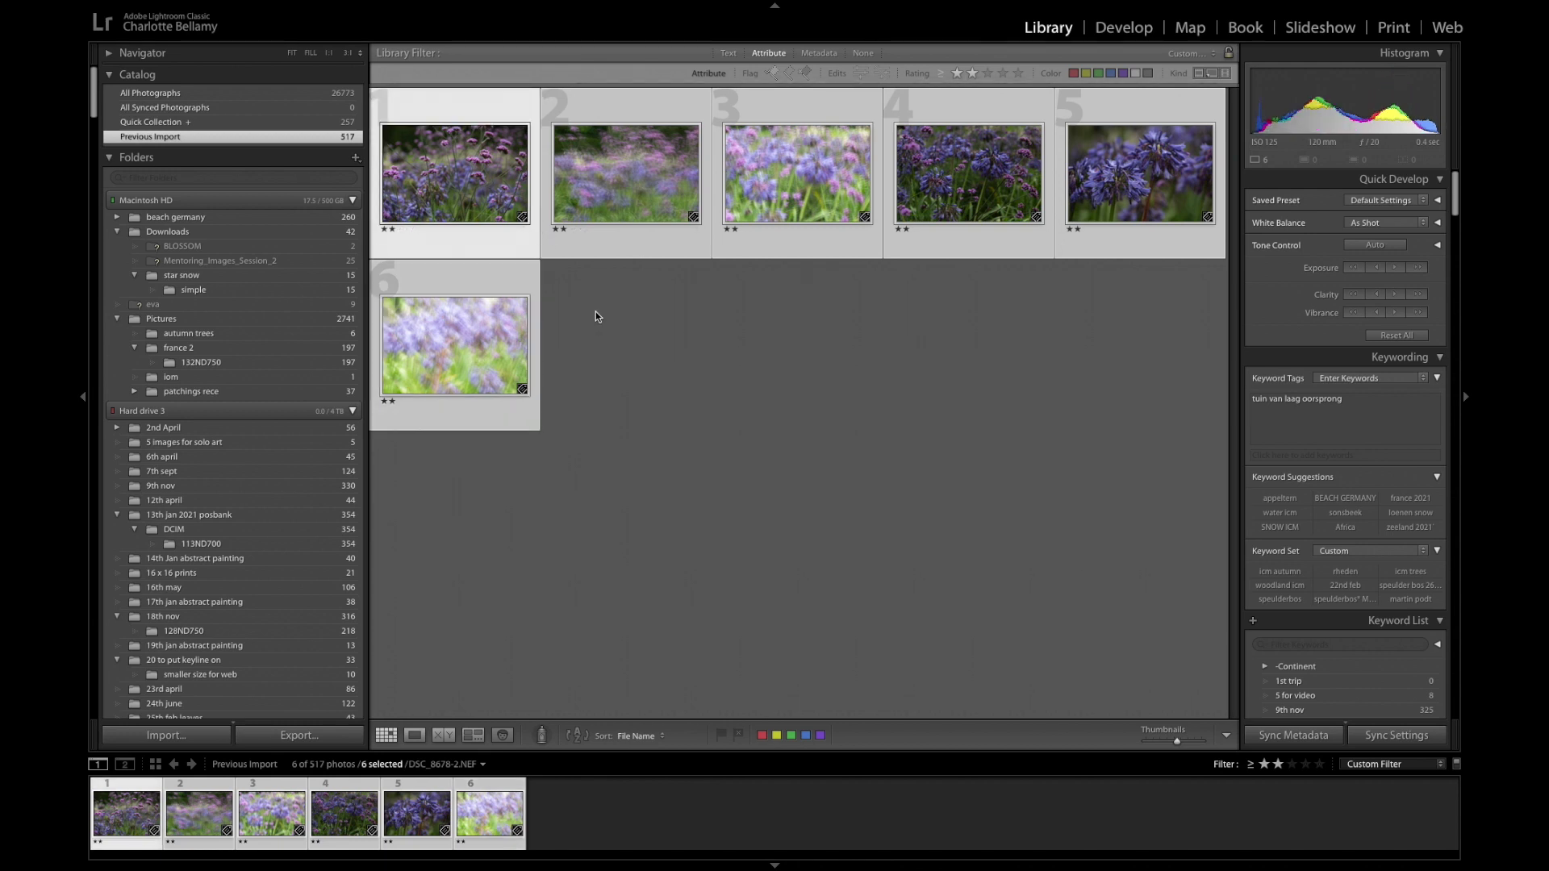
super+click(610, 187)
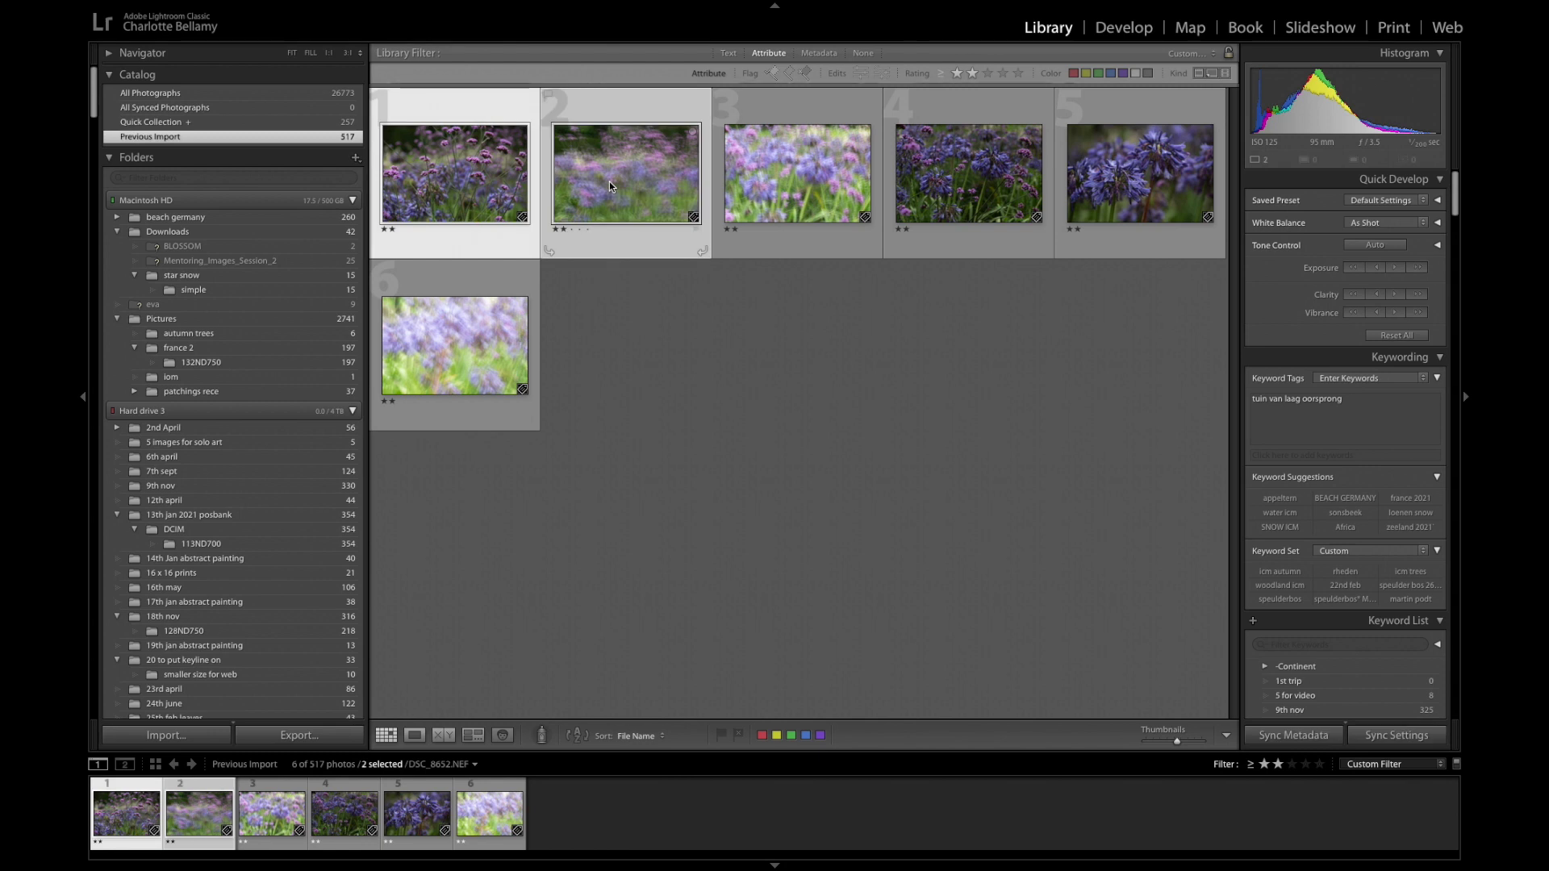
right_click(609, 187)
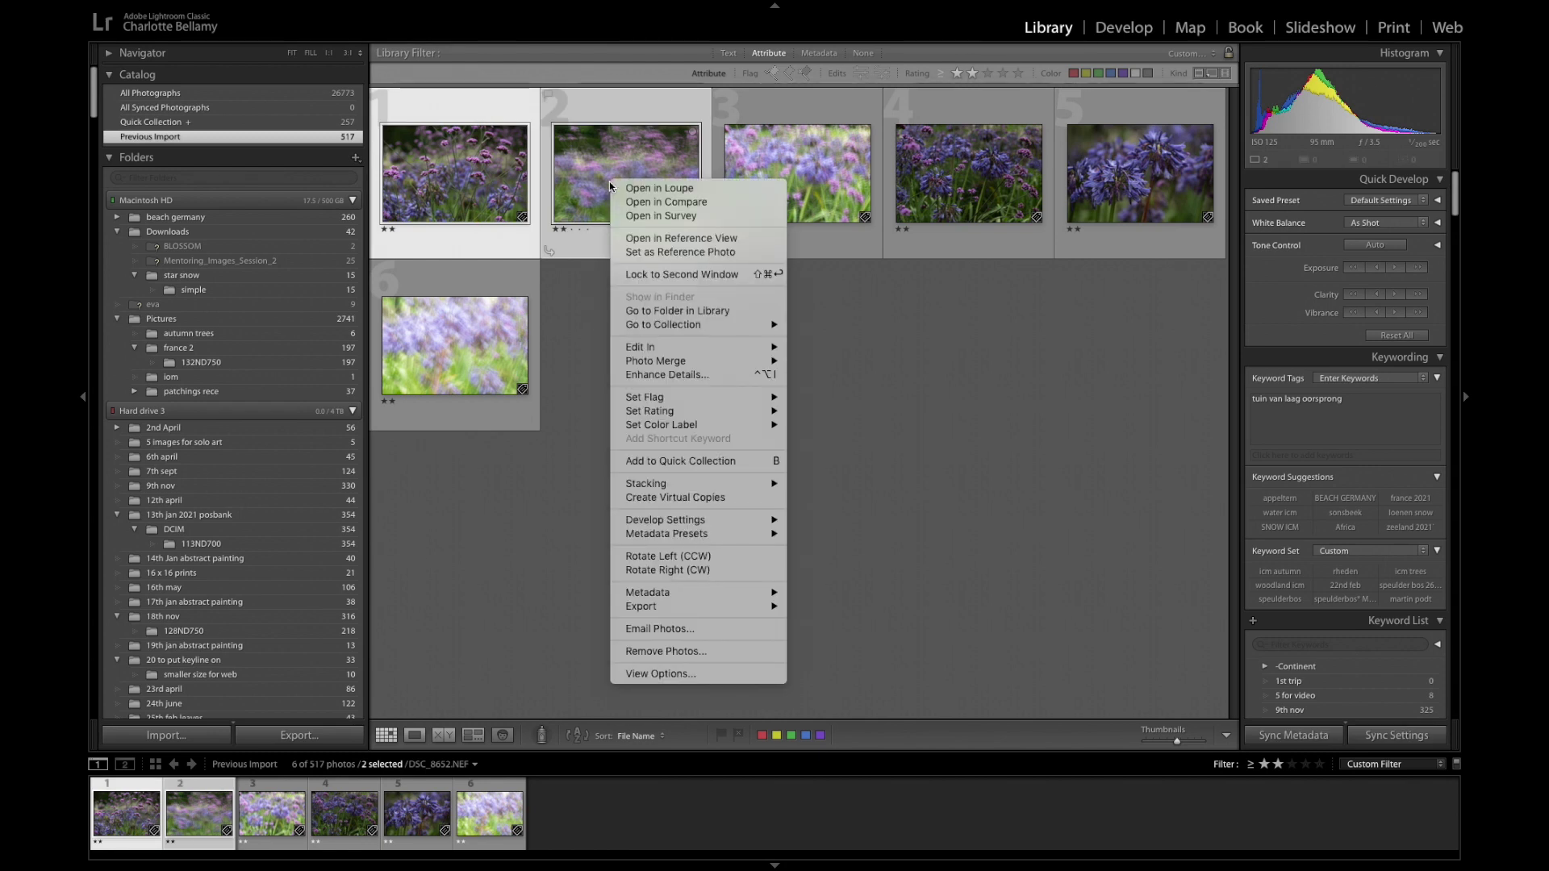
mouse_move(661, 348)
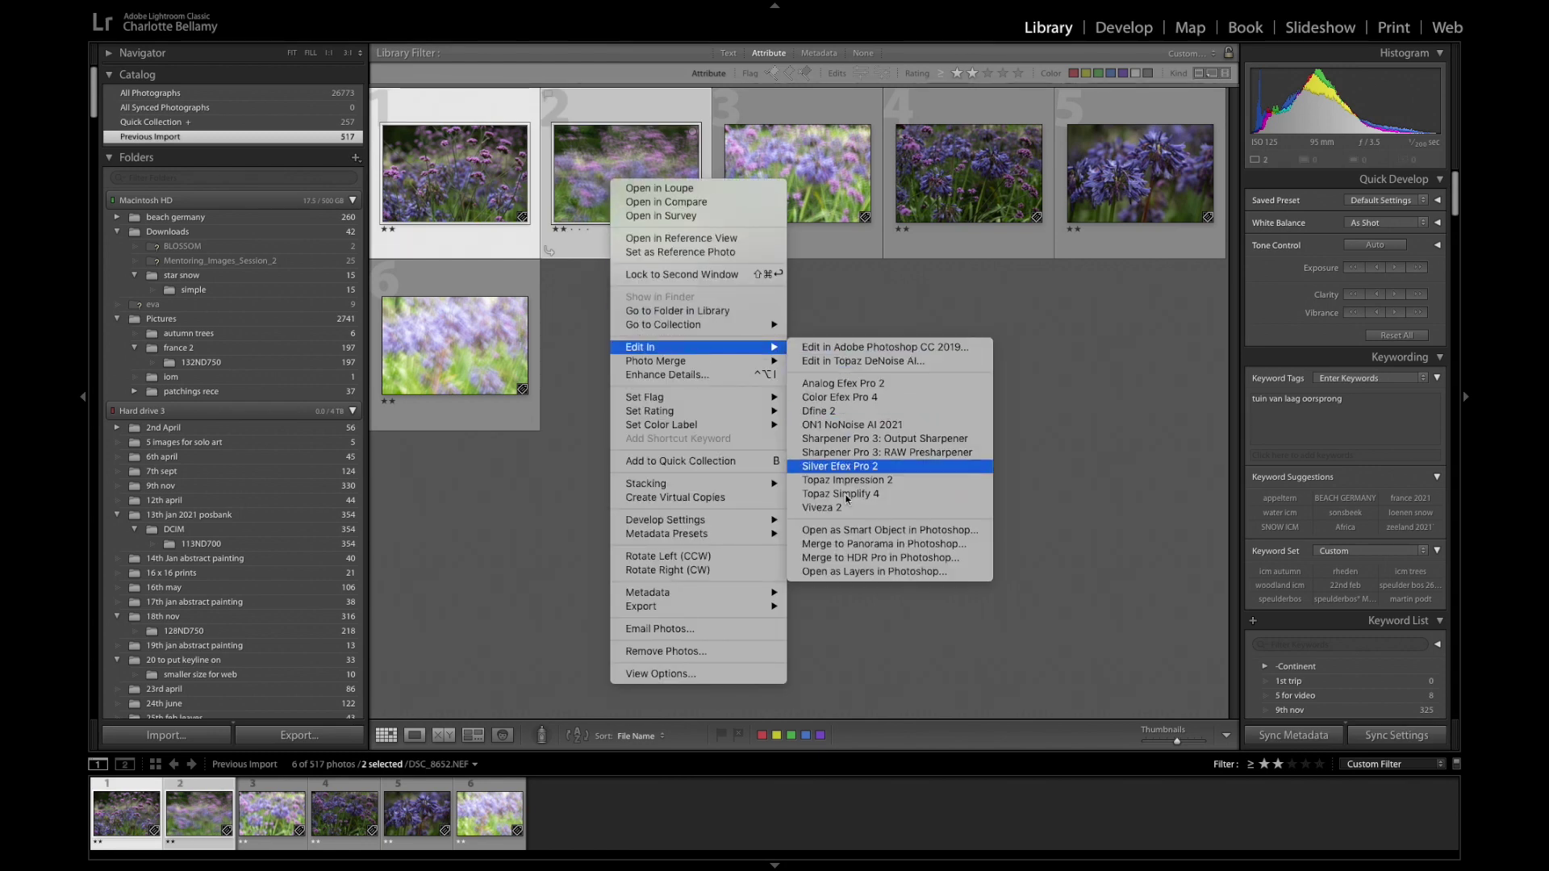
click(855, 576)
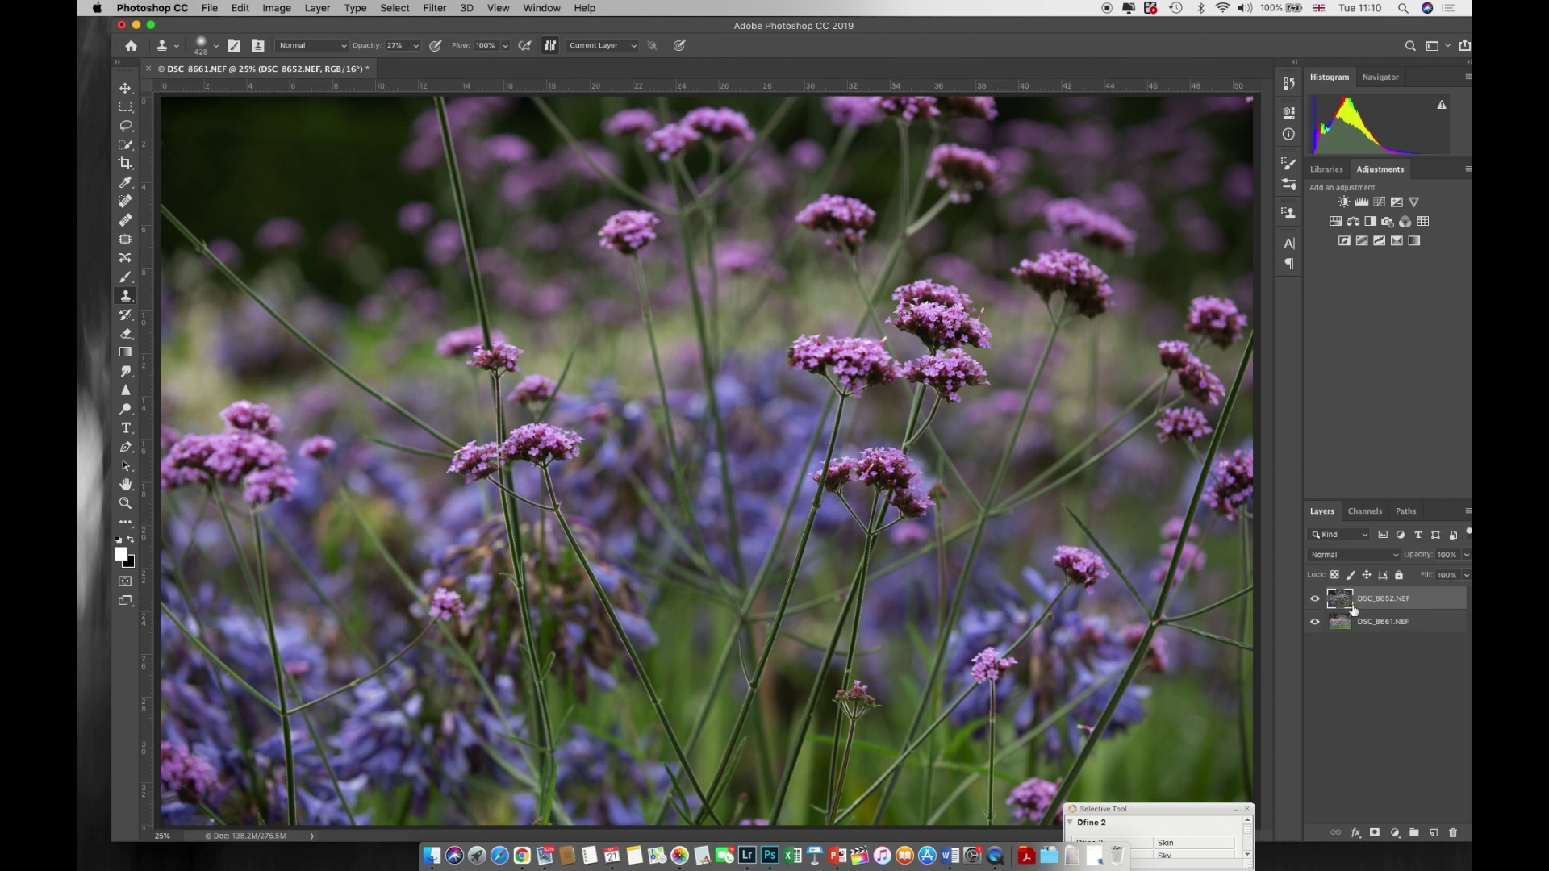
Try the Multiply blend mode on the DSC_8652.NEF layer, and set it to Screen instead
click(1395, 560)
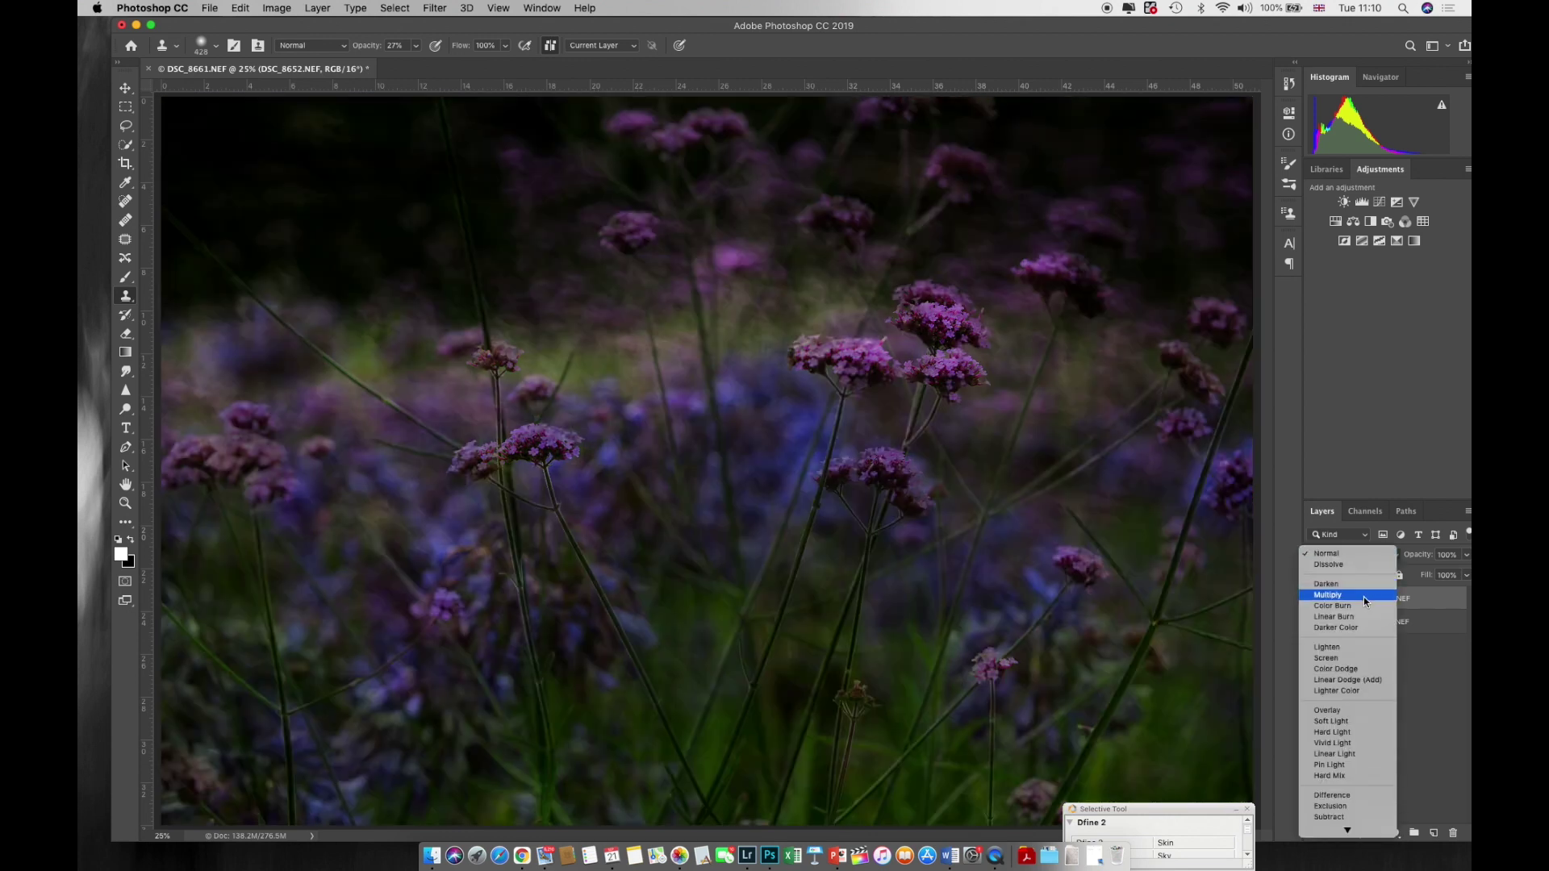
click(1365, 594)
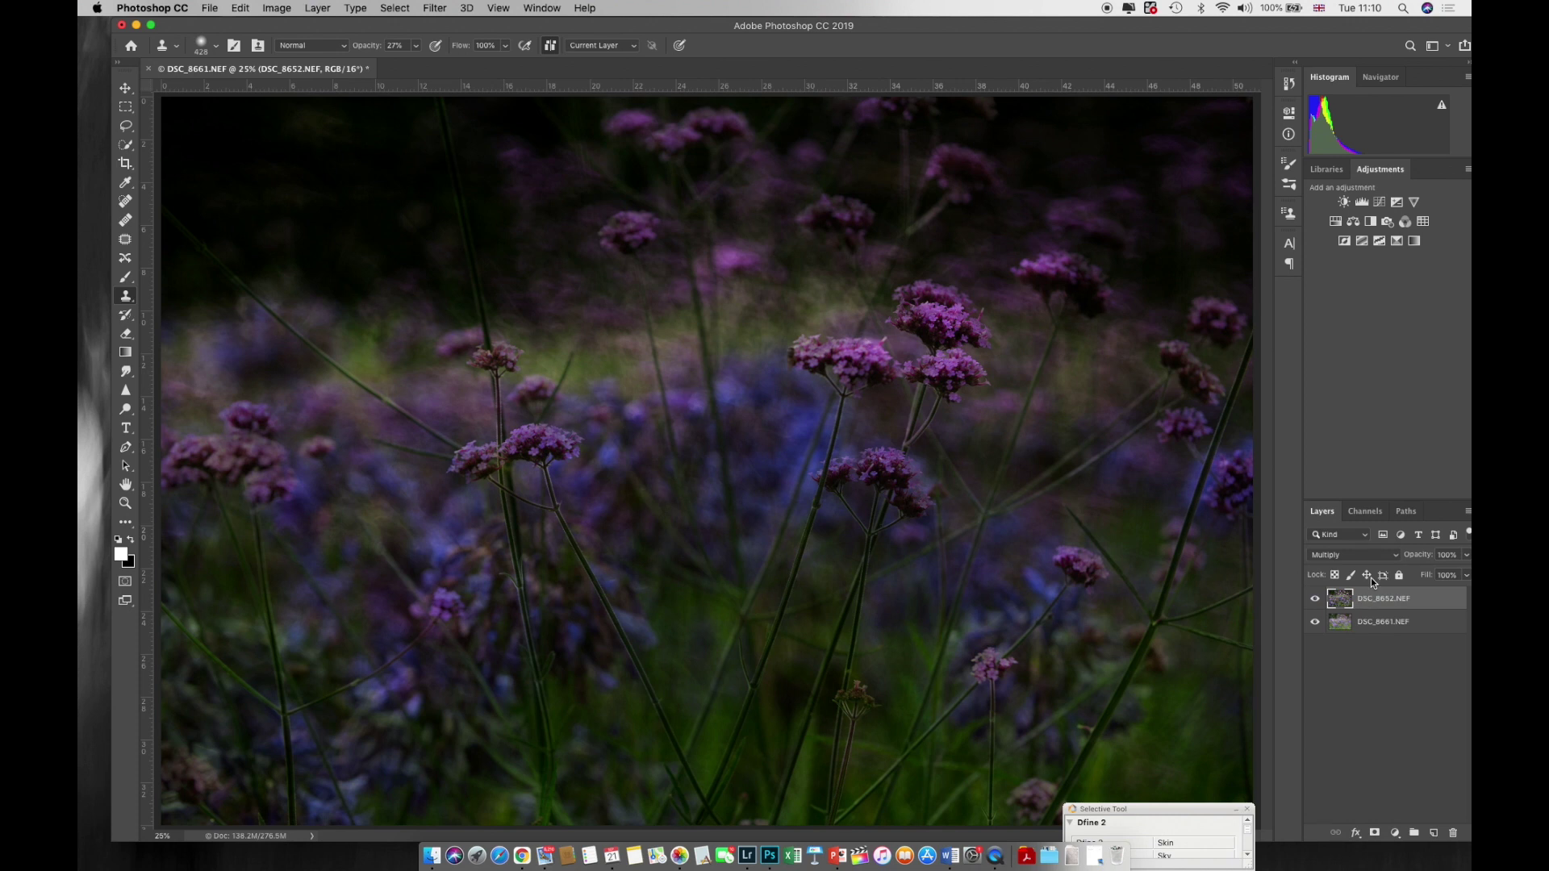
click(1388, 556)
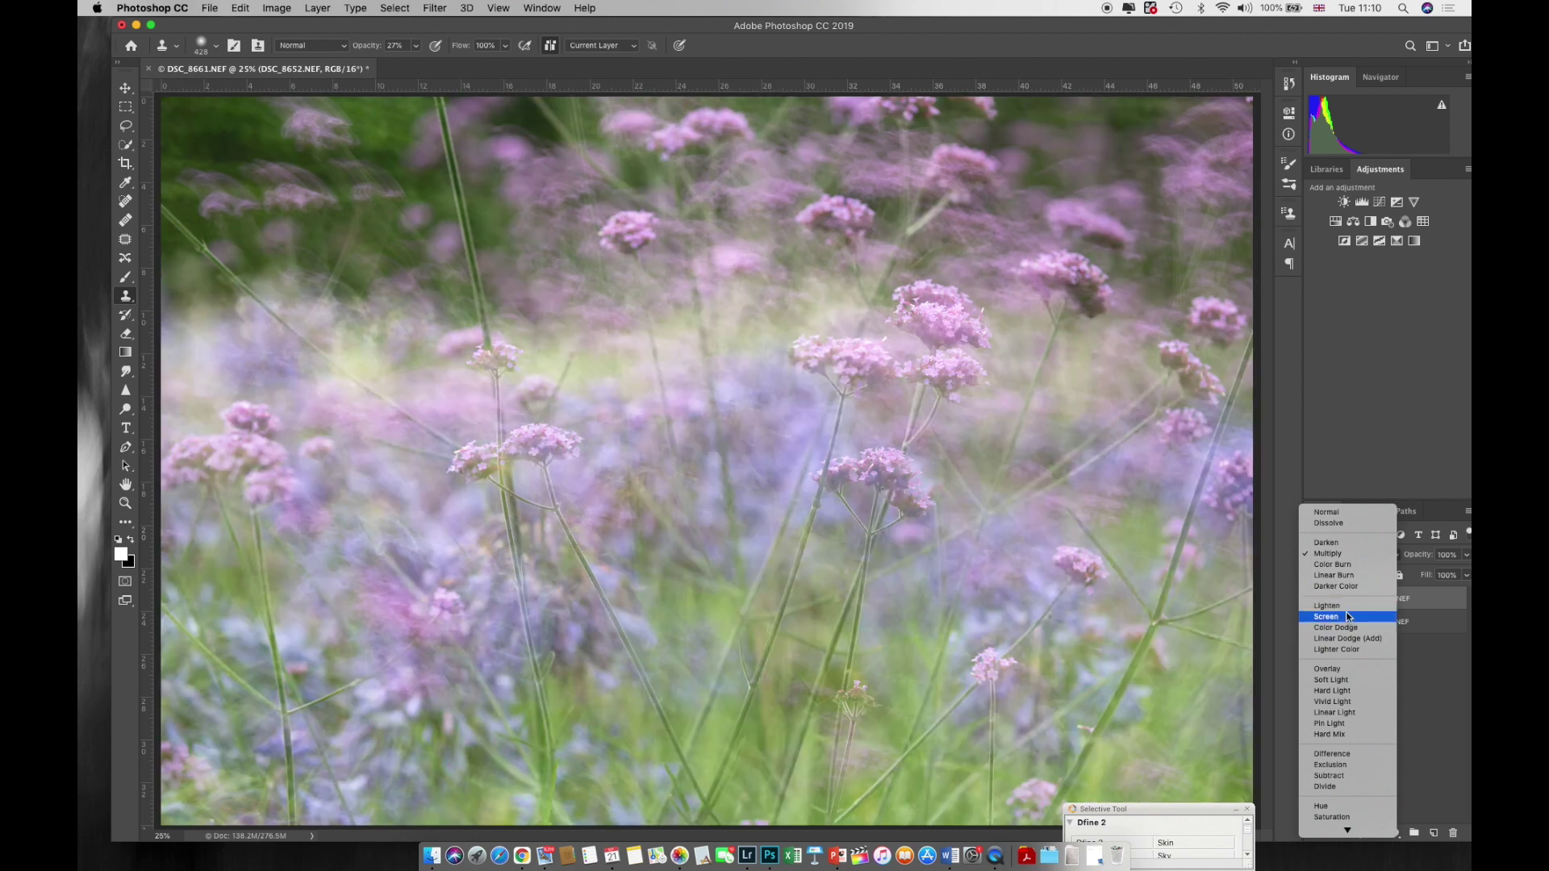
click(1346, 617)
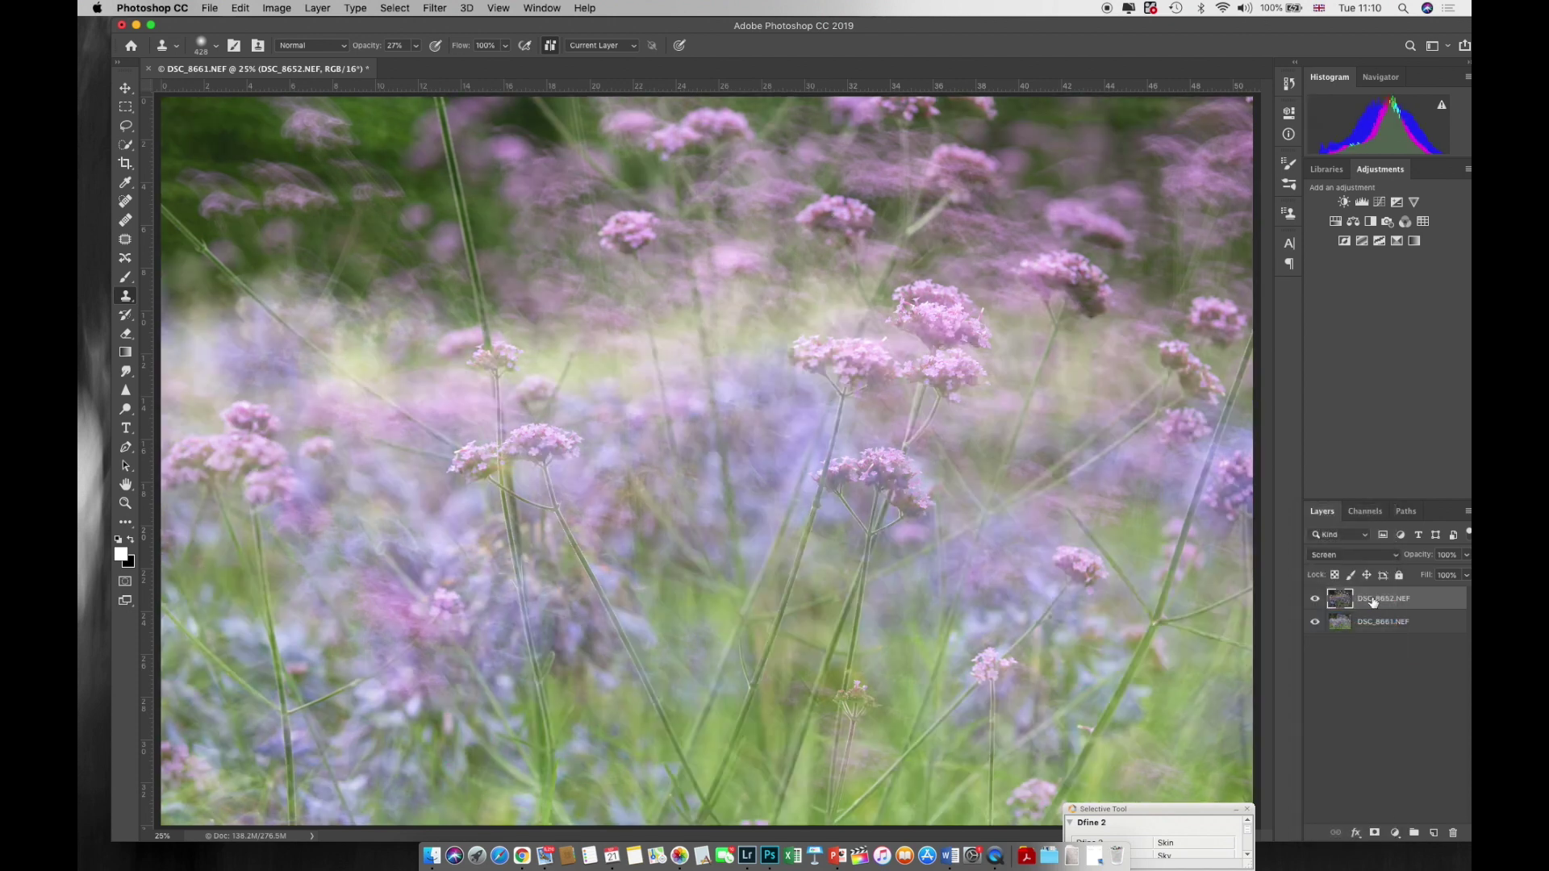
Preview the Screen blend by fading the DSC_8652.NEF layer's opacity to 0% and restoring it to 100%
click(1467, 555)
drag(1461, 573, 1369, 574)
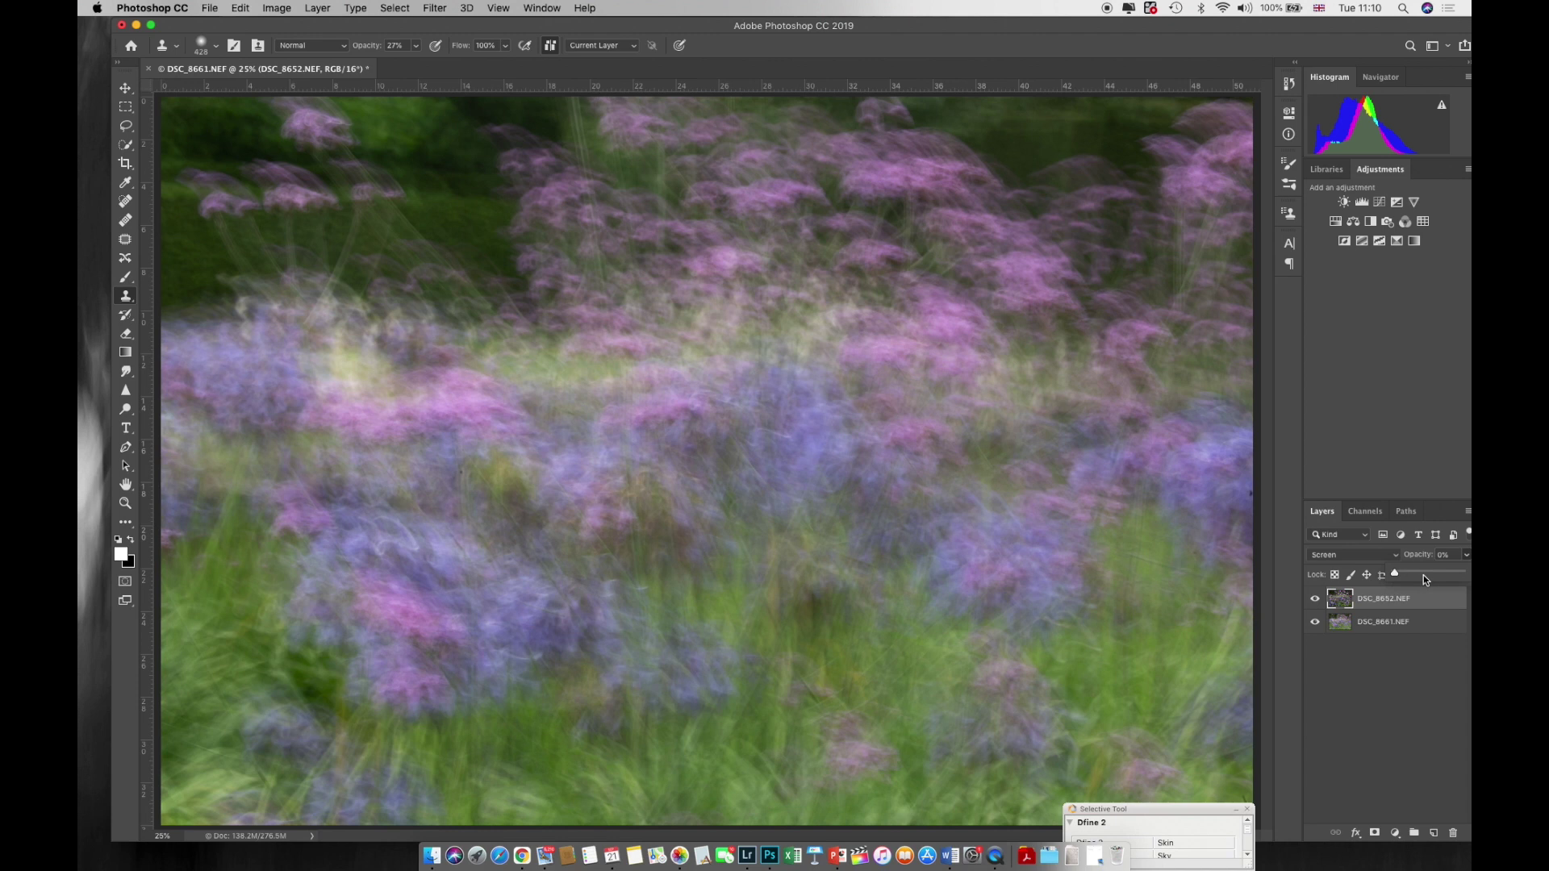
drag(1423, 574, 1470, 574)
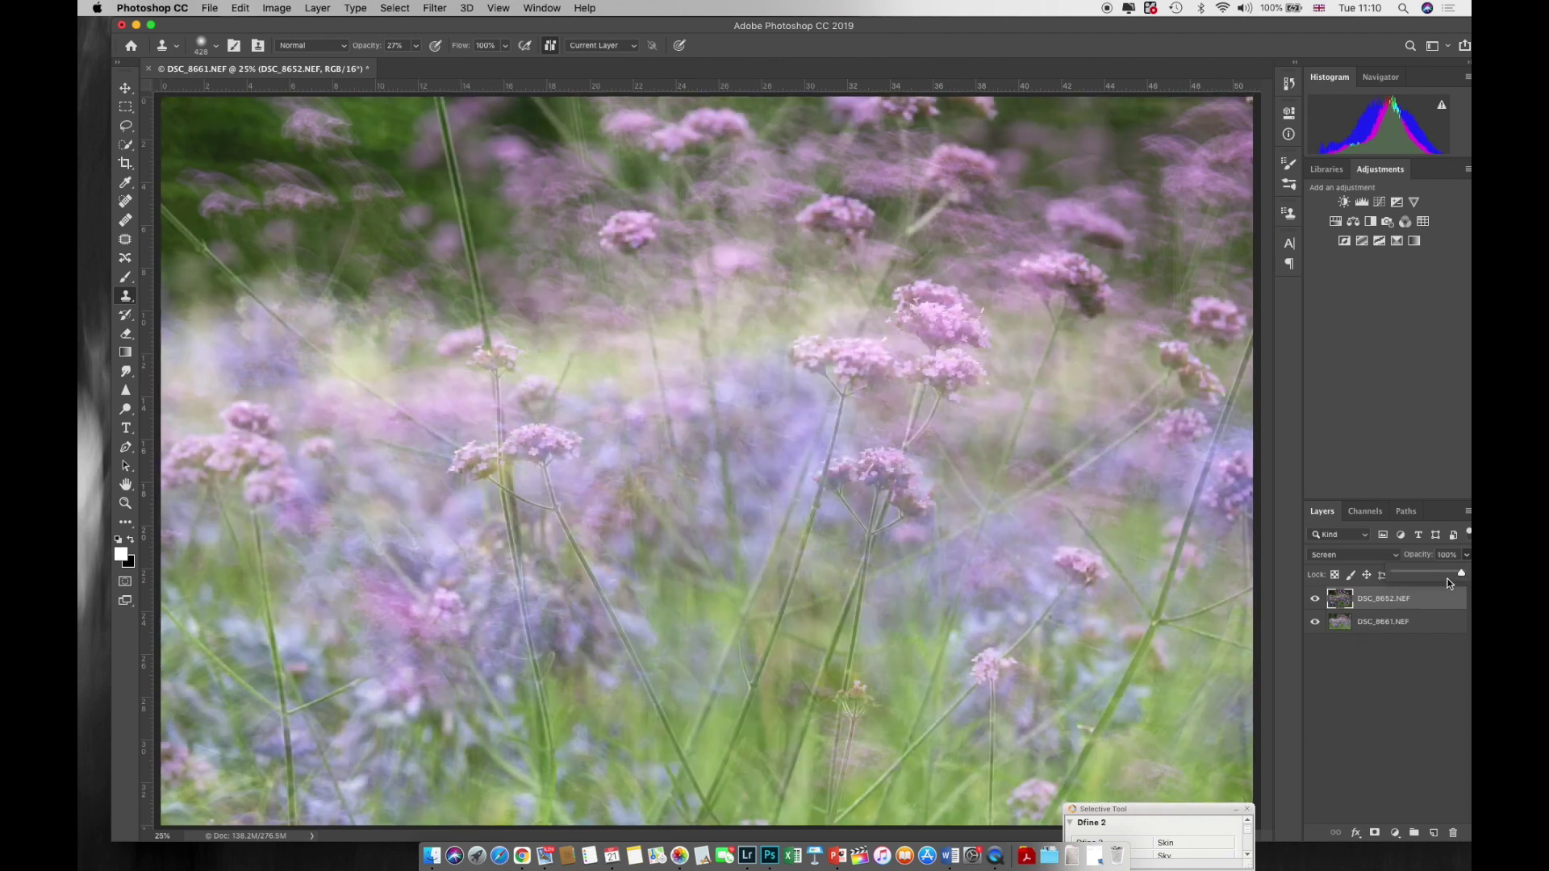
Move the DSC_8661.NEF layer above DSC_8652.NEF and set its blend mode to Screen
drag(1395, 617, 1368, 596)
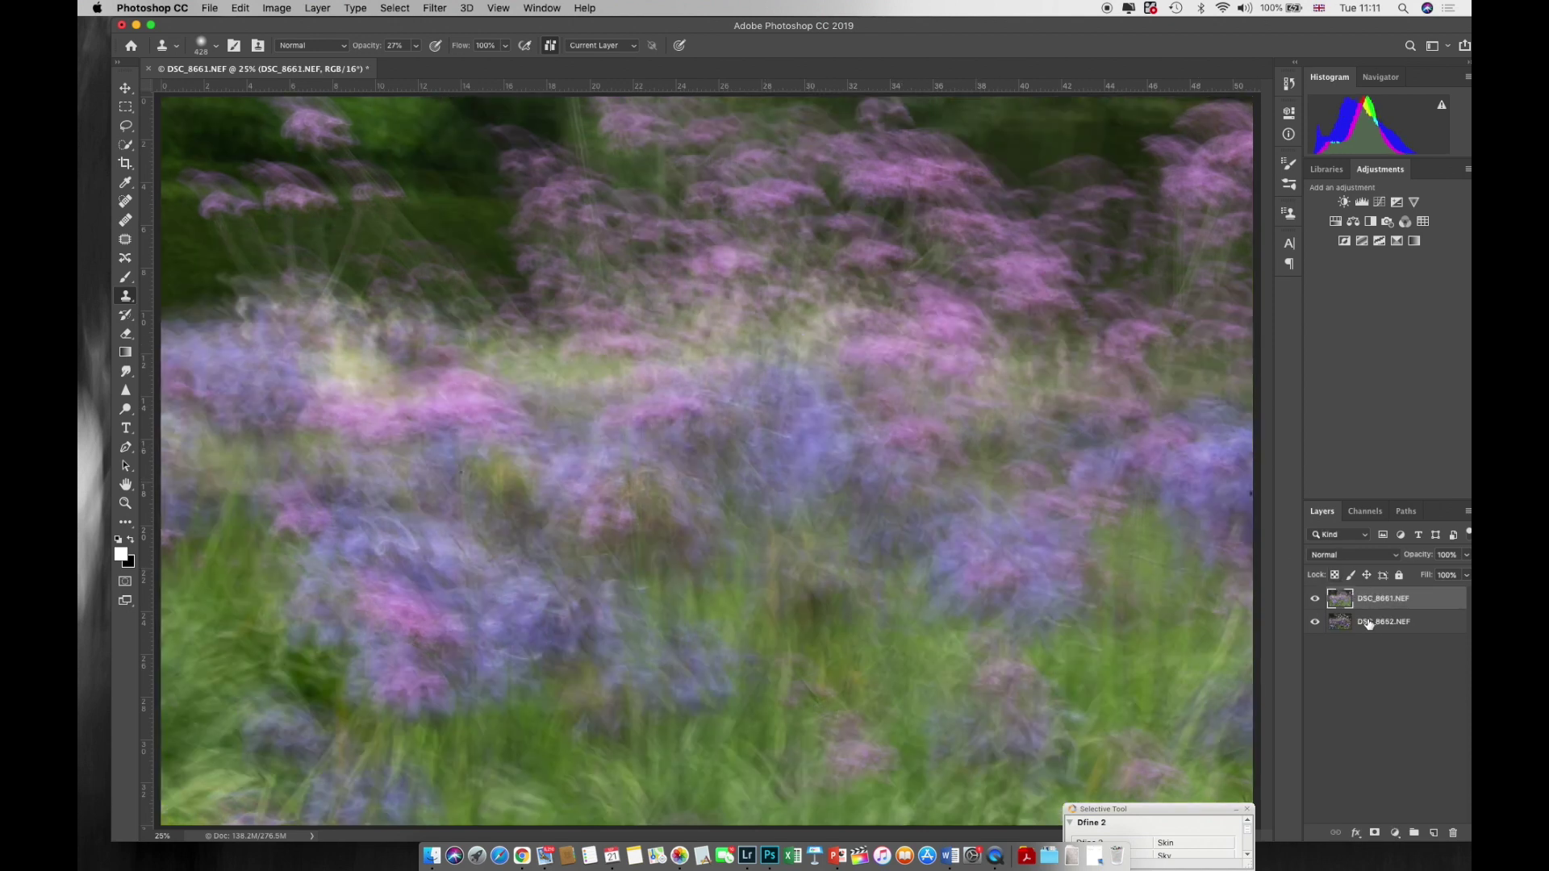
click(1397, 557)
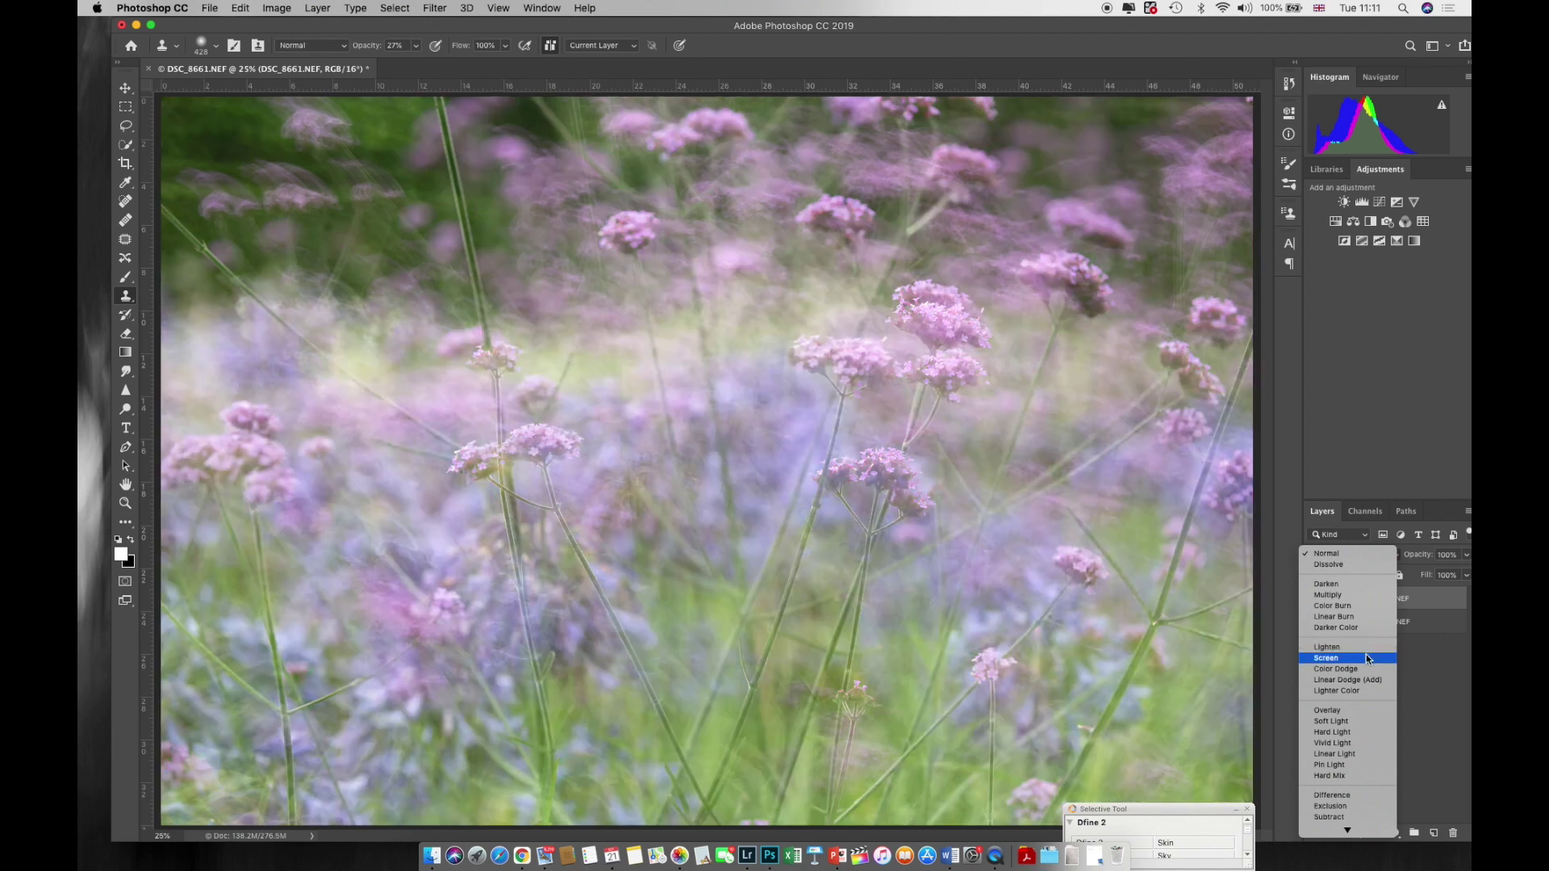
click(1367, 658)
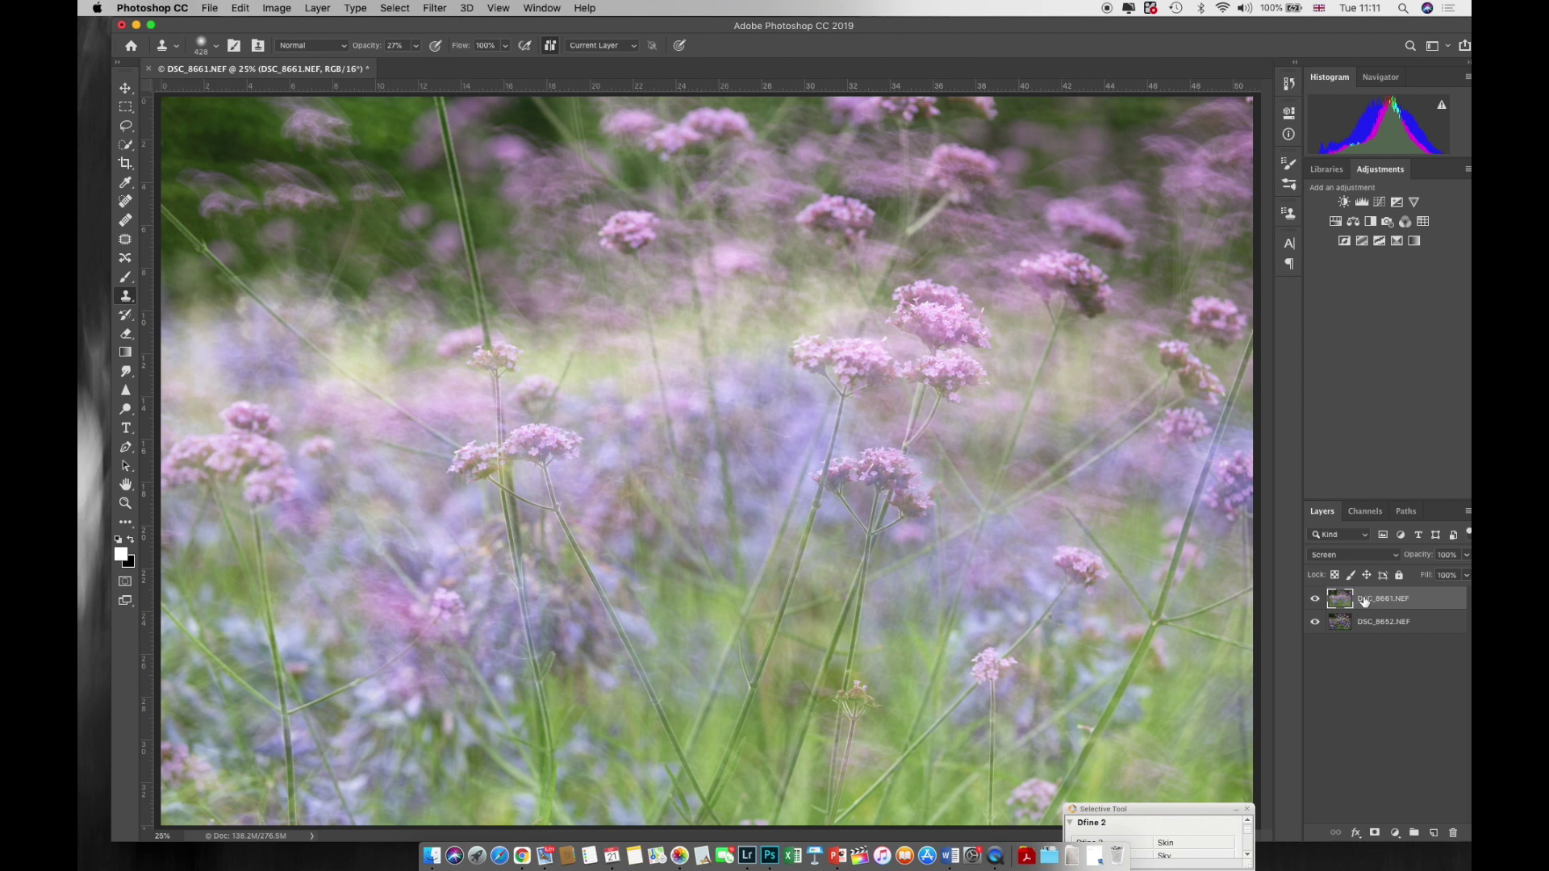
Try the DSC_8661.NEF layer at 0% and about 46% opacity, and return it to 100%
click(1467, 557)
drag(1412, 570, 1375, 572)
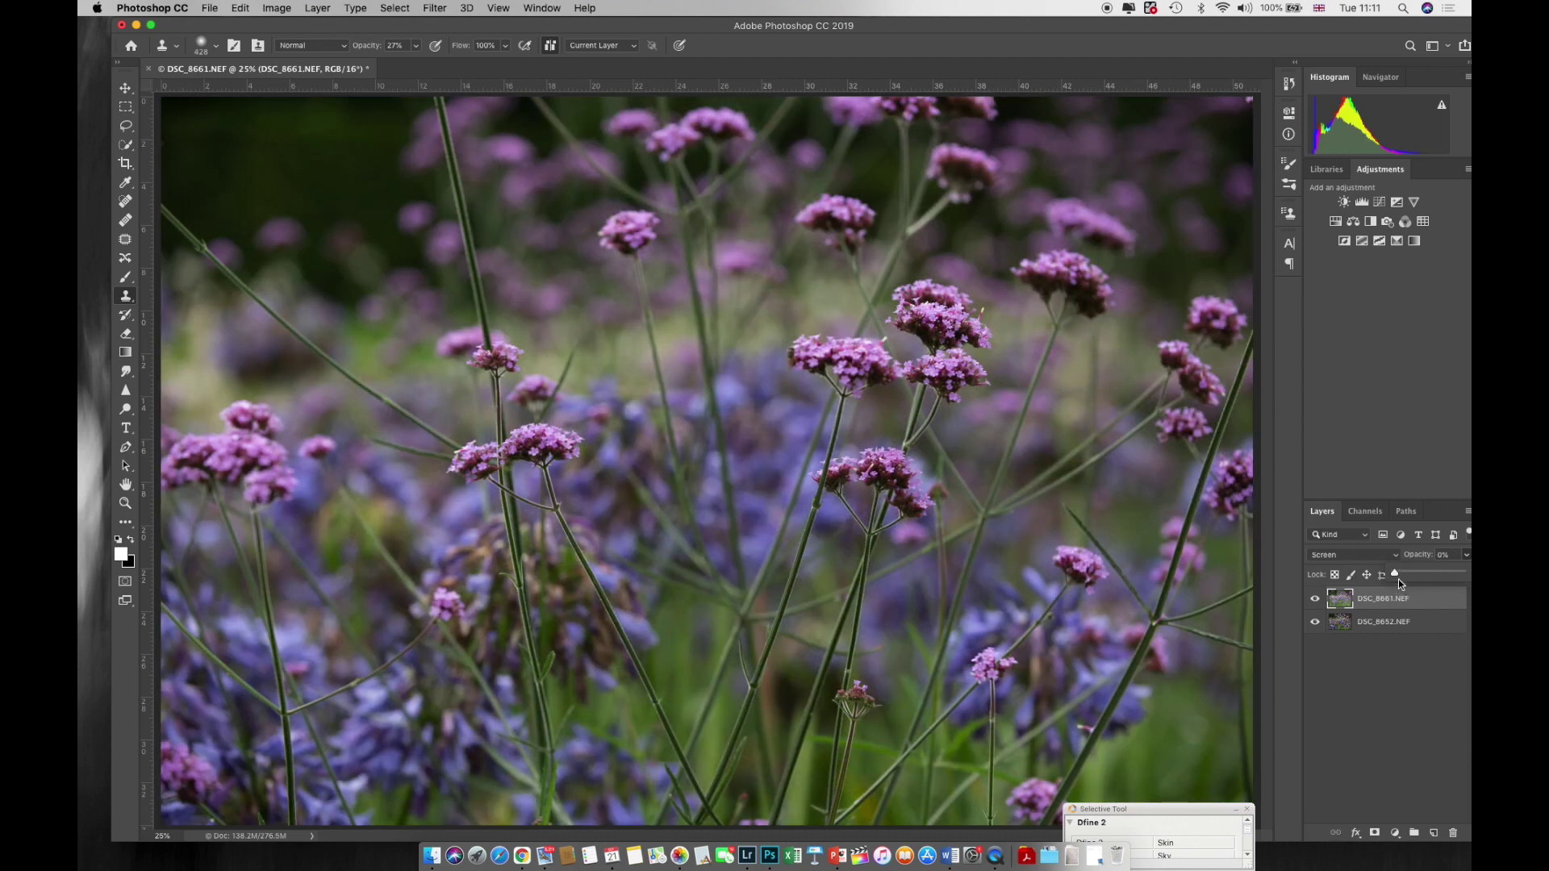
drag(1399, 574, 1426, 579)
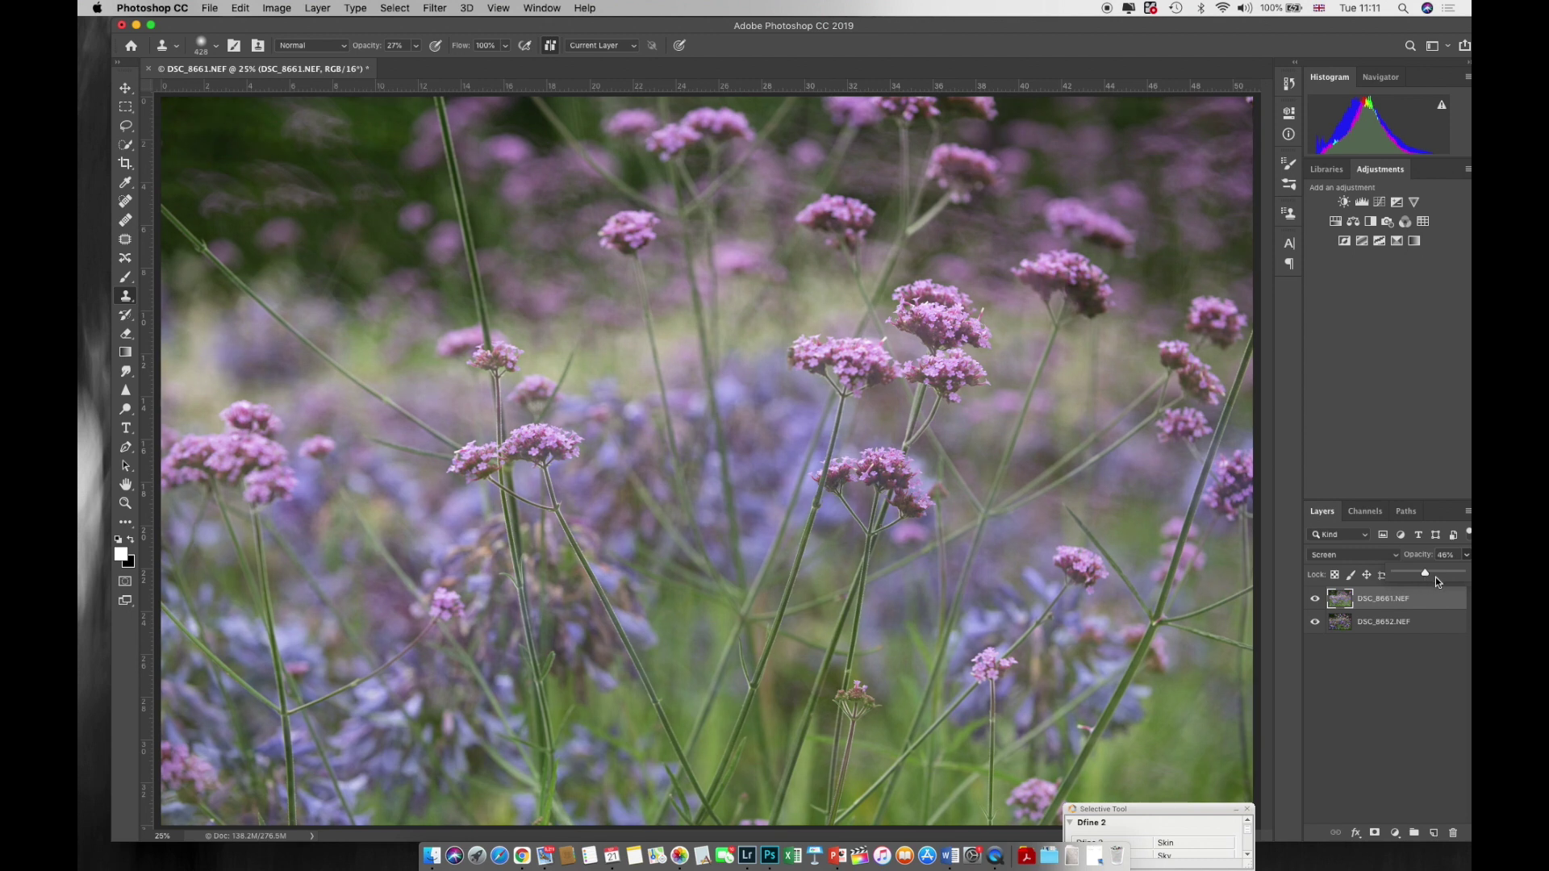
drag(1429, 574, 1463, 576)
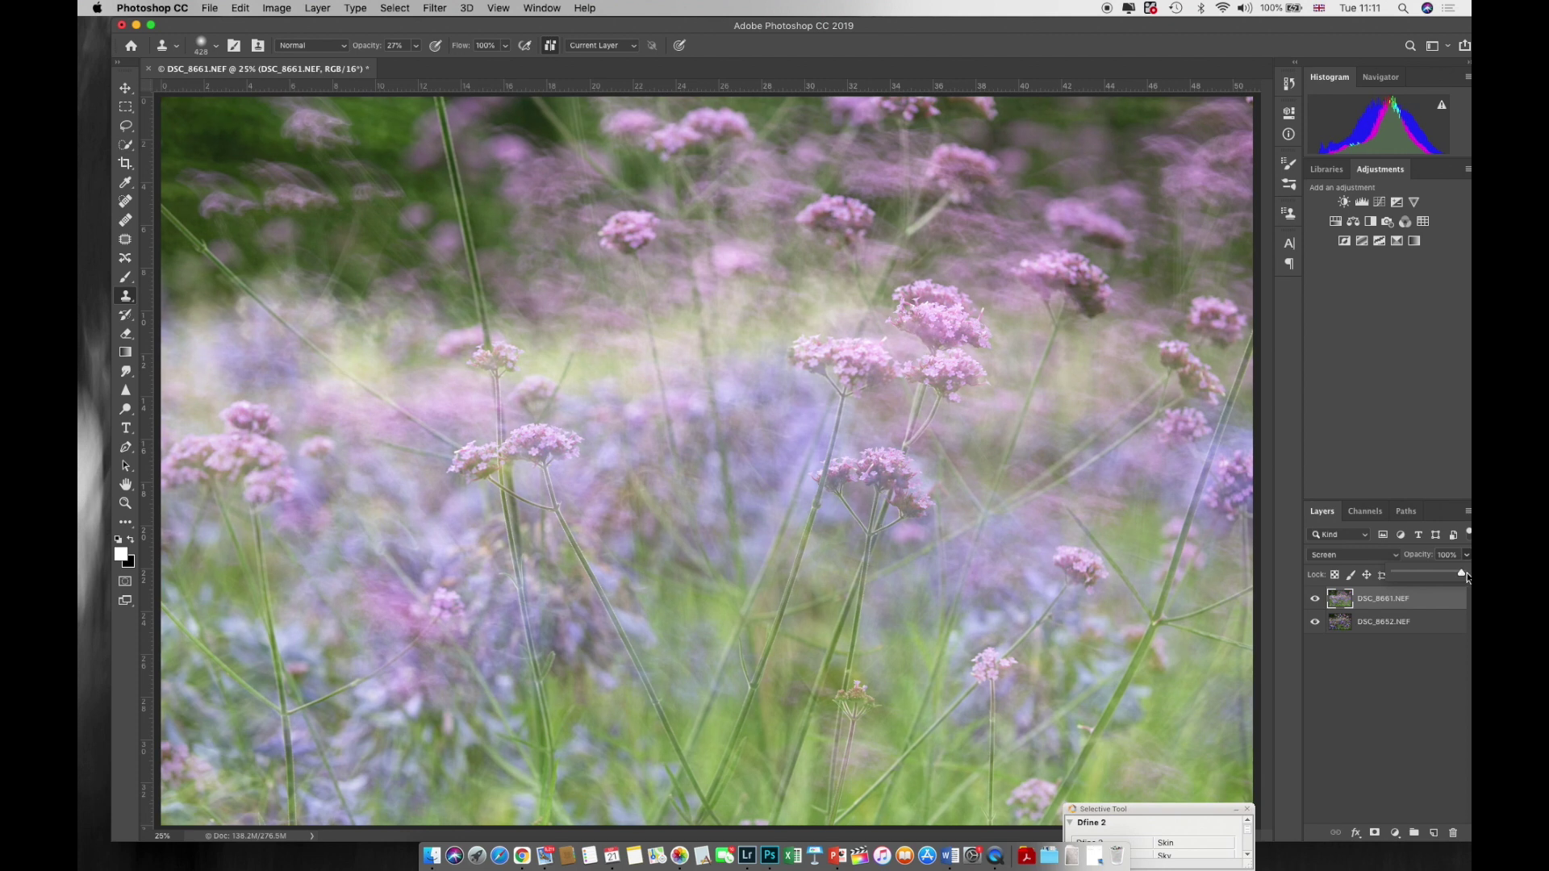
Add a layer mask to the DSC_8661.NEF layer and ready the Brush at 15% opacity
click(1342, 598)
click(1376, 834)
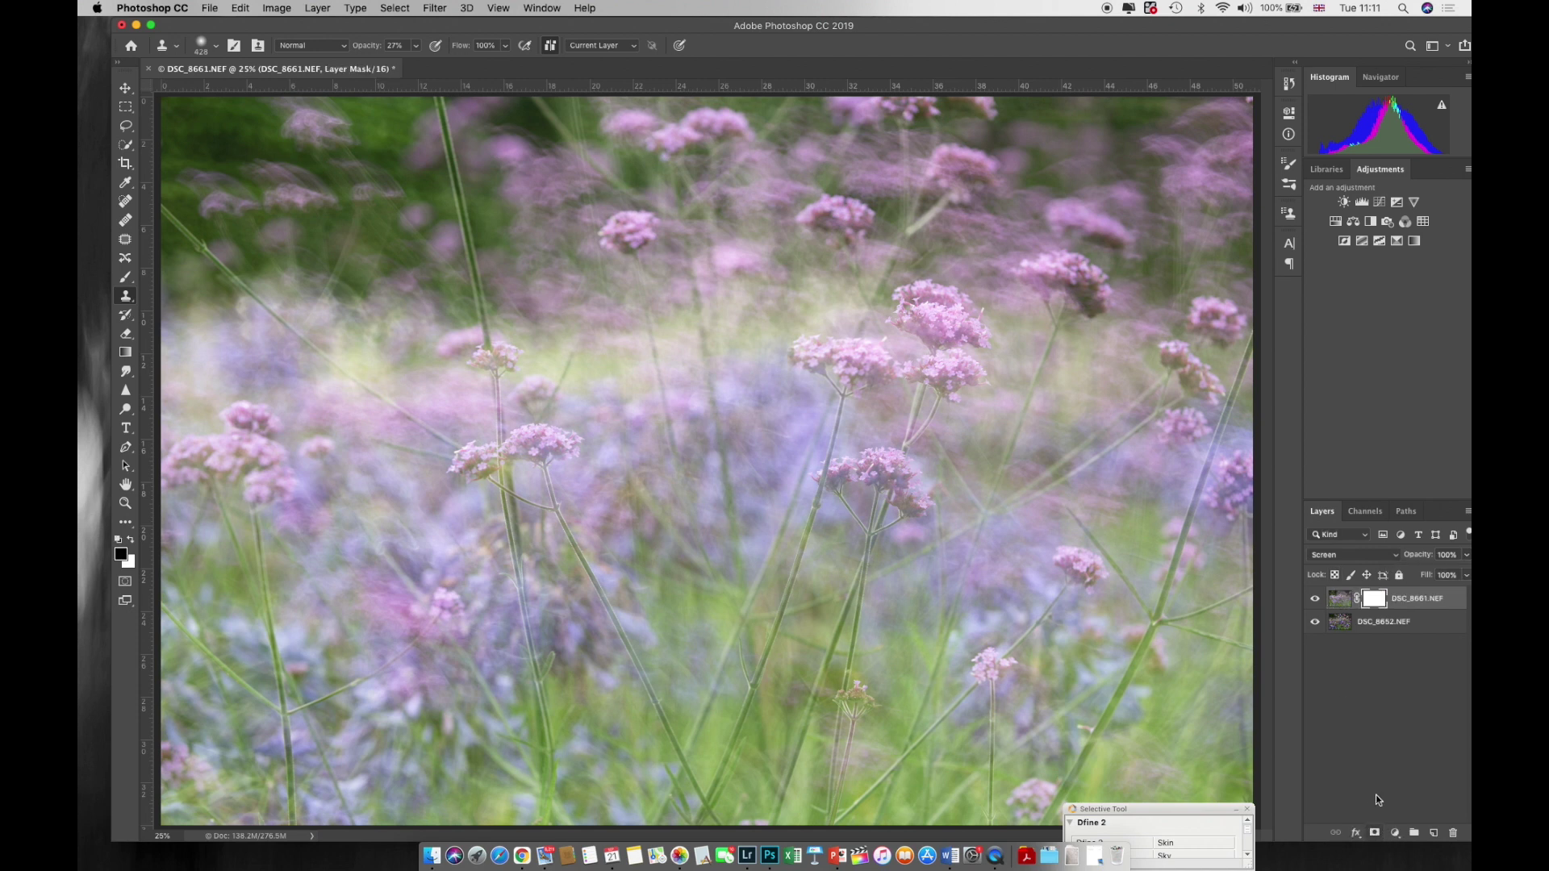
click(126, 277)
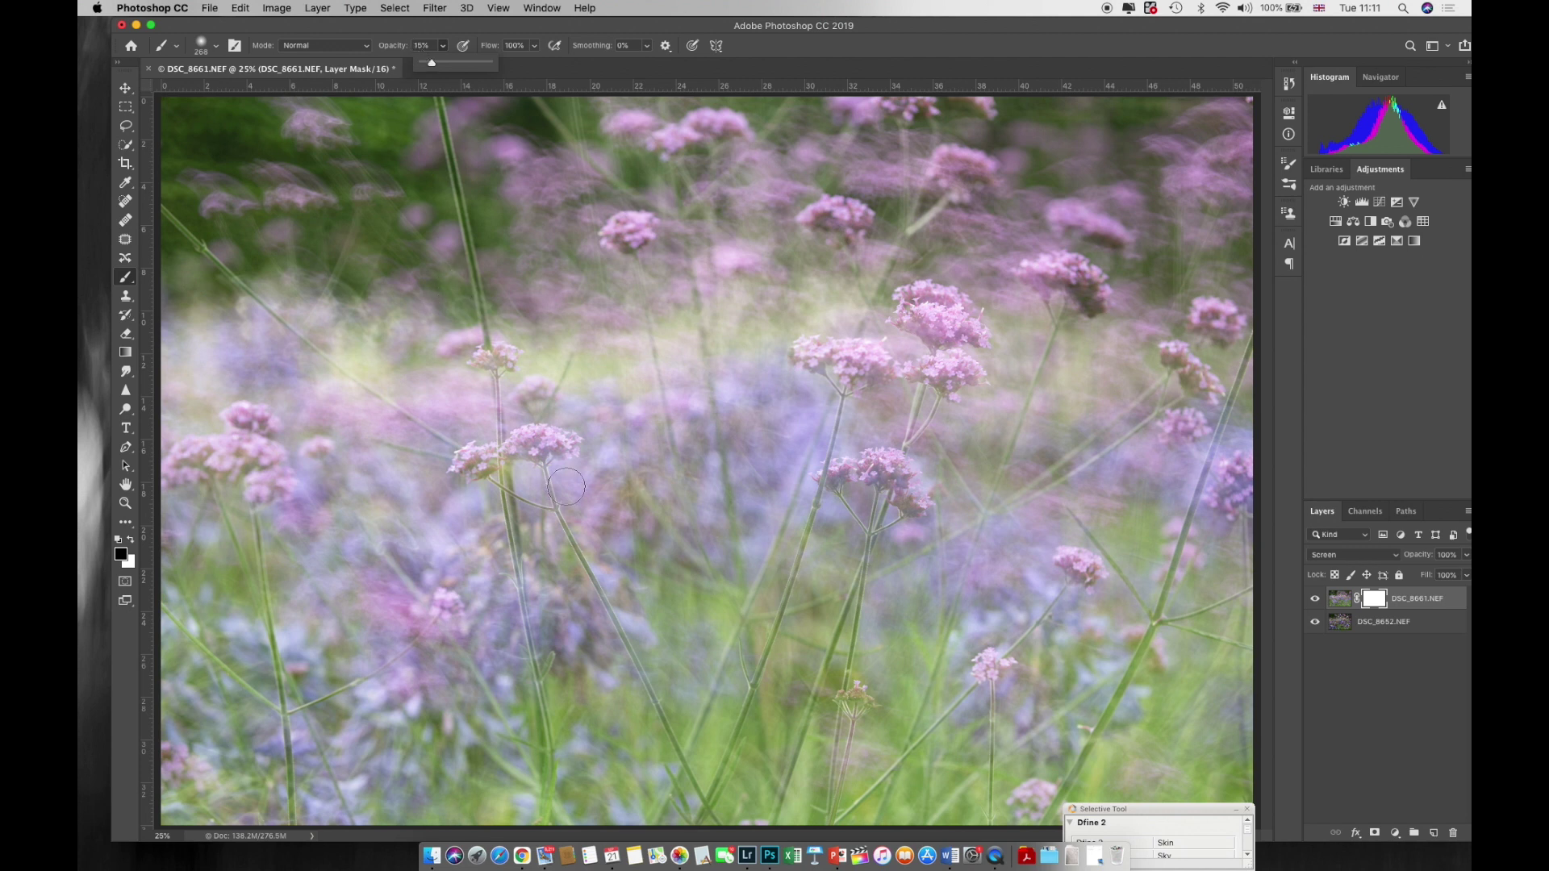
Paint the layer mask with black at 15% brush opacity over the sharp pink flower heads
click(555, 444)
mouse_move(555, 444)
mouse_down()
mouse_move(541, 440)
mouse_move(472, 463)
mouse_up()
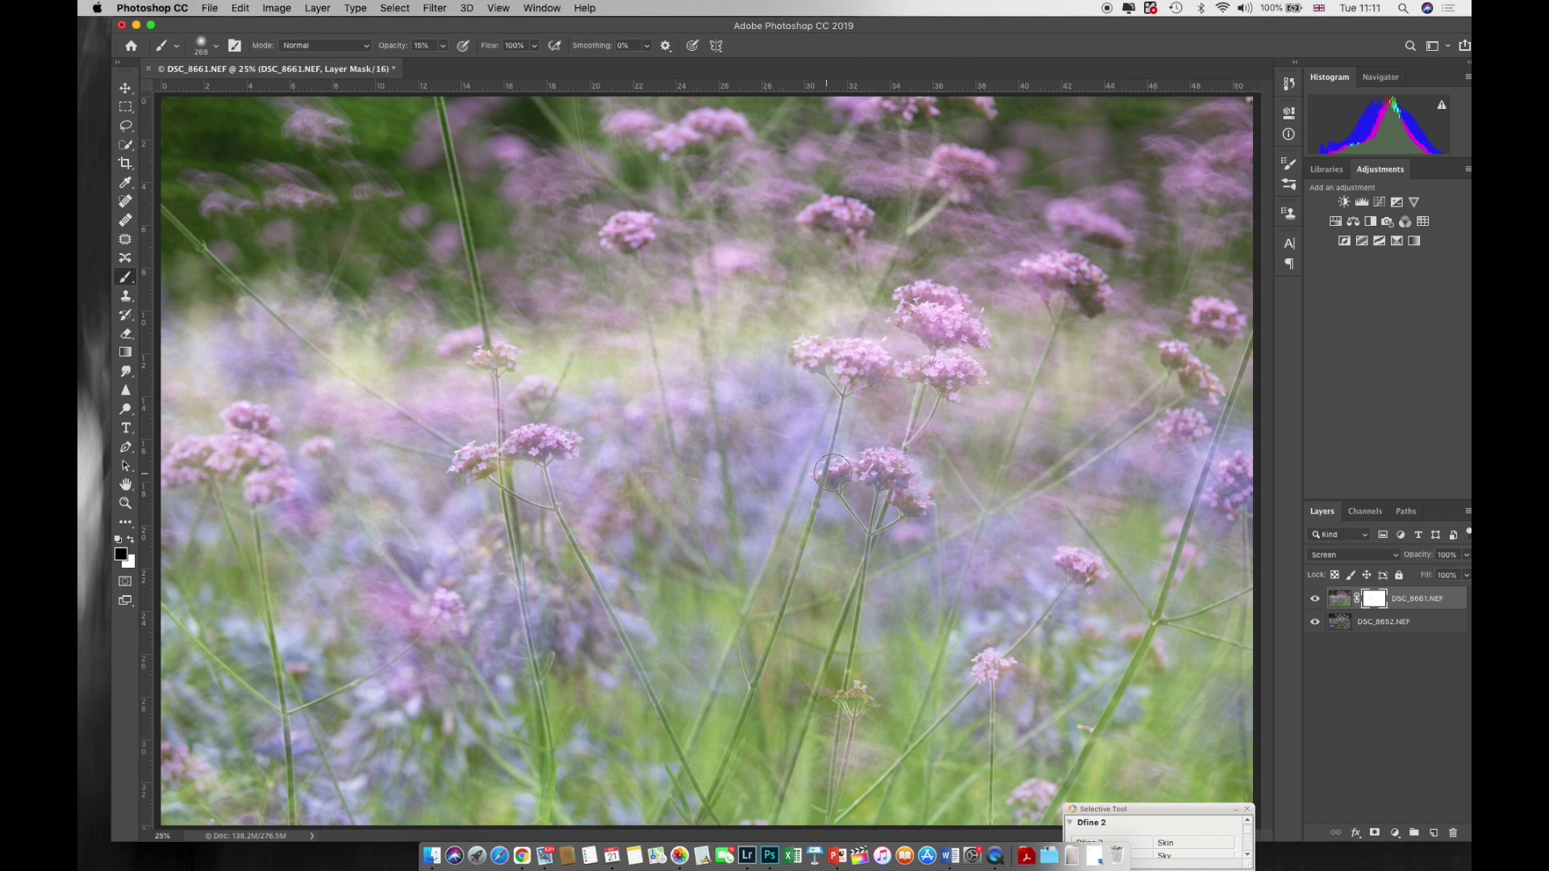
mouse_move(839, 355)
mouse_down()
mouse_move(960, 375)
mouse_move(935, 367)
mouse_move(958, 327)
mouse_move(919, 291)
mouse_up()
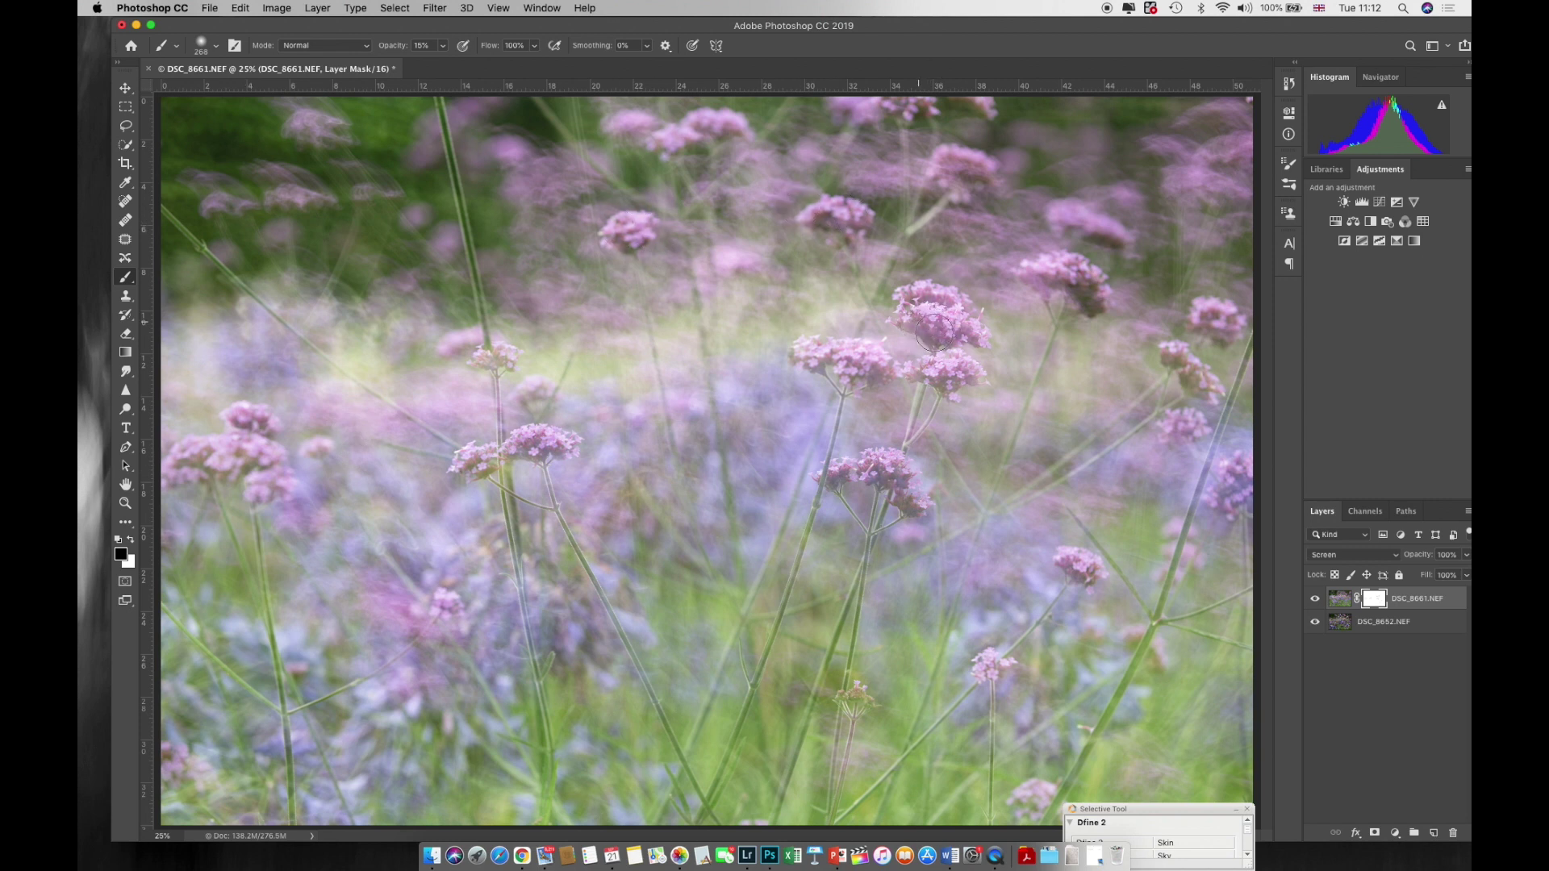
mouse_move(947, 325)
mouse_down()
mouse_move(952, 382)
mouse_move(816, 354)
mouse_move(882, 361)
mouse_up()
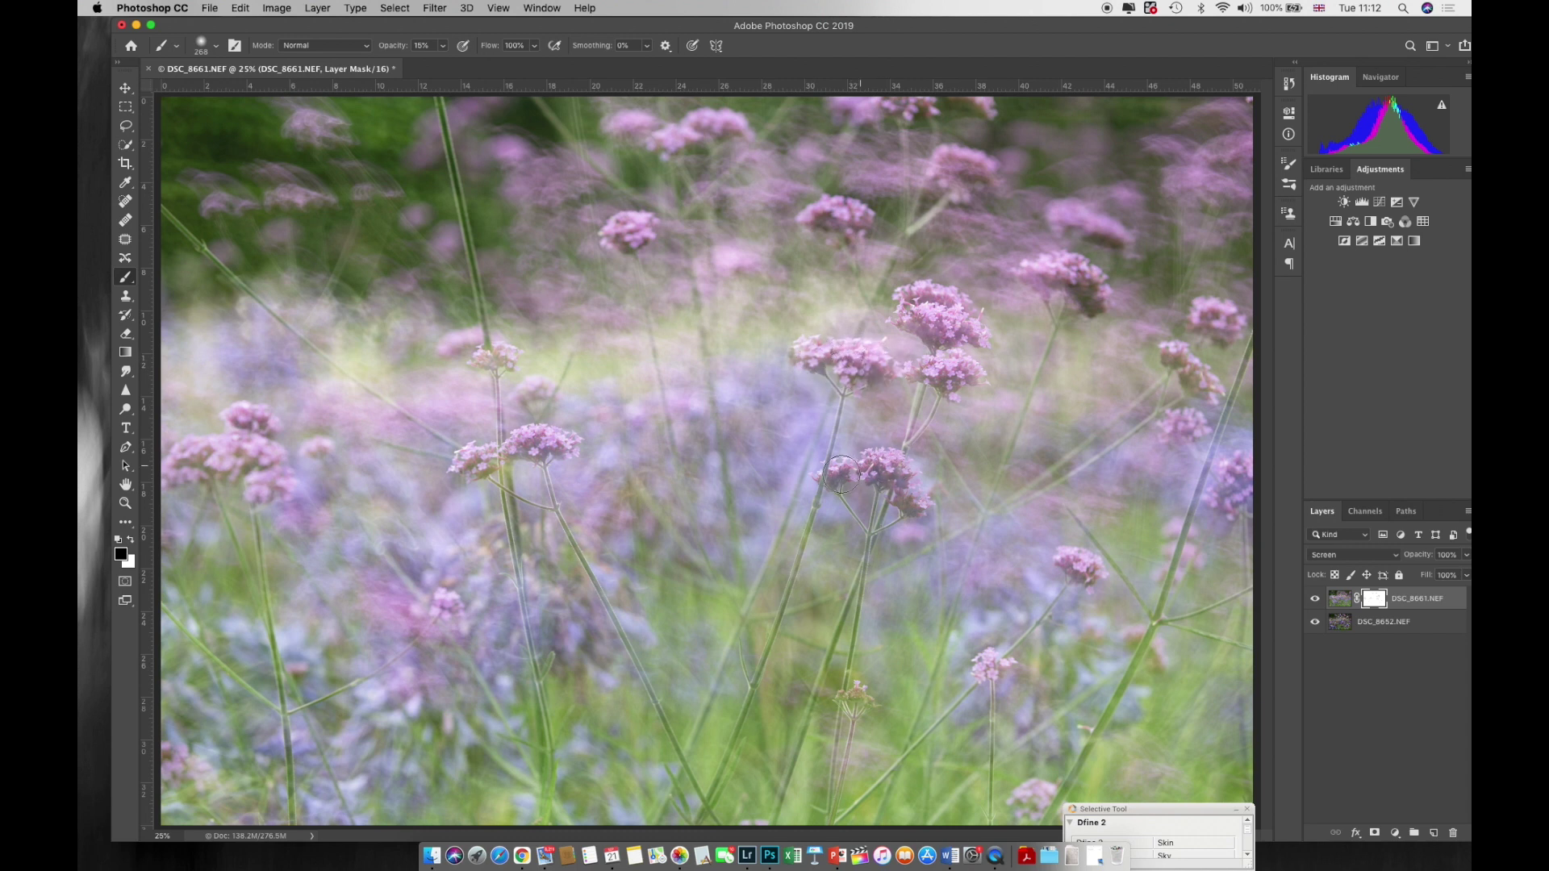
mouse_move(673, 494)
mouse_down()
mouse_move(537, 434)
mouse_move(478, 463)
mouse_up()
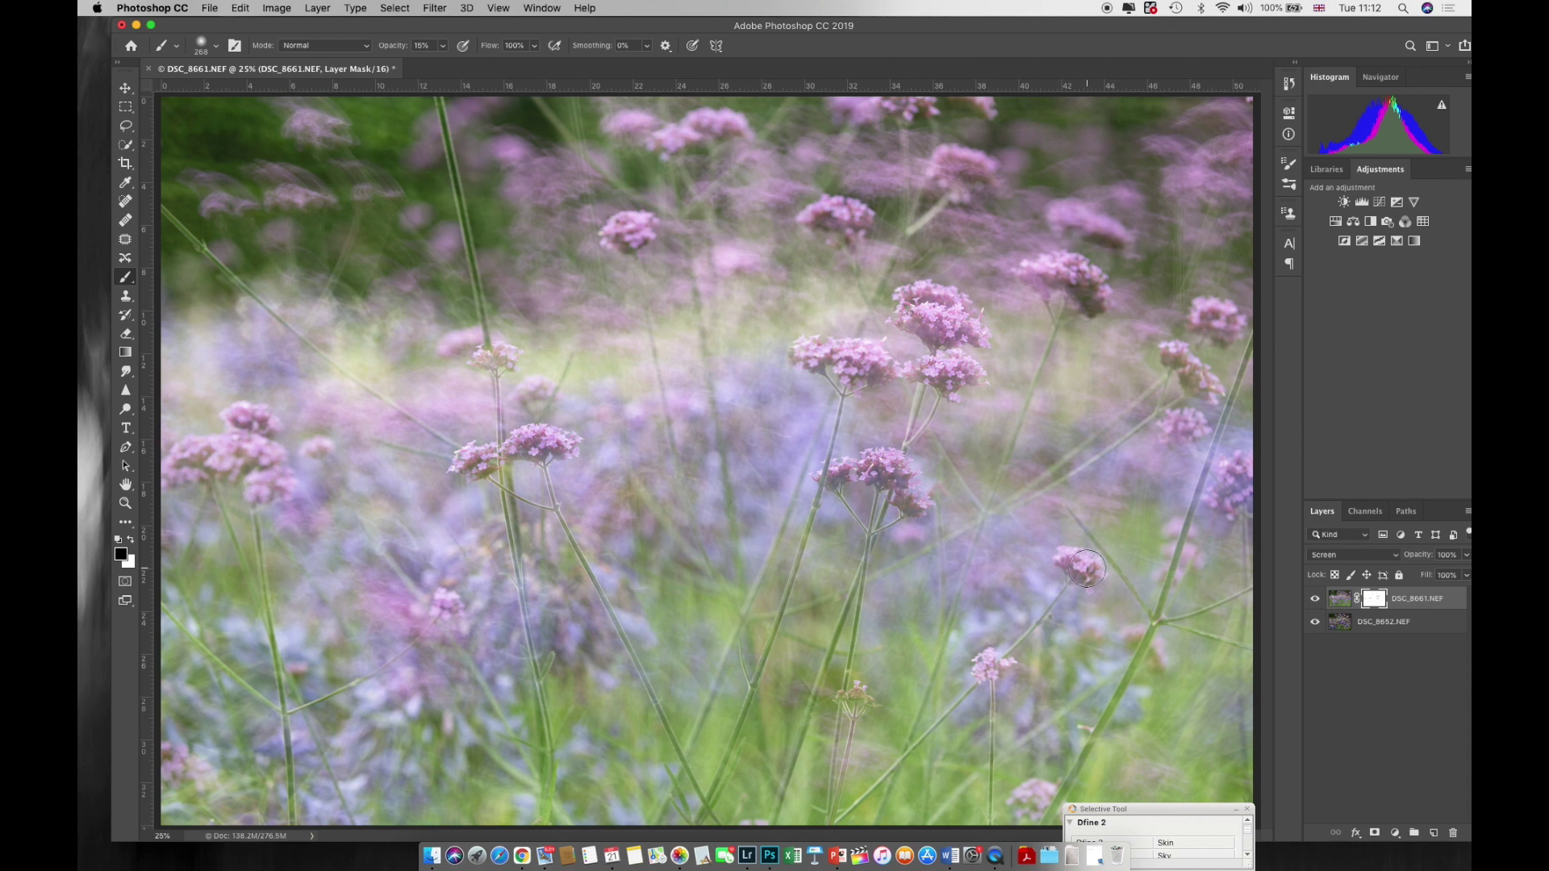
drag(982, 661, 1002, 658)
Try the Clone Stamp on the tall stem in the upper left, and flatten the layered image
click(125, 296)
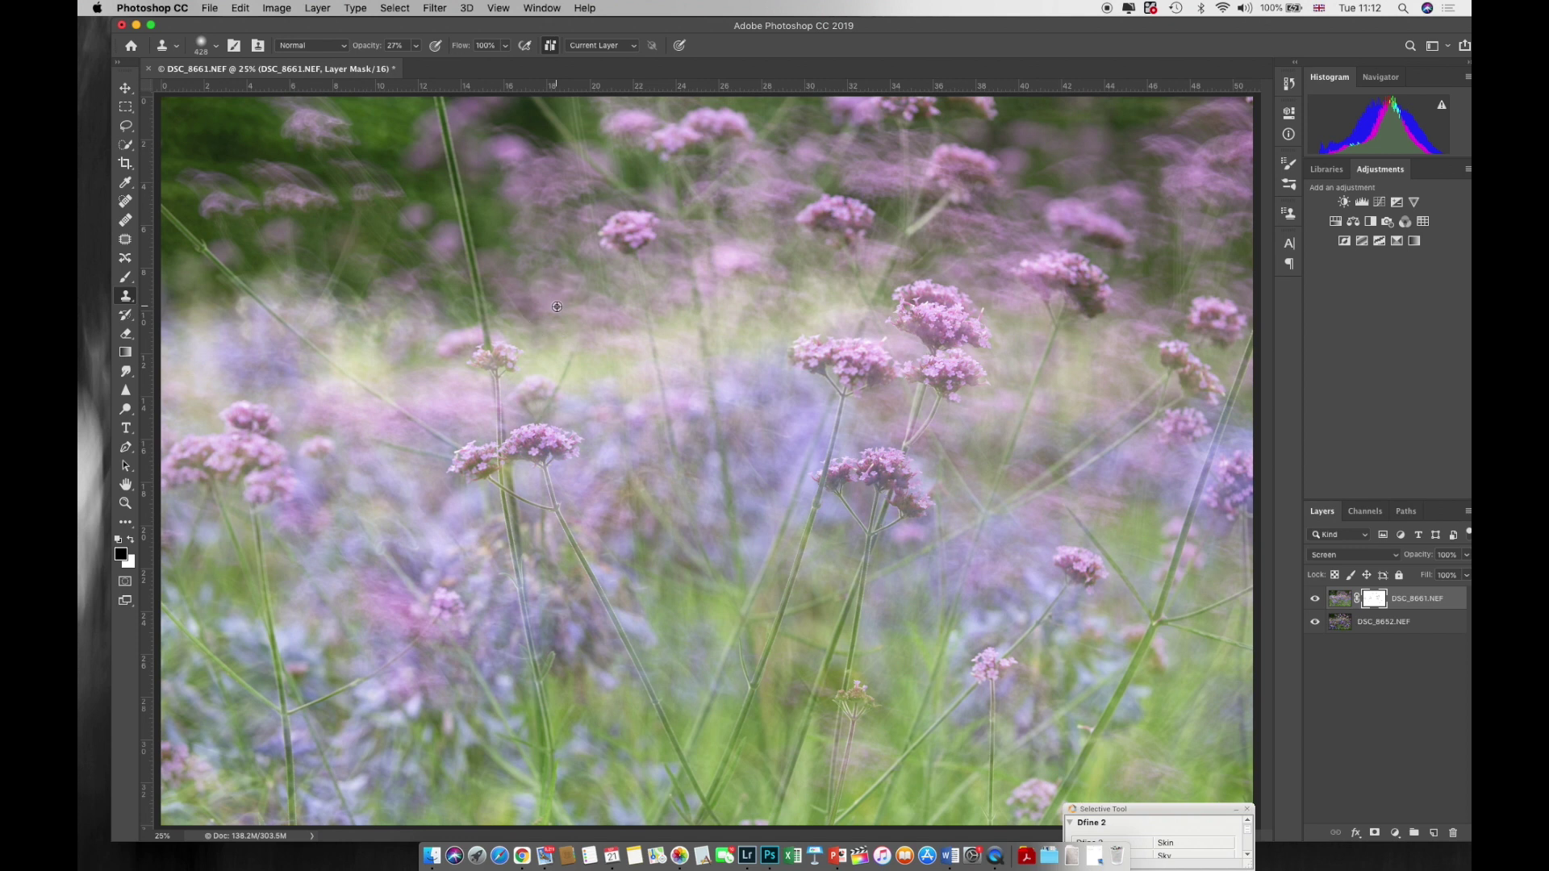
click(470, 255)
mouse_move(470, 255)
mouse_down()
mouse_move(517, 314)
mouse_move(472, 295)
mouse_move(472, 313)
mouse_move(473, 278)
mouse_up()
click(319, 9)
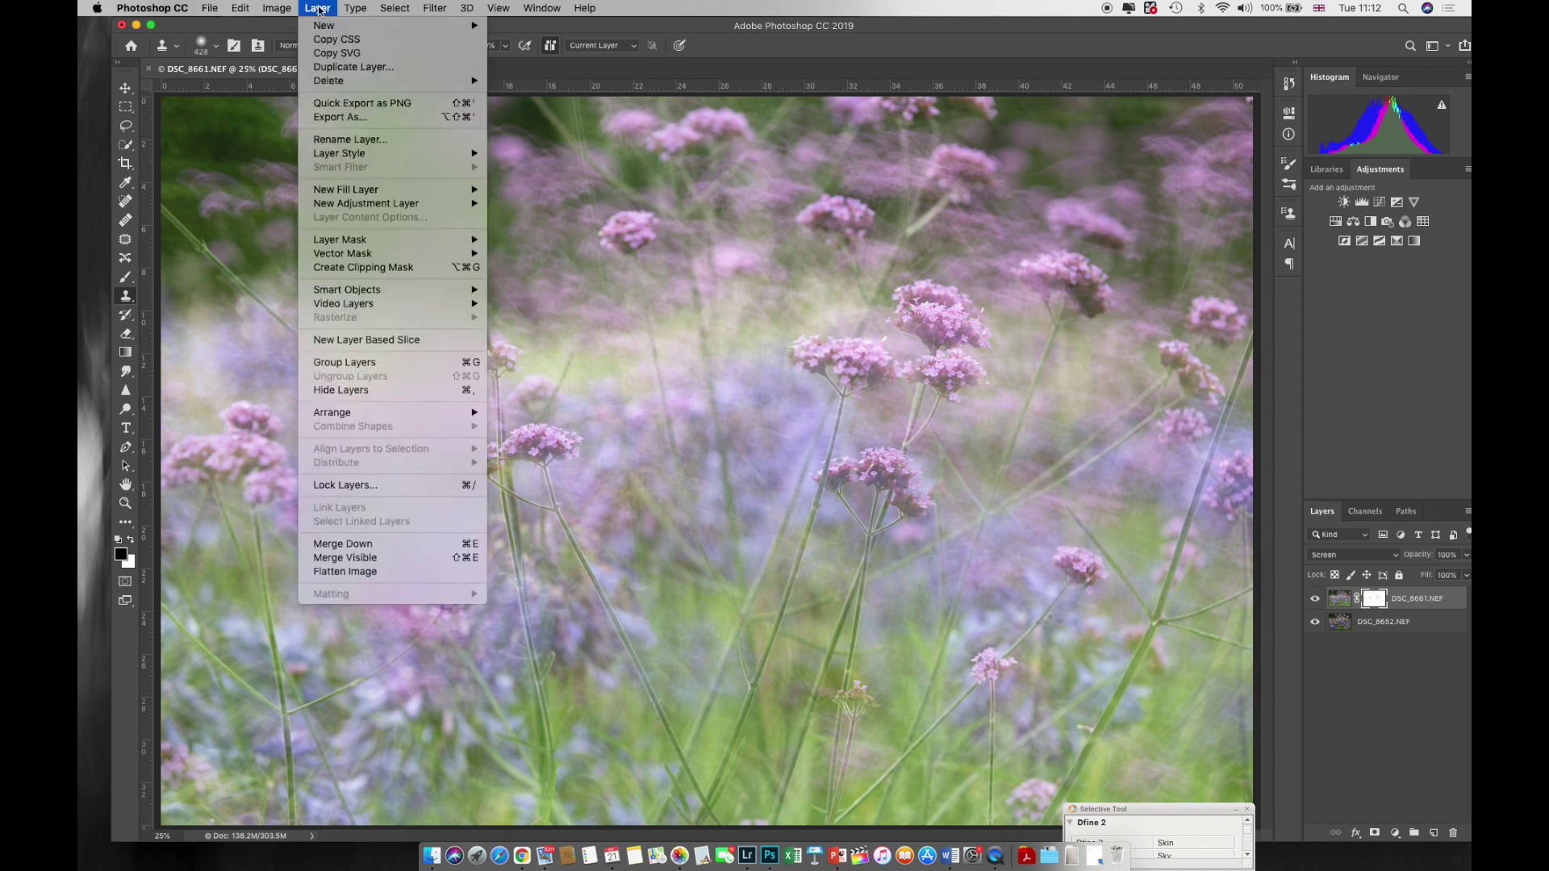
click(426, 571)
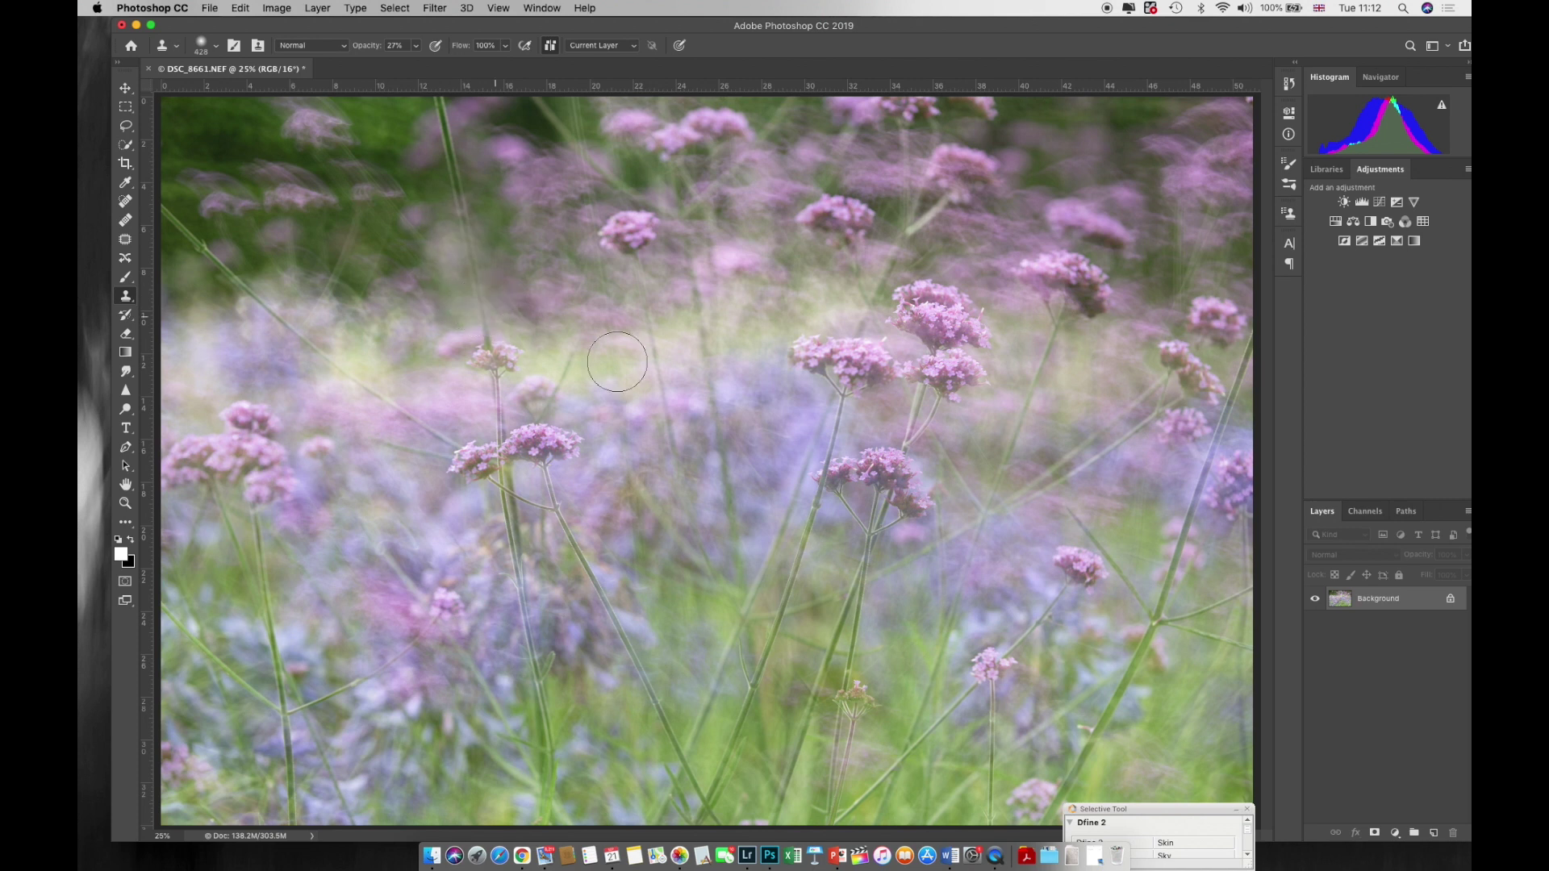
Clone out the tall stem in the upper left at 27% opacity, repeatedly sampling the blurred background on both sides
alt+click(639, 347)
mouse_move(448, 206)
mouse_down()
mouse_move(443, 134)
mouse_move(448, 311)
mouse_up()
key(super+z)
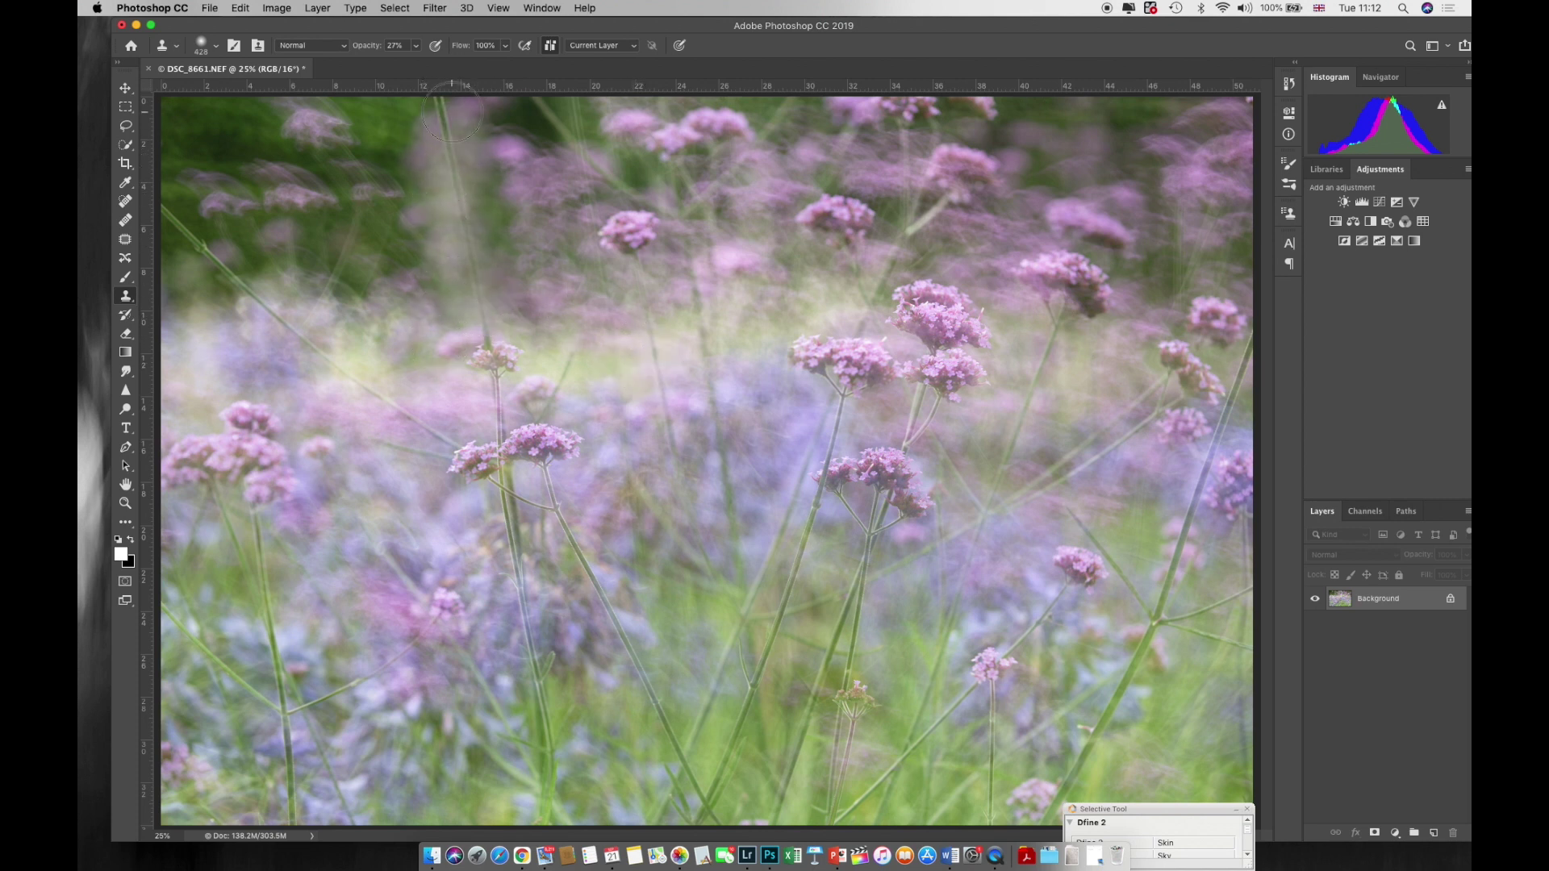
alt+click(400, 329)
mouse_move(475, 297)
mouse_down()
mouse_move(456, 205)
mouse_move(394, 314)
mouse_move(456, 190)
mouse_up()
alt+click(381, 313)
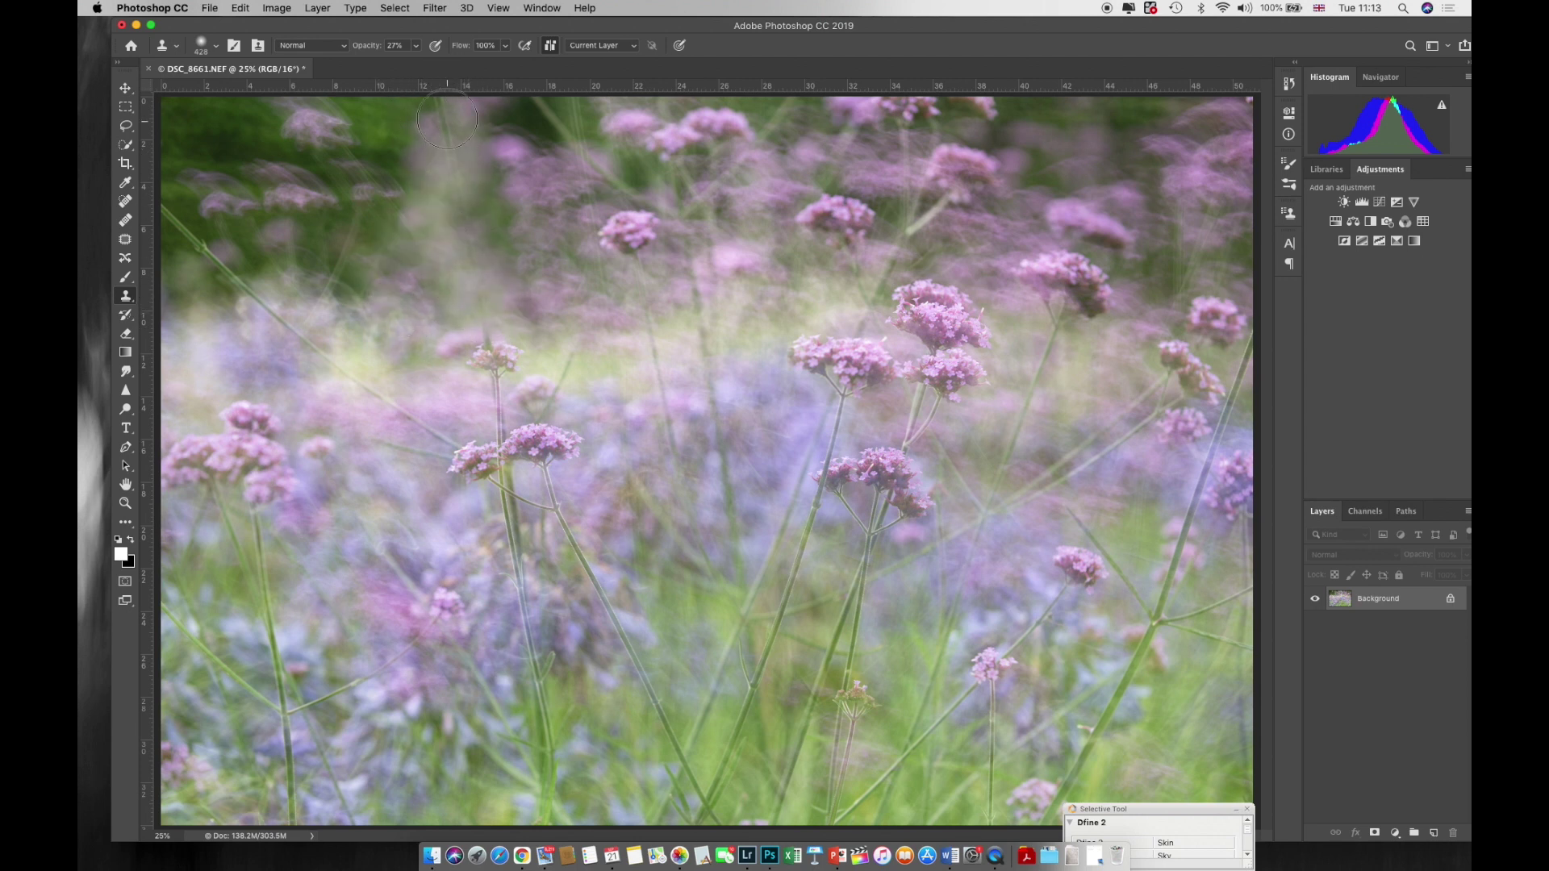
alt+click(624, 333)
drag(473, 248, 444, 209)
alt+click(374, 298)
click(449, 145)
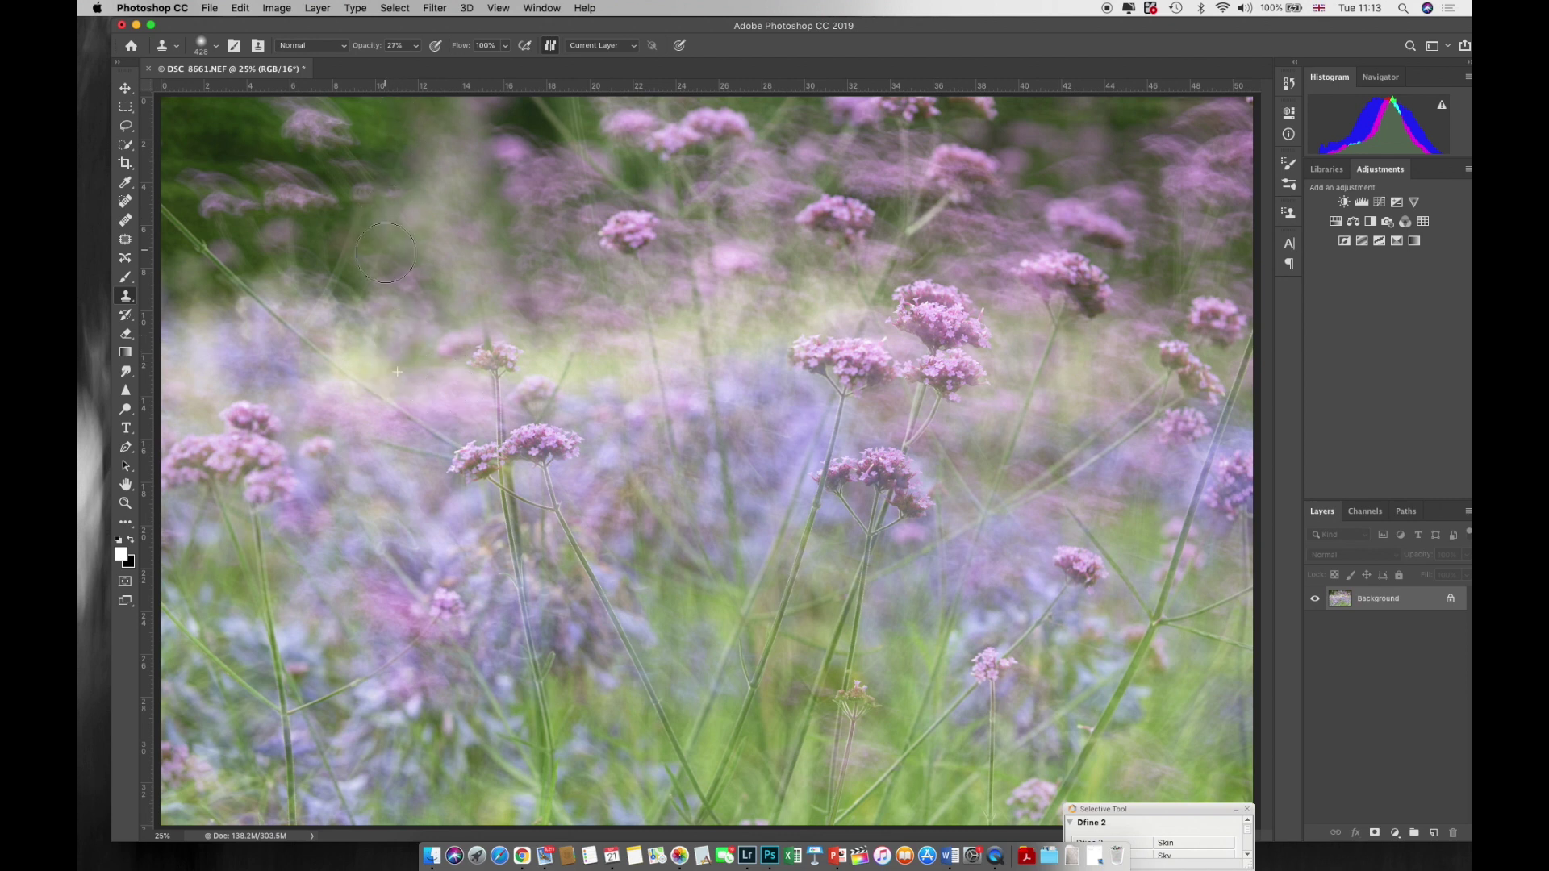
Clone blurred pink blossoms and nearby texture over the smudged upper-left background where the stem stood
alt+click(741, 262)
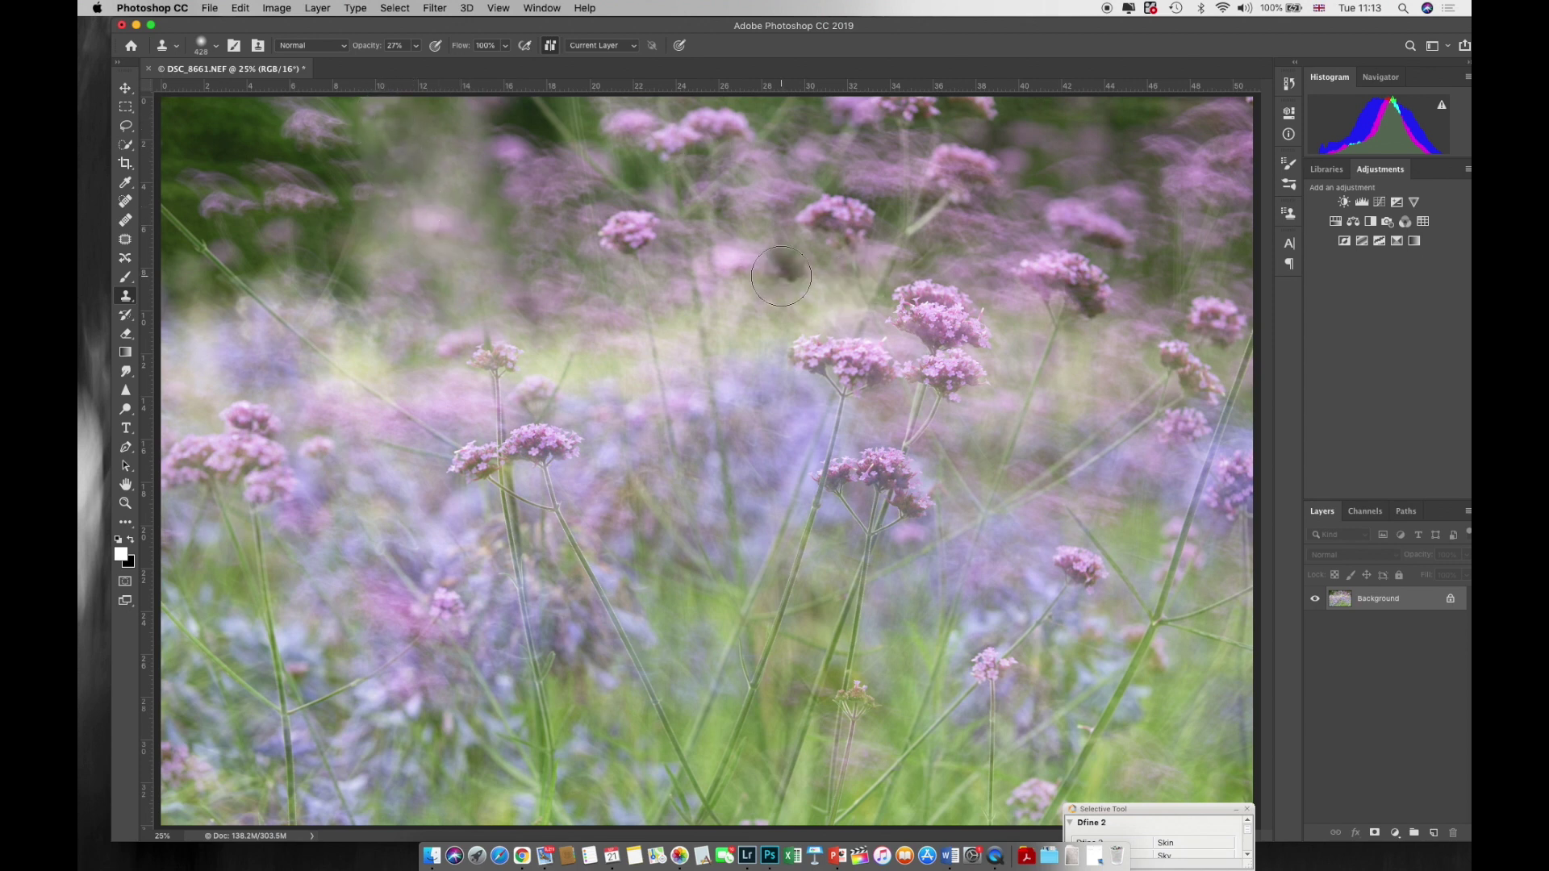
drag(318, 242, 329, 160)
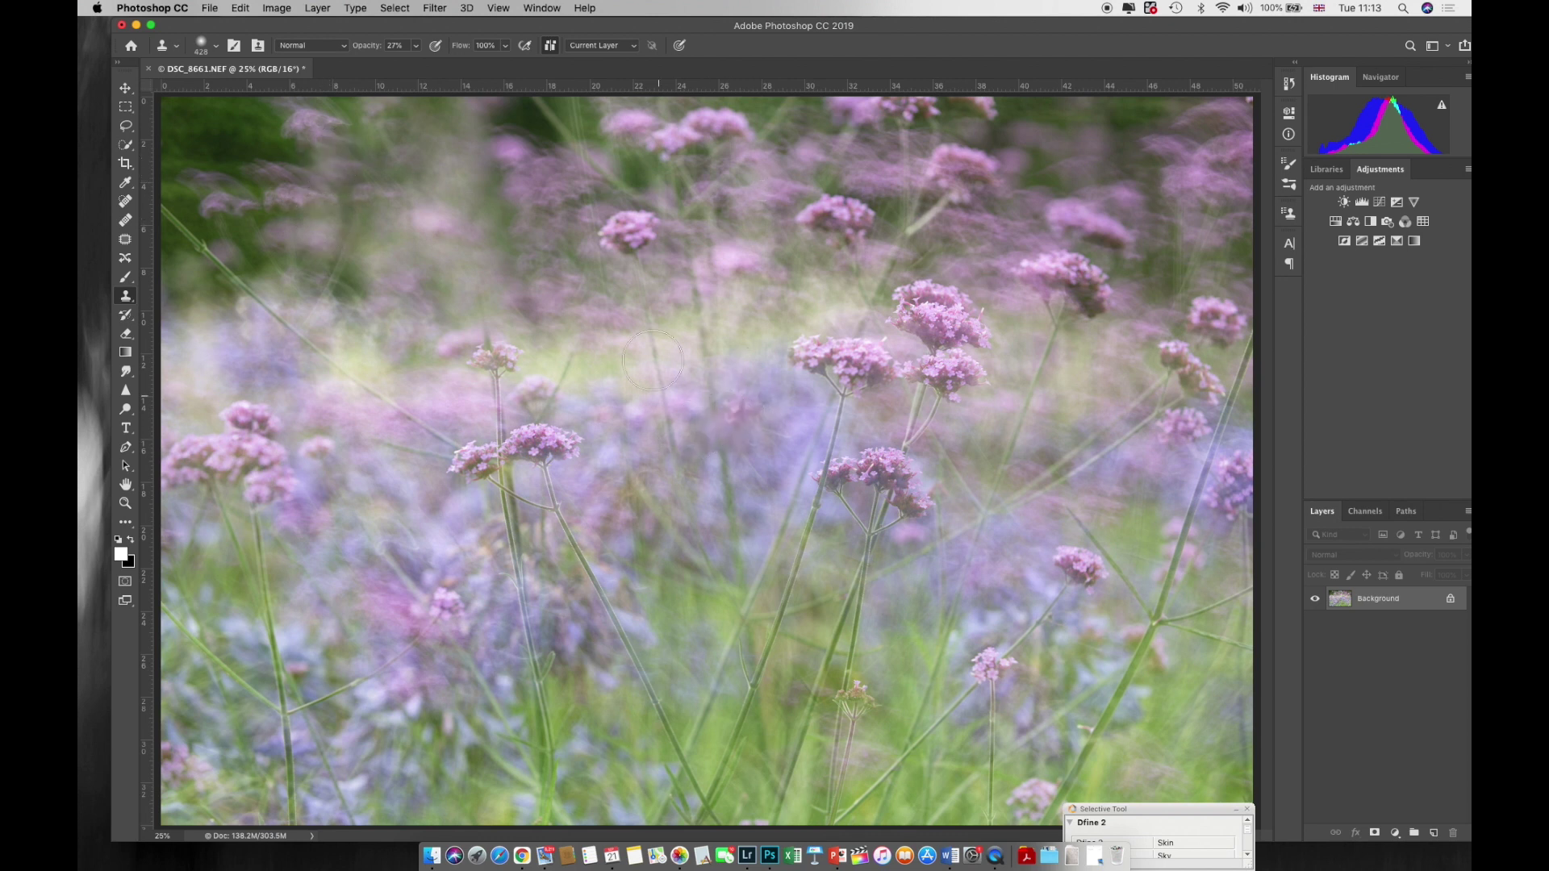
alt+click(981, 195)
mouse_move(445, 161)
mouse_down()
mouse_move(442, 207)
mouse_move(472, 191)
mouse_move(472, 226)
mouse_move(428, 242)
mouse_move(403, 123)
mouse_move(472, 182)
mouse_up()
alt+click(449, 197)
click(471, 153)
click(392, 129)
click(392, 114)
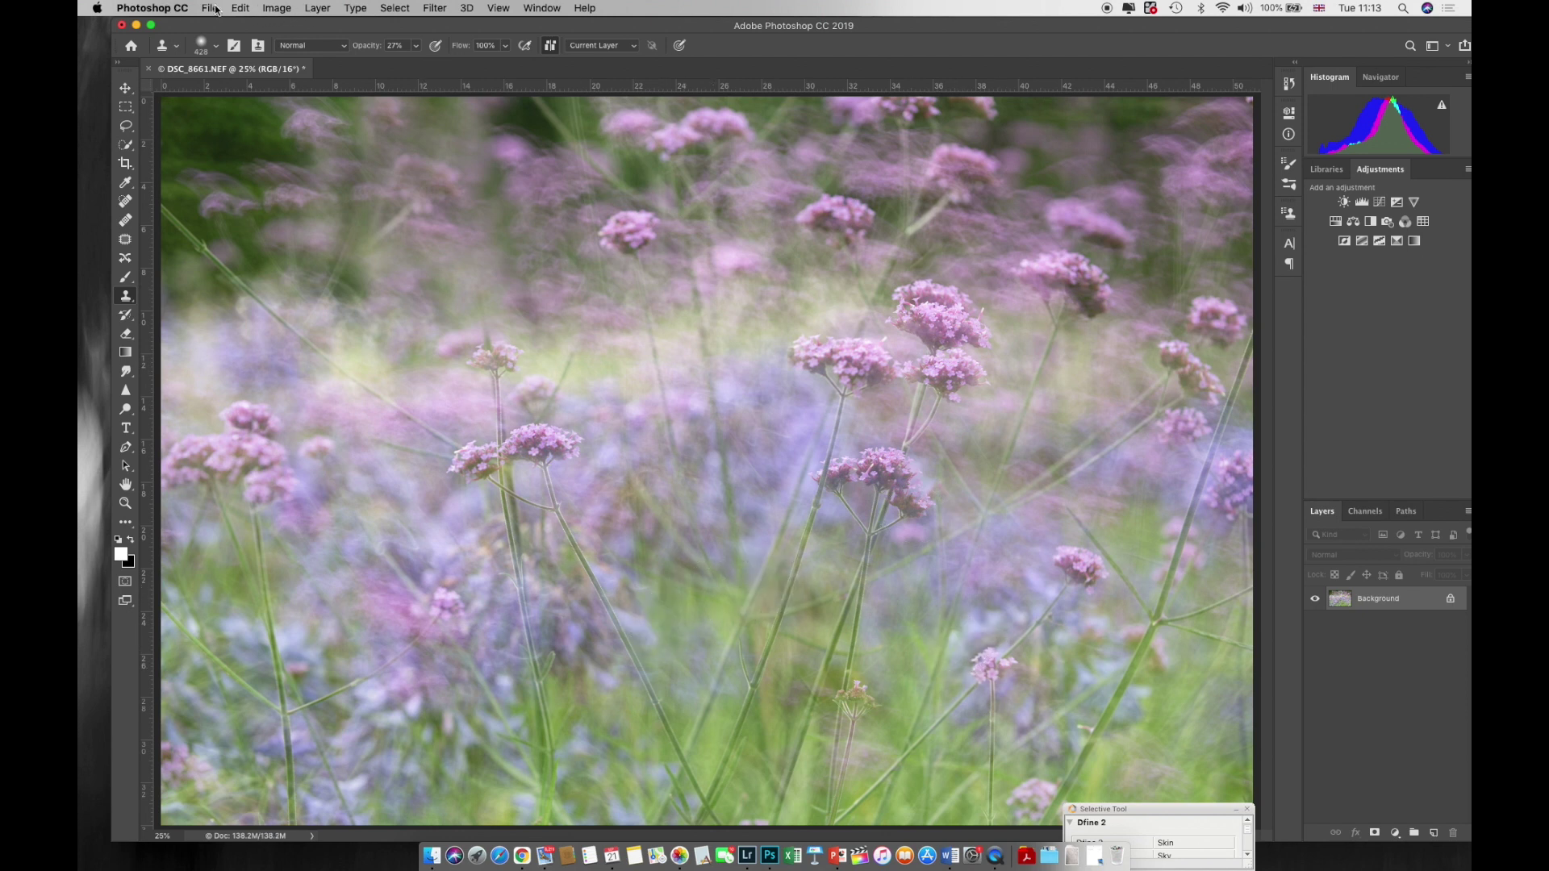
Save the flattened blend and switch to Lightroom Classic
click(212, 8)
click(236, 144)
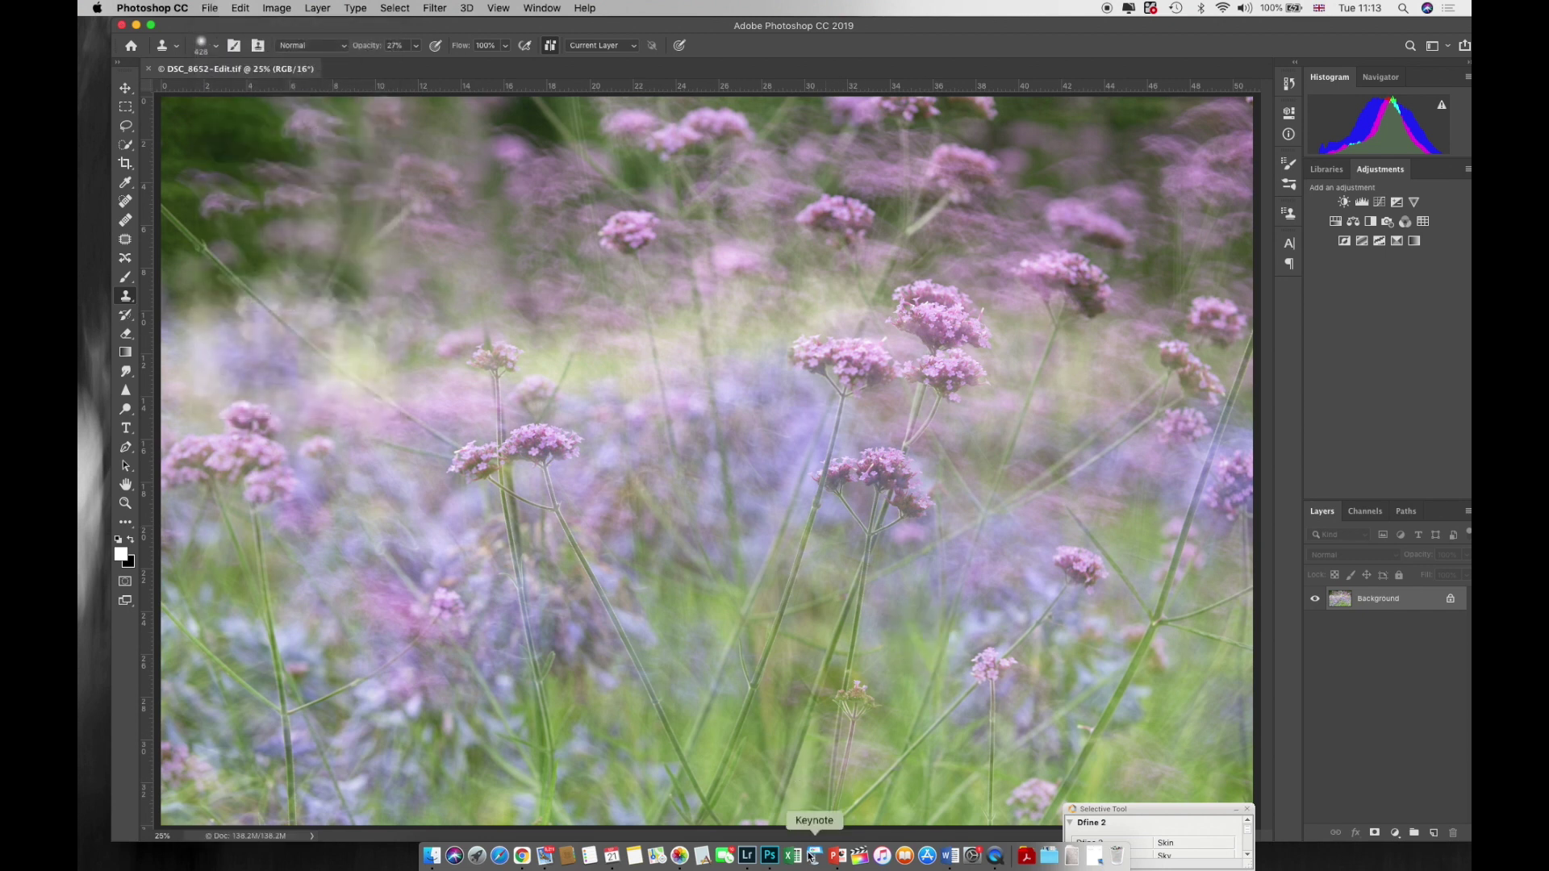
click(747, 857)
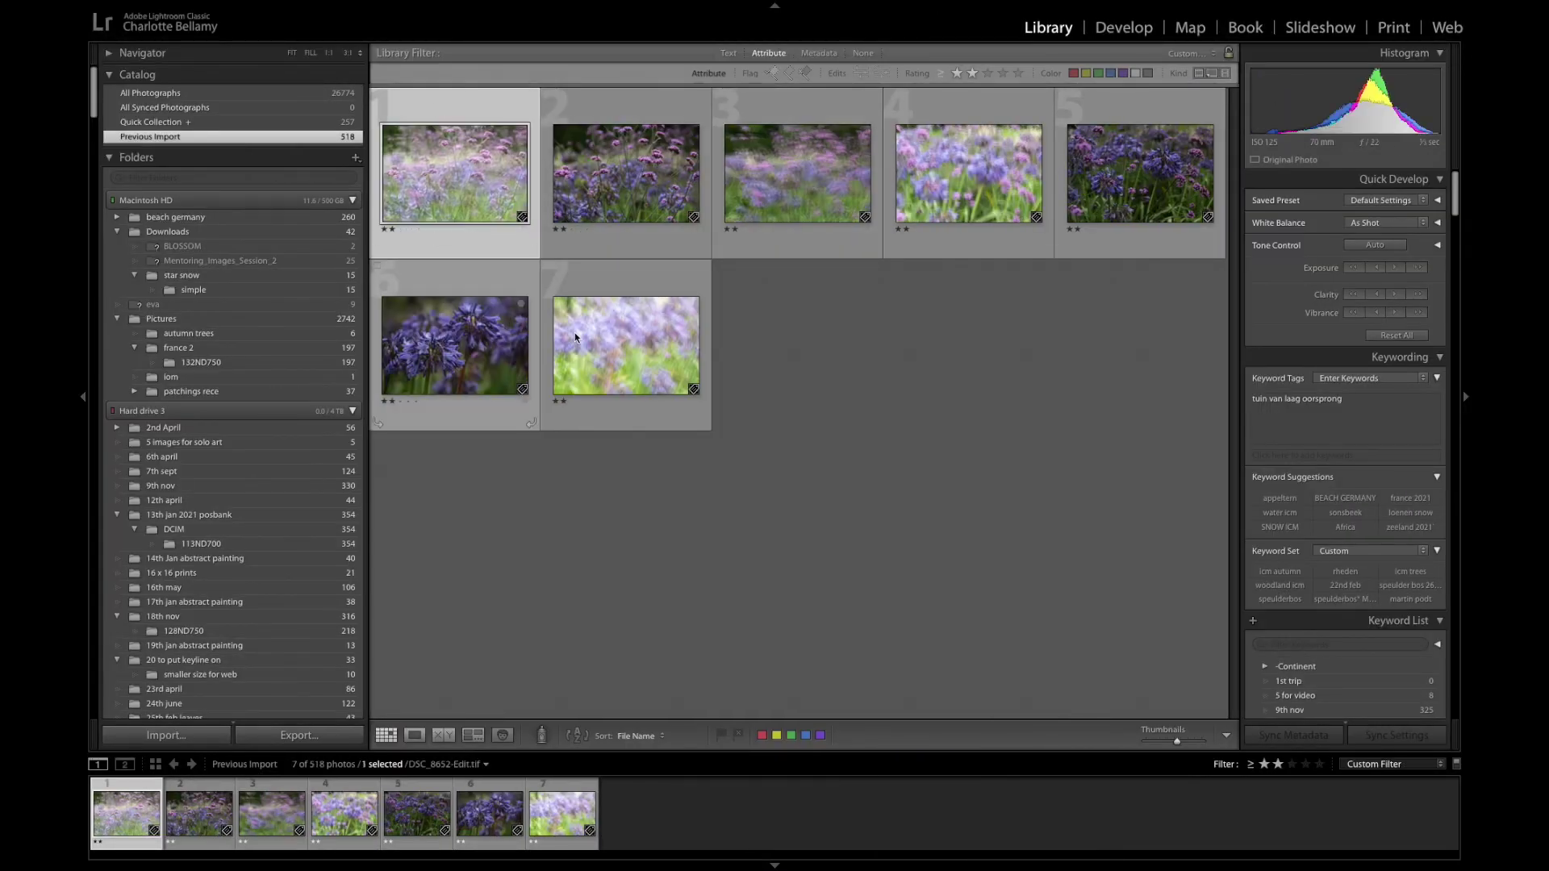
Select the blended photo and its two source frames and compare the three in Survey view
click(789, 377)
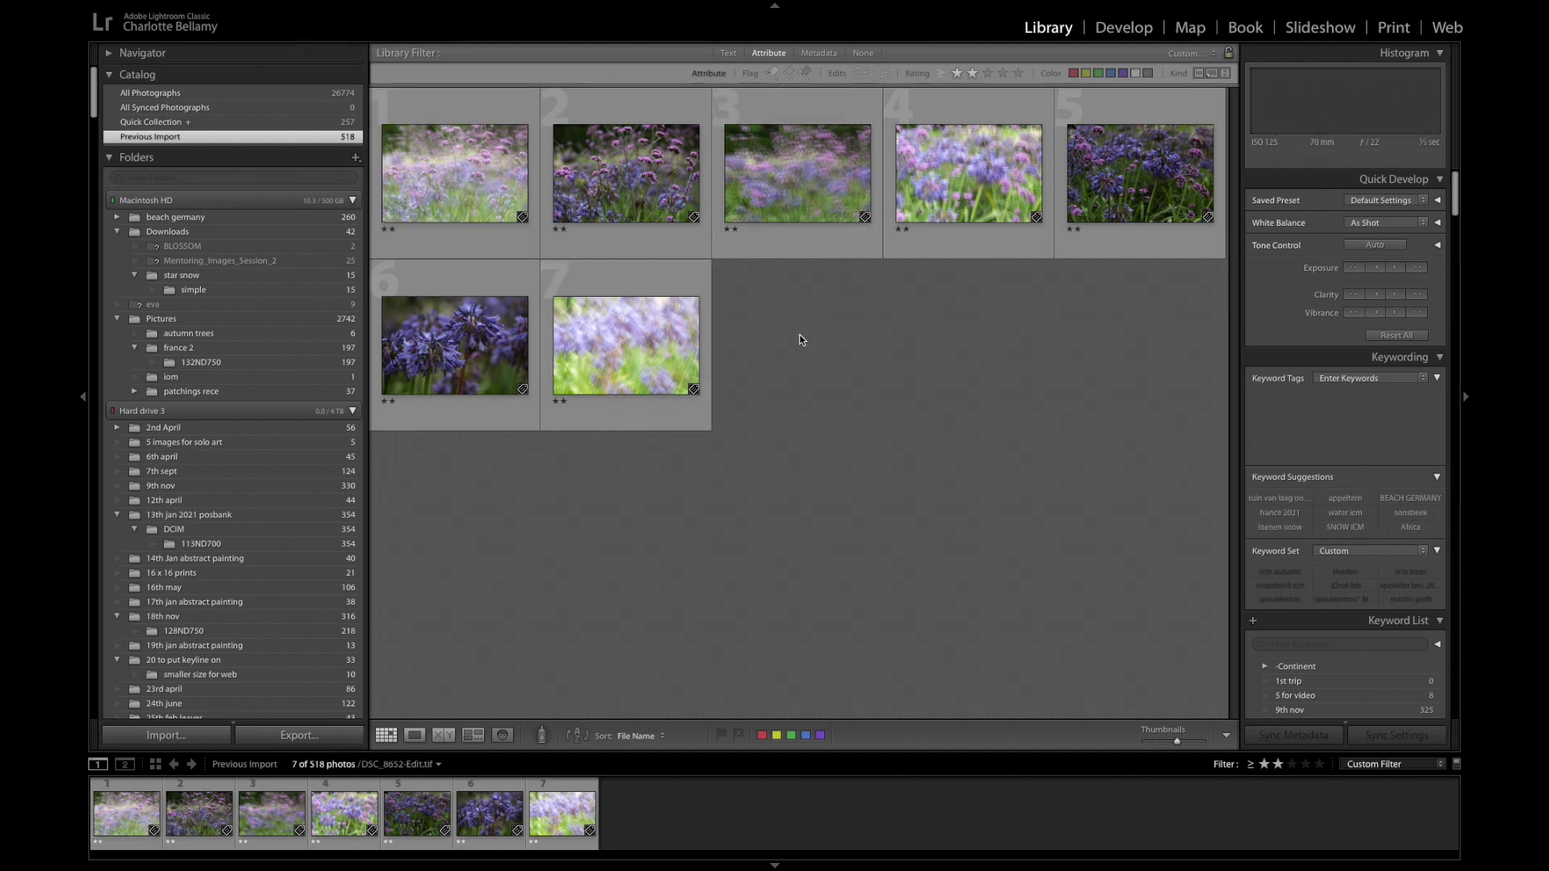
click(495, 104)
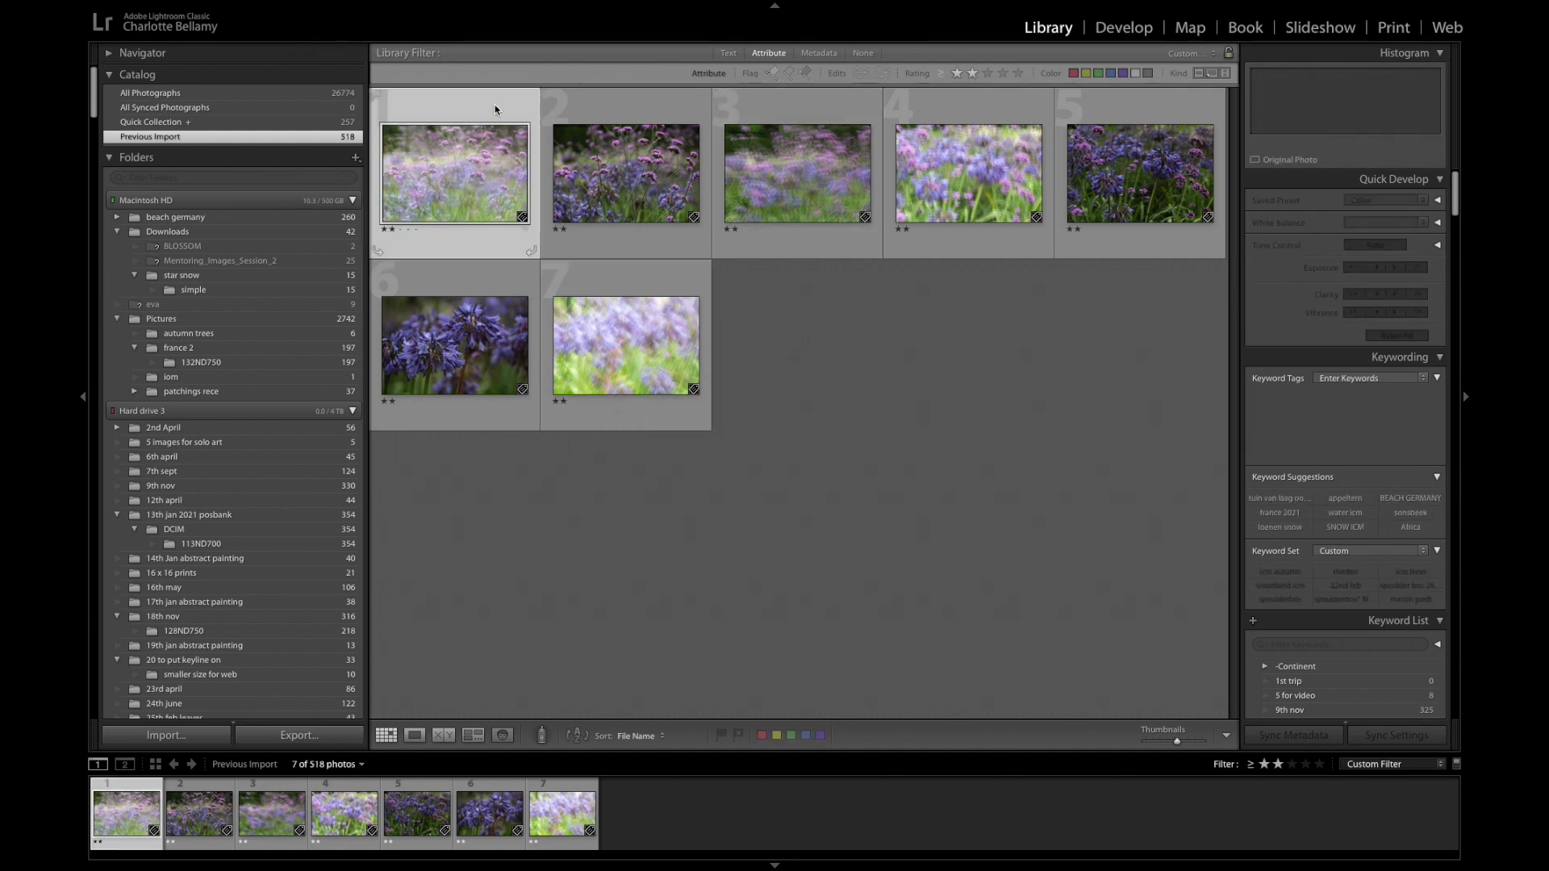
shift+click(609, 109)
shift+click(739, 104)
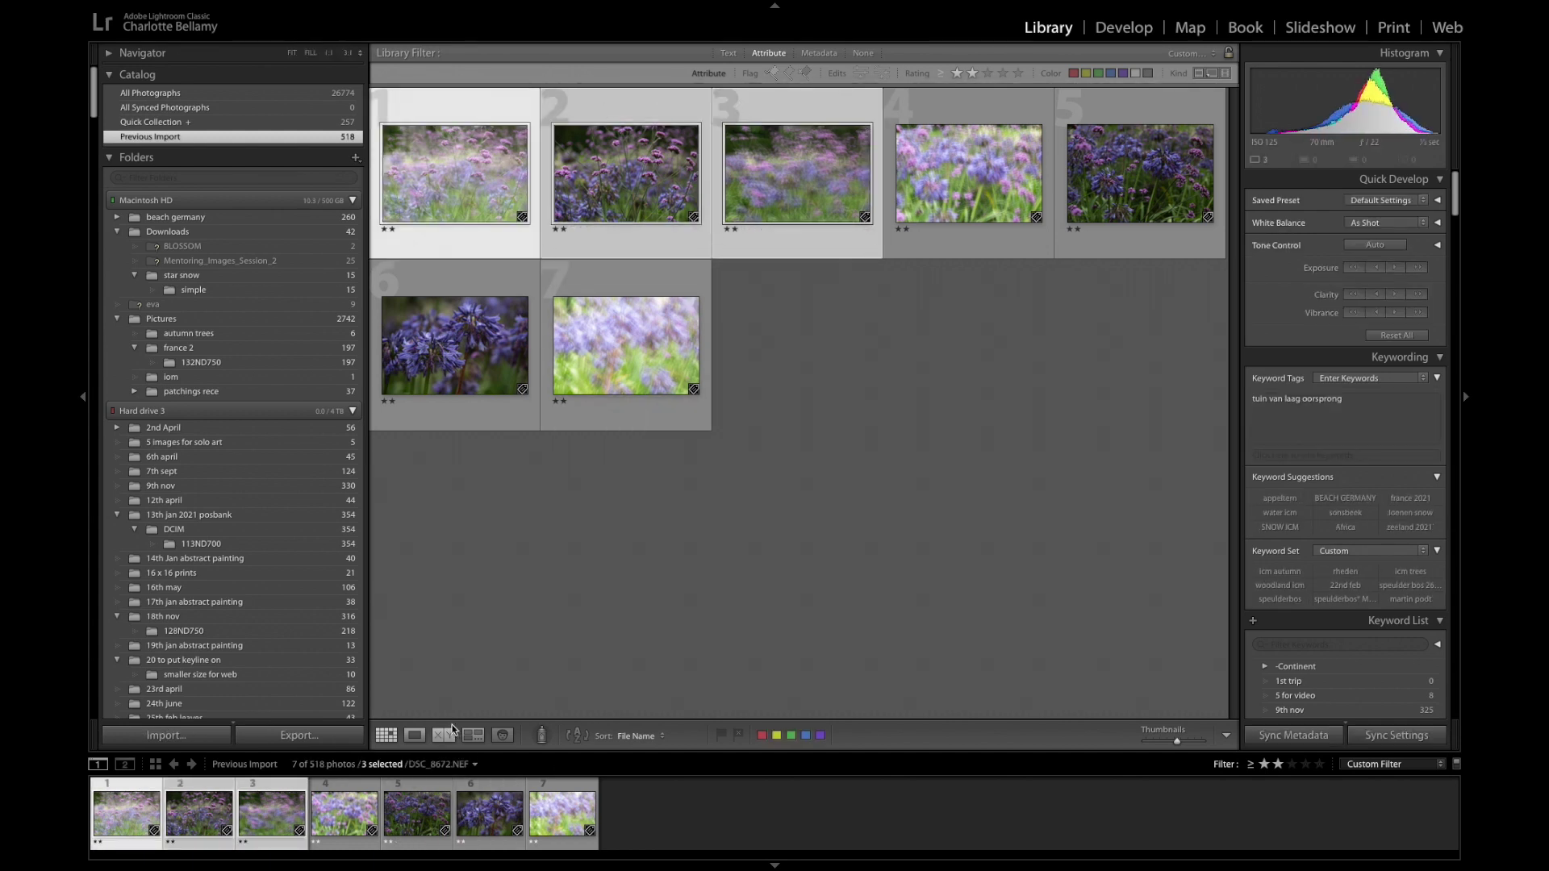
click(502, 735)
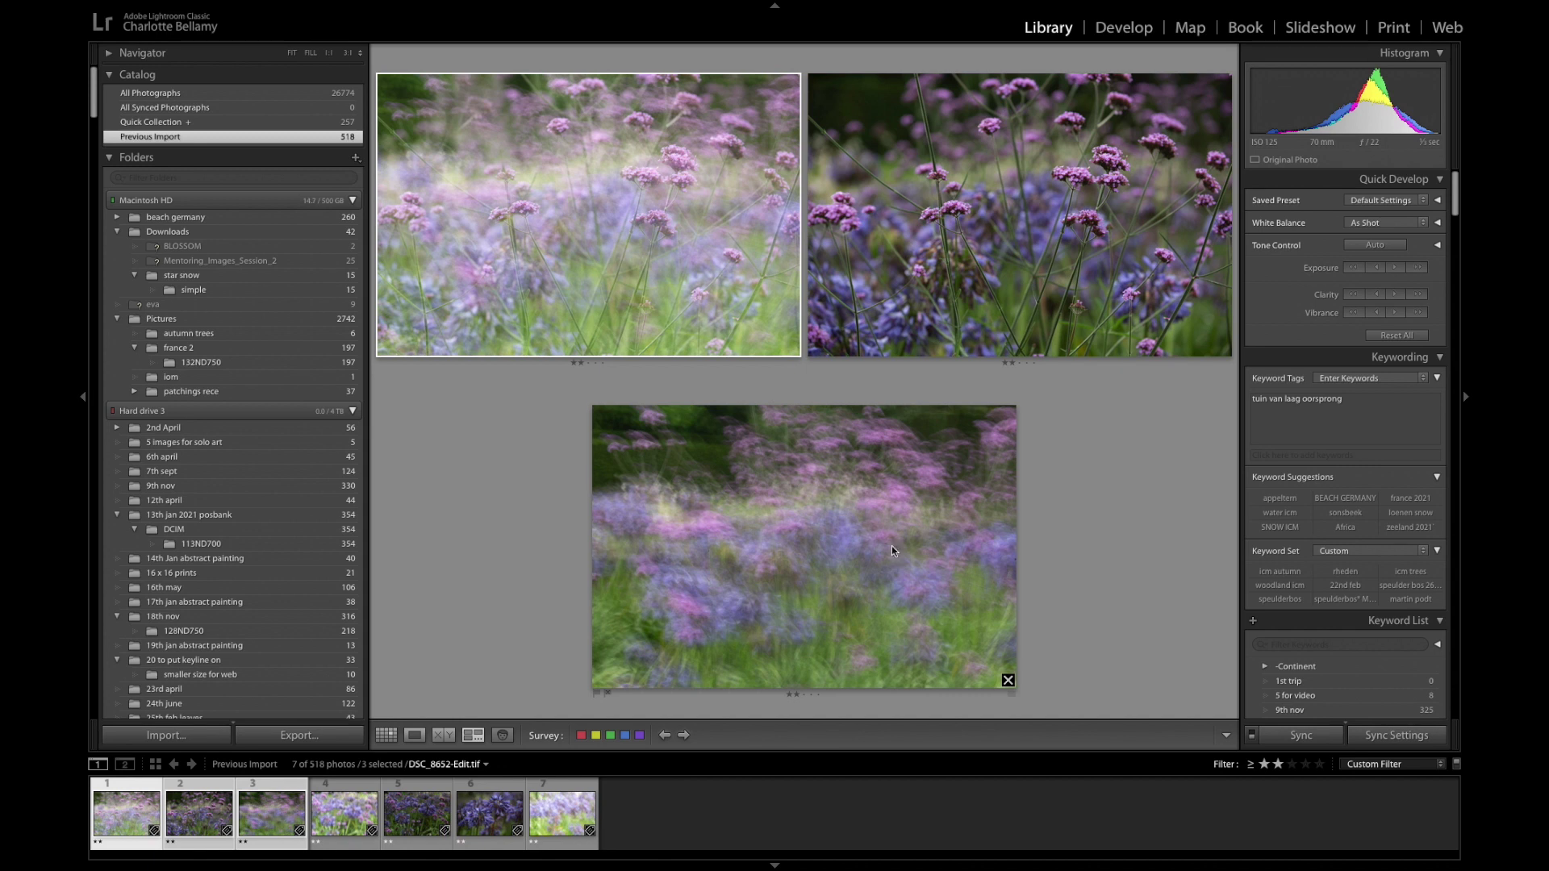
Open DSC_8652-Edit.tif in Develop and set its crop aspect ratio to 1 x 1
double_click(578, 221)
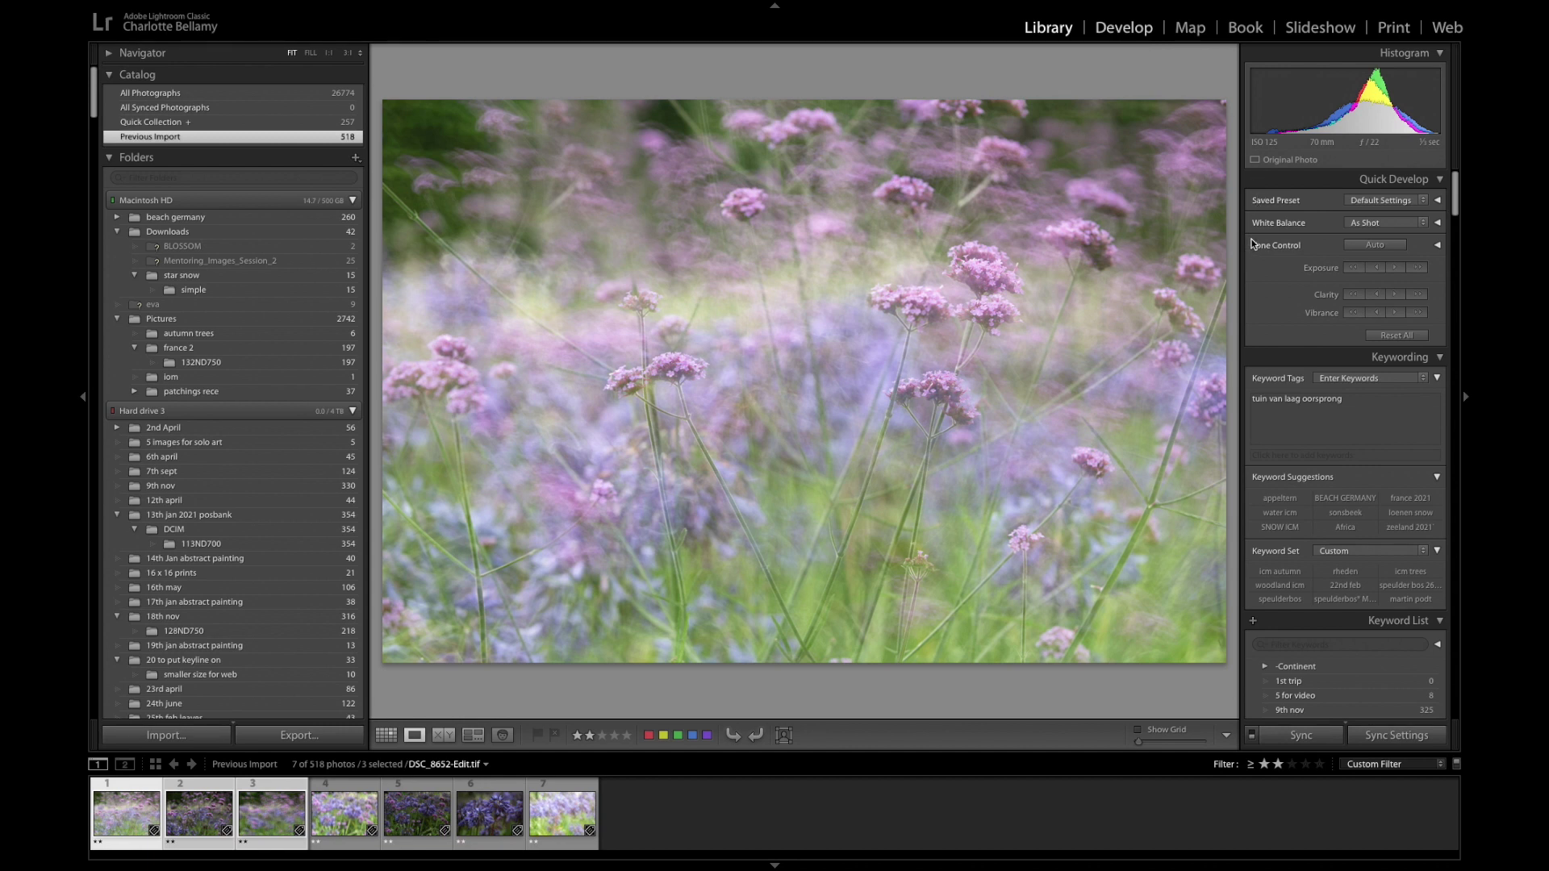
key(d)
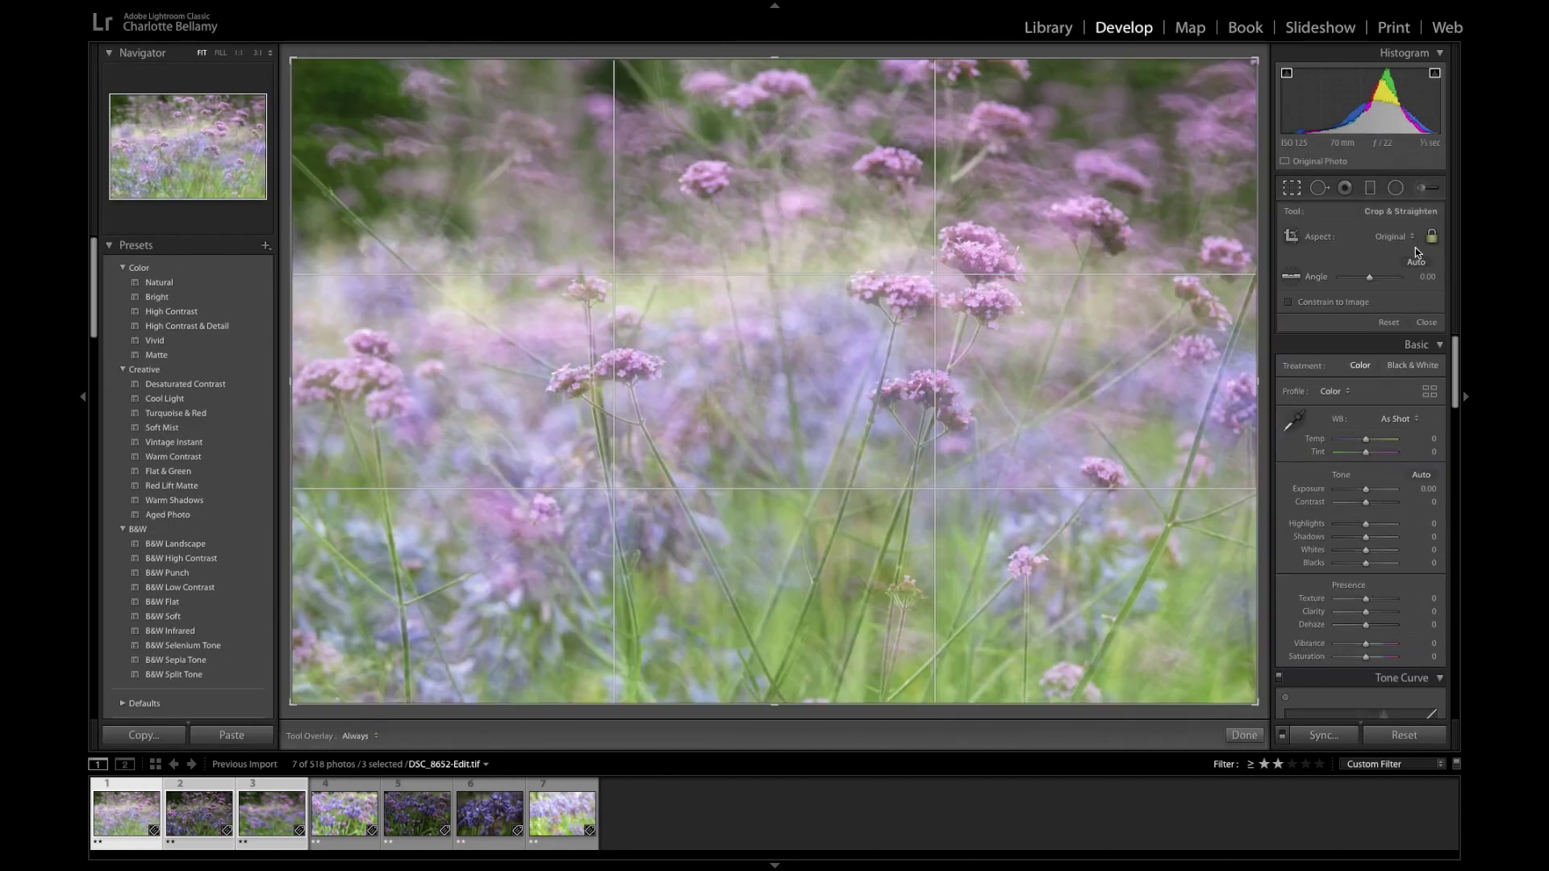
click(1412, 236)
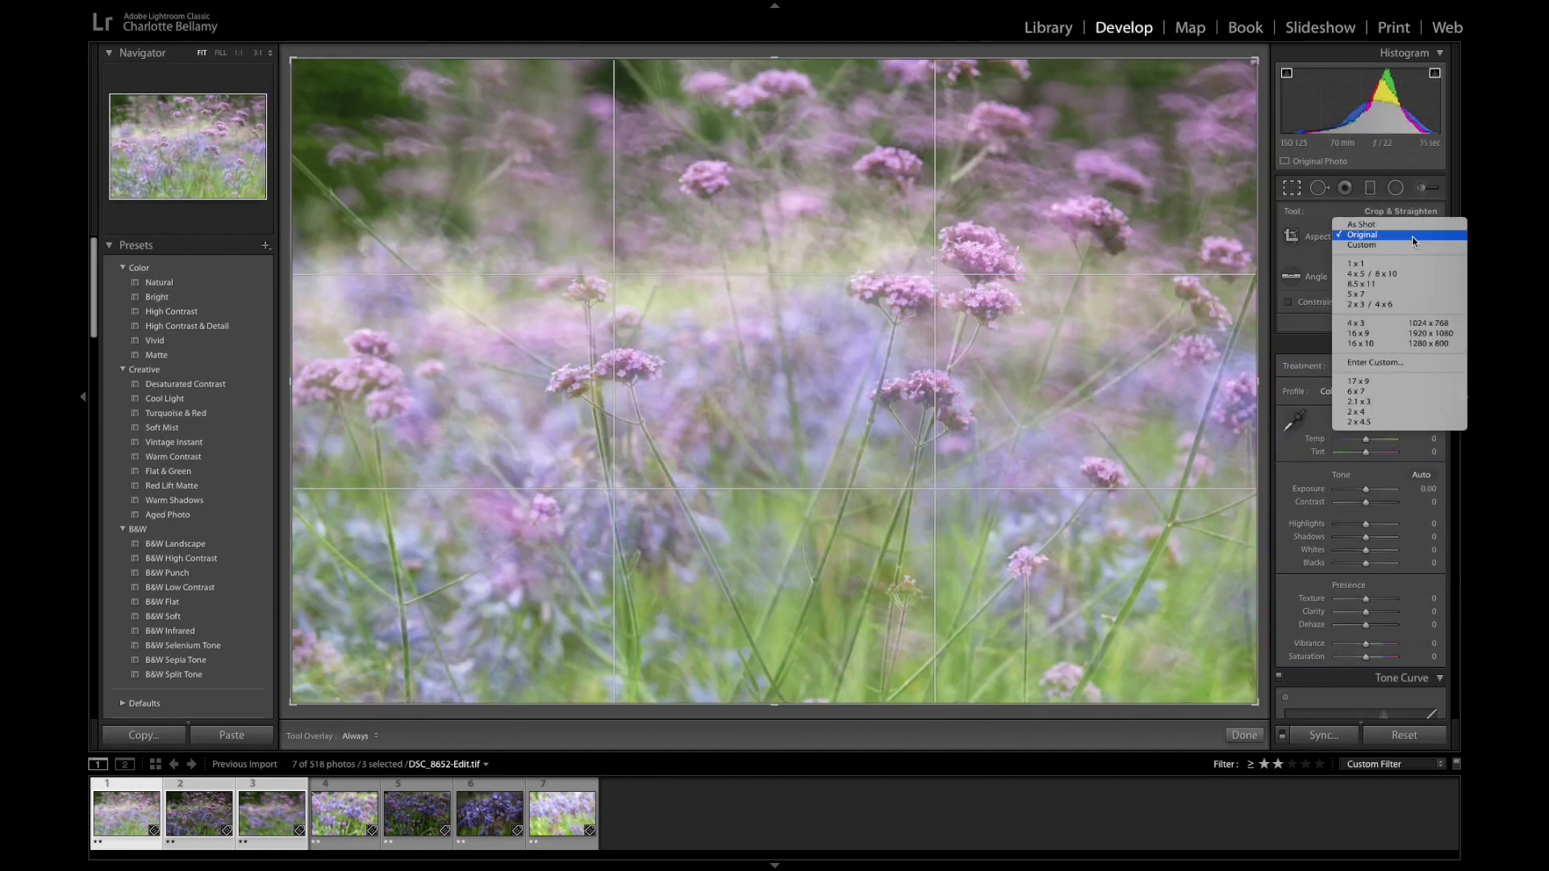
click(1386, 263)
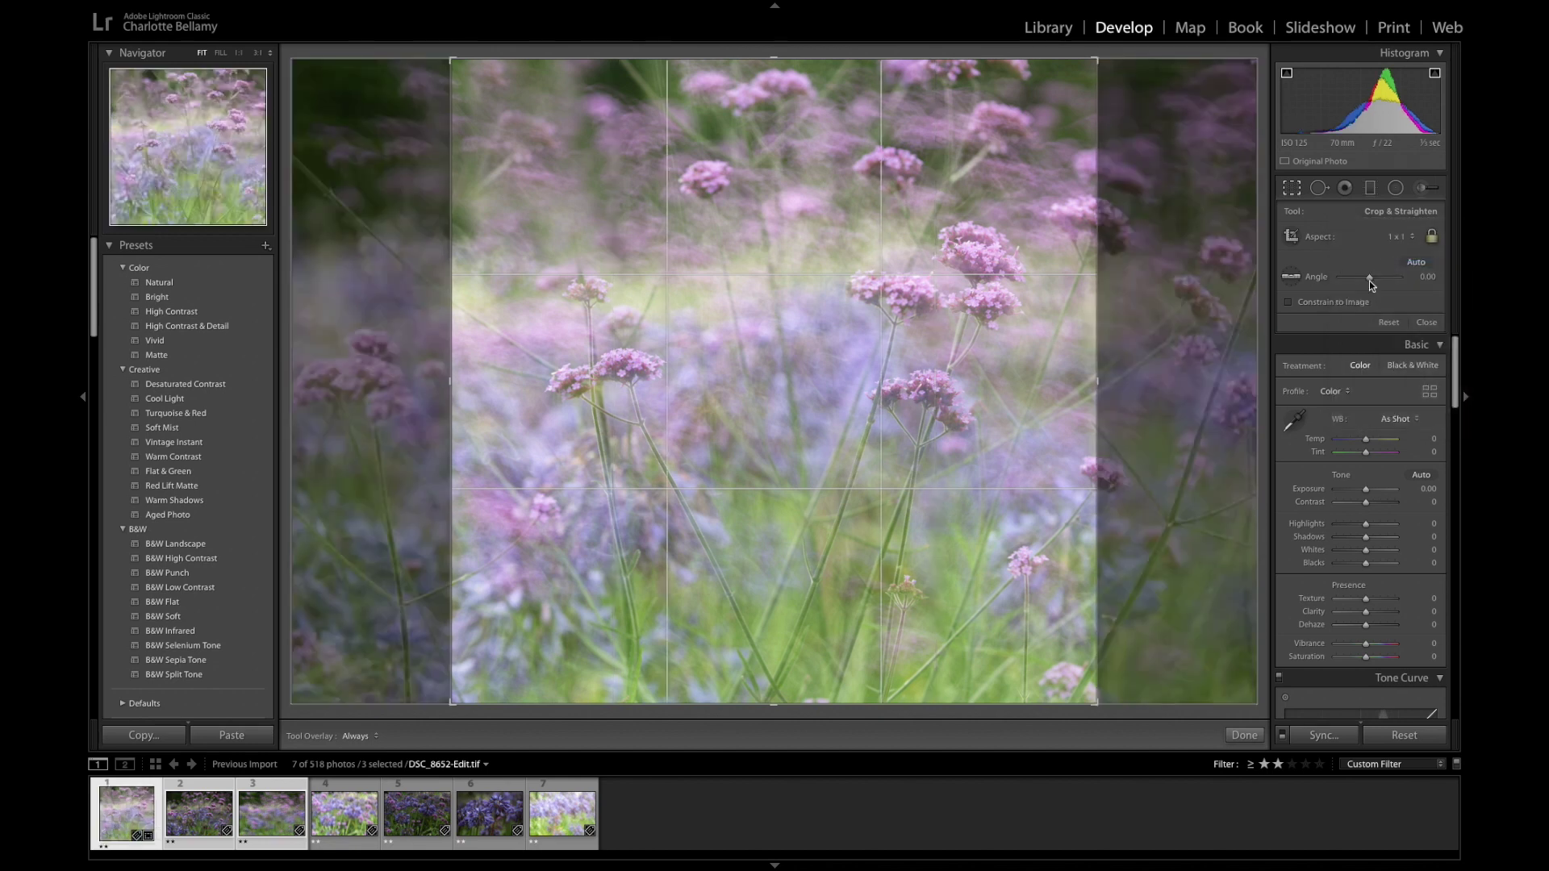
Black out the surroundings with Lights Out and shift the photo sideways within the square crop to include more of its right side
key(l)
key(l)
drag(951, 353, 897, 362)
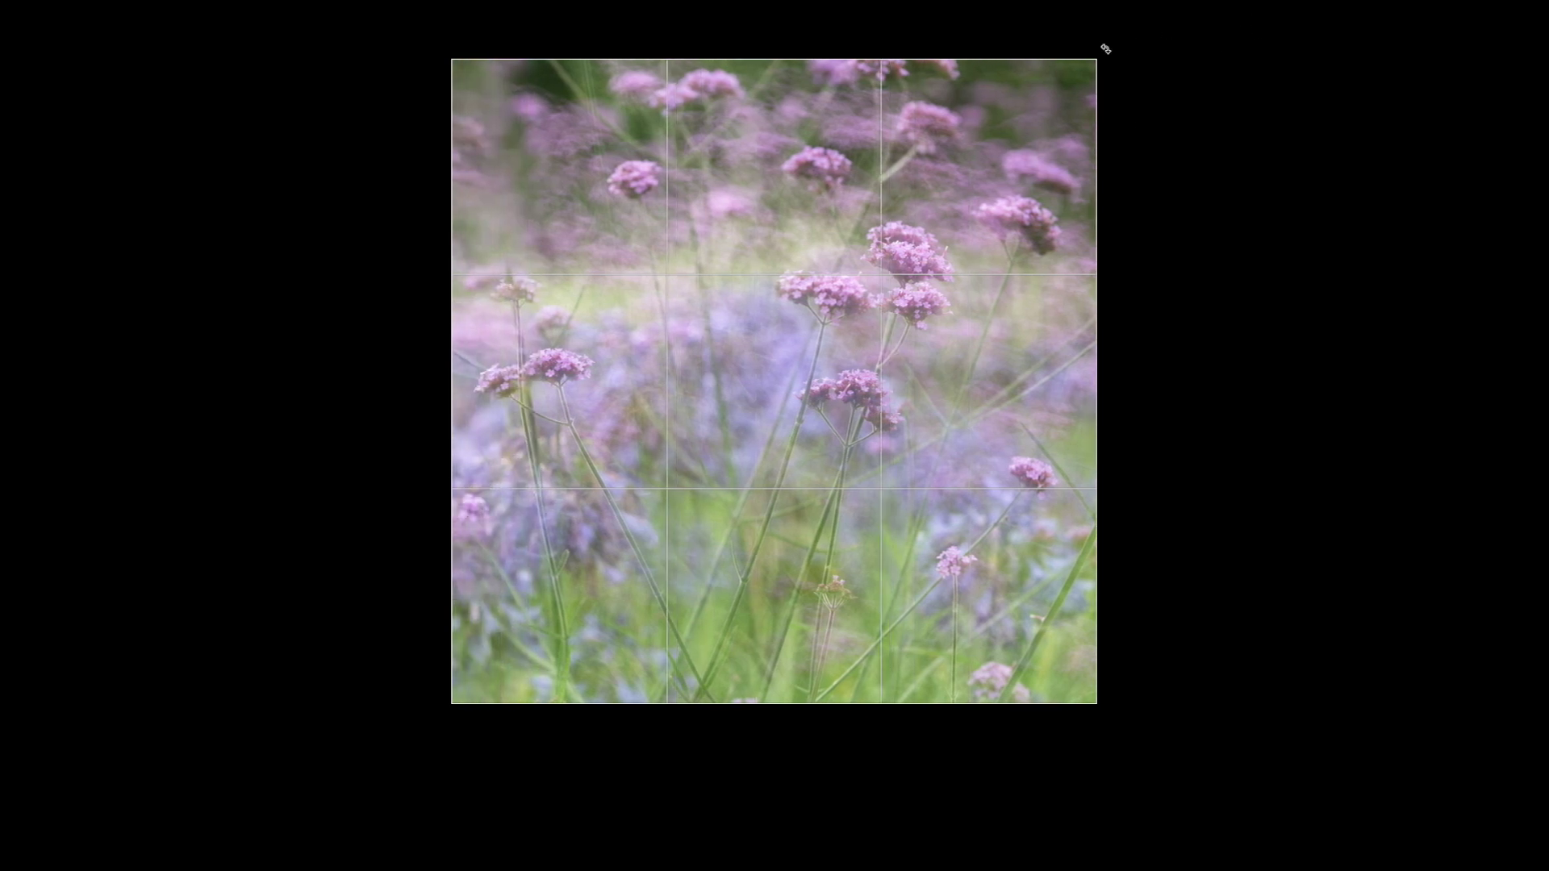